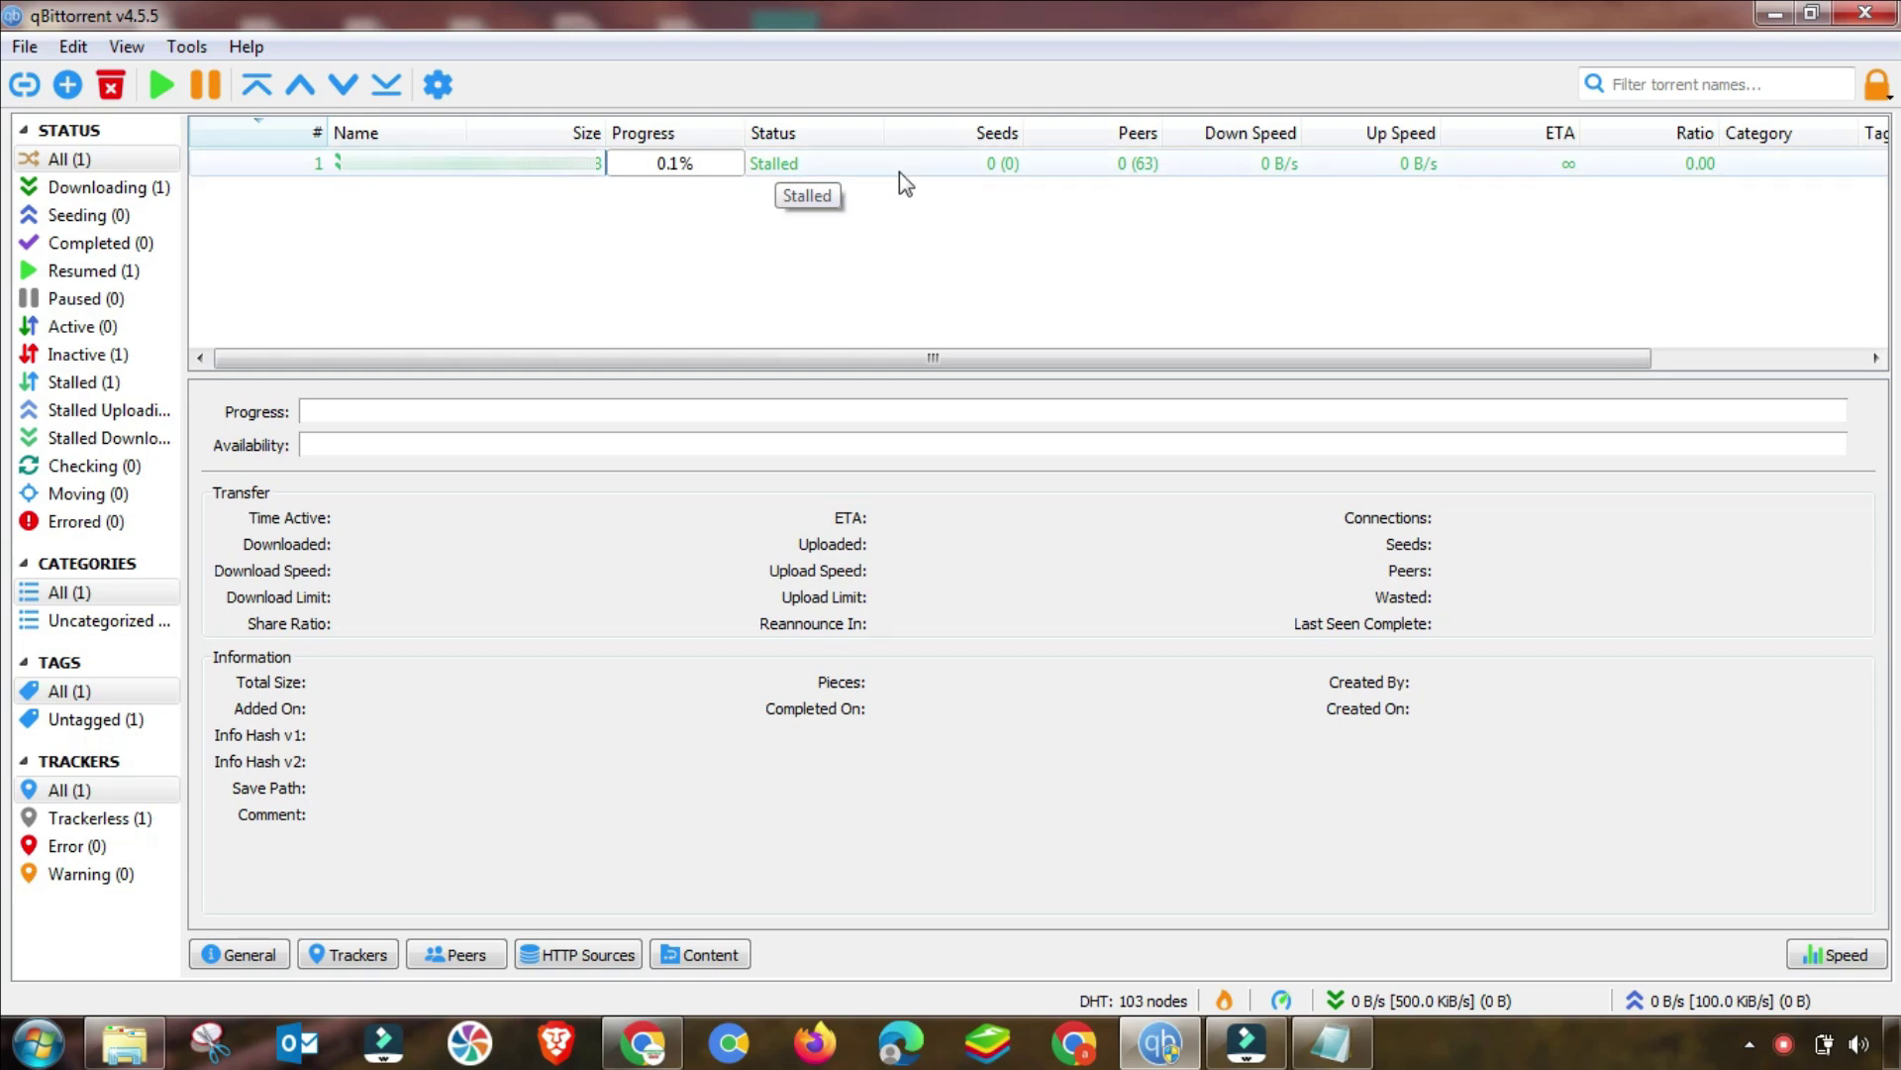
Add the YuFace Makeup Cam torrent file from the utorrent folder, keeping the default save location and torrent settings
{"action": "left_click", "coordinate": [352, 173]}
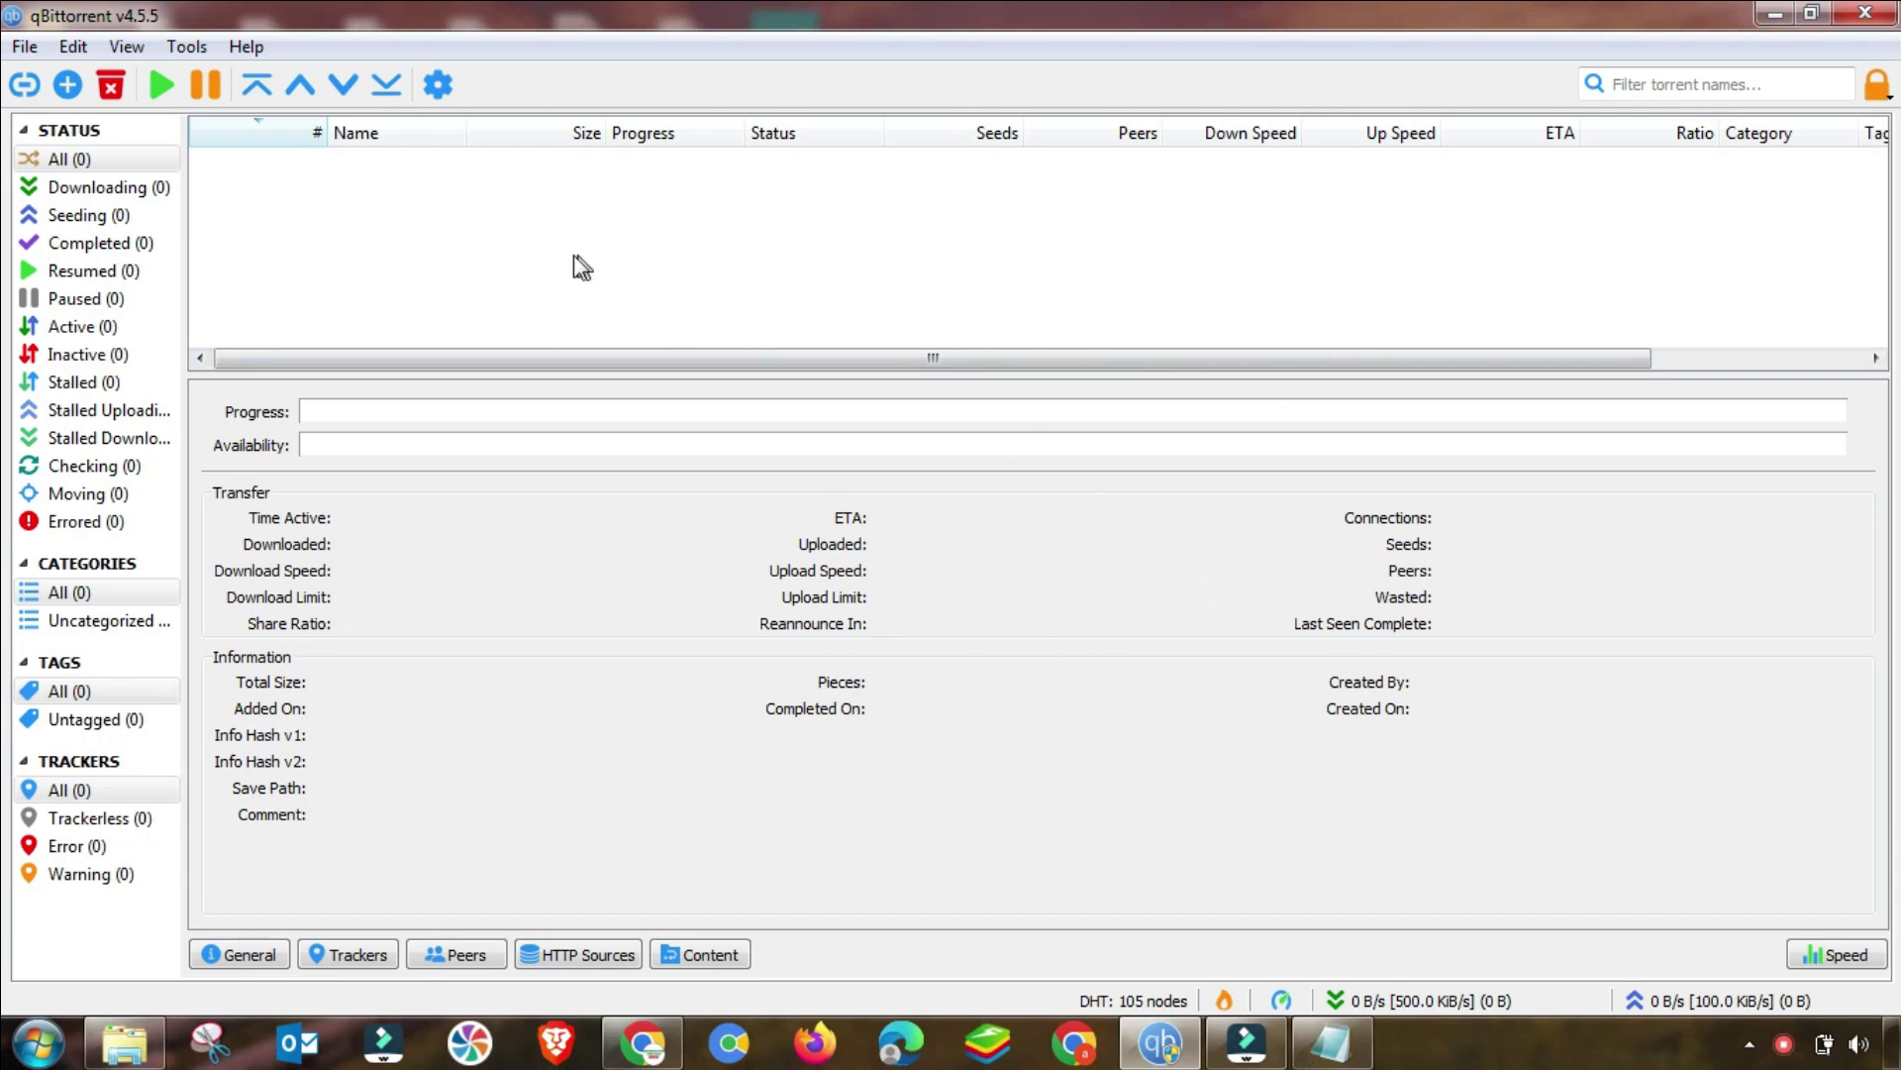
{"action": "left_click", "coordinate": [65, 83]}
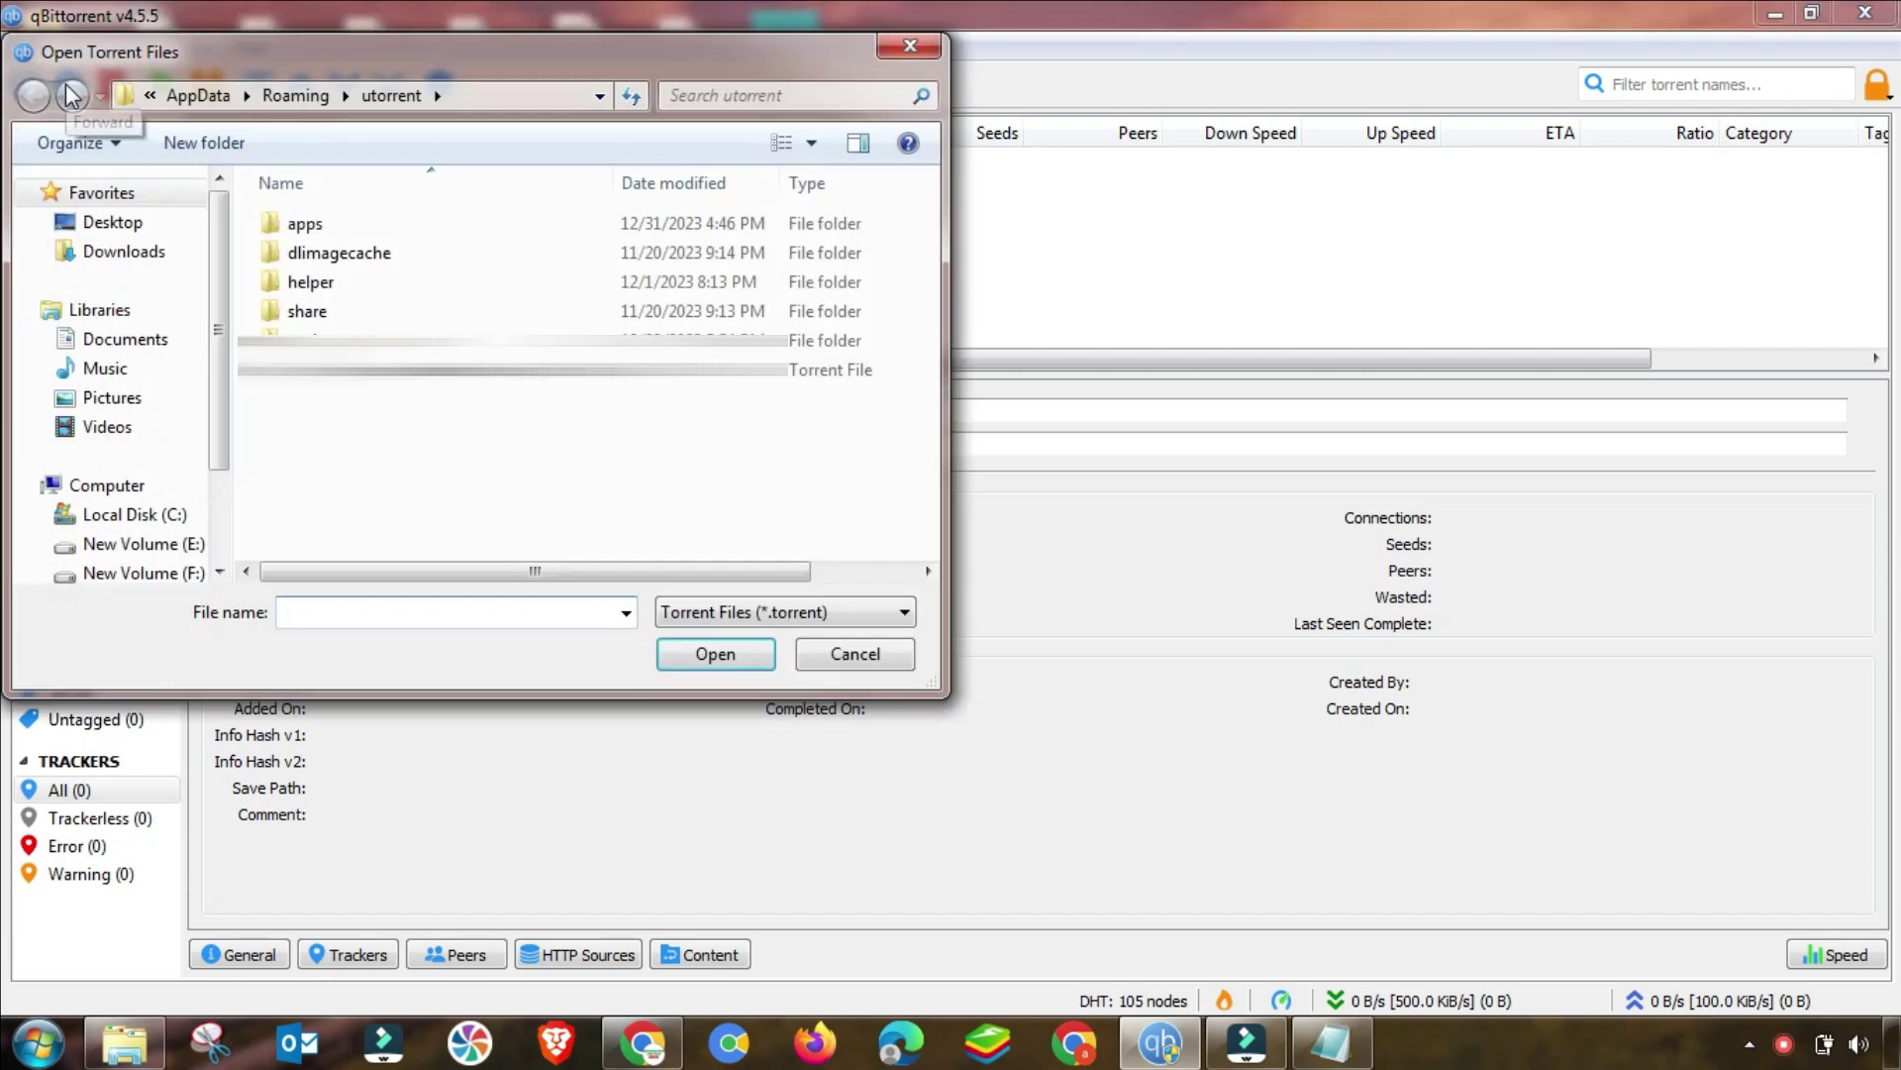
{"action": "left_click", "coordinate": [495, 369]}
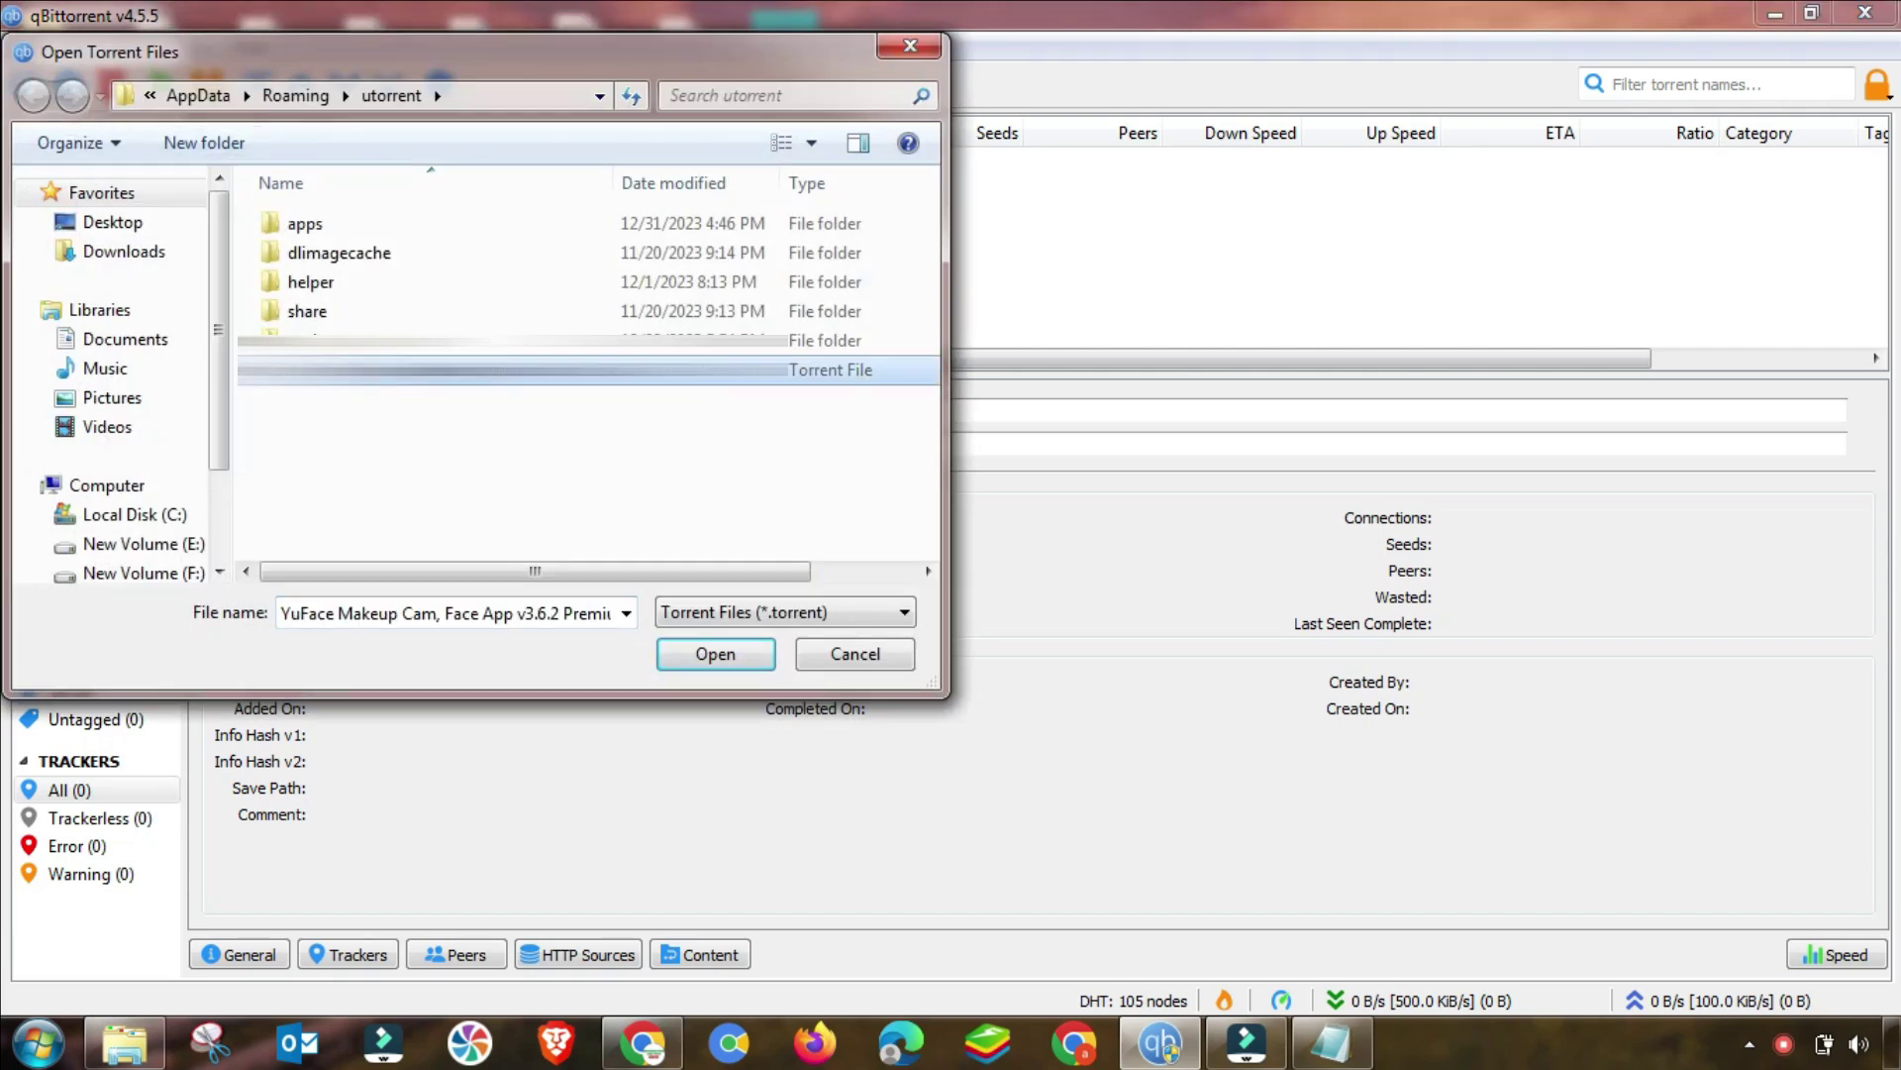
{"action": "left_click", "coordinate": [715, 654]}
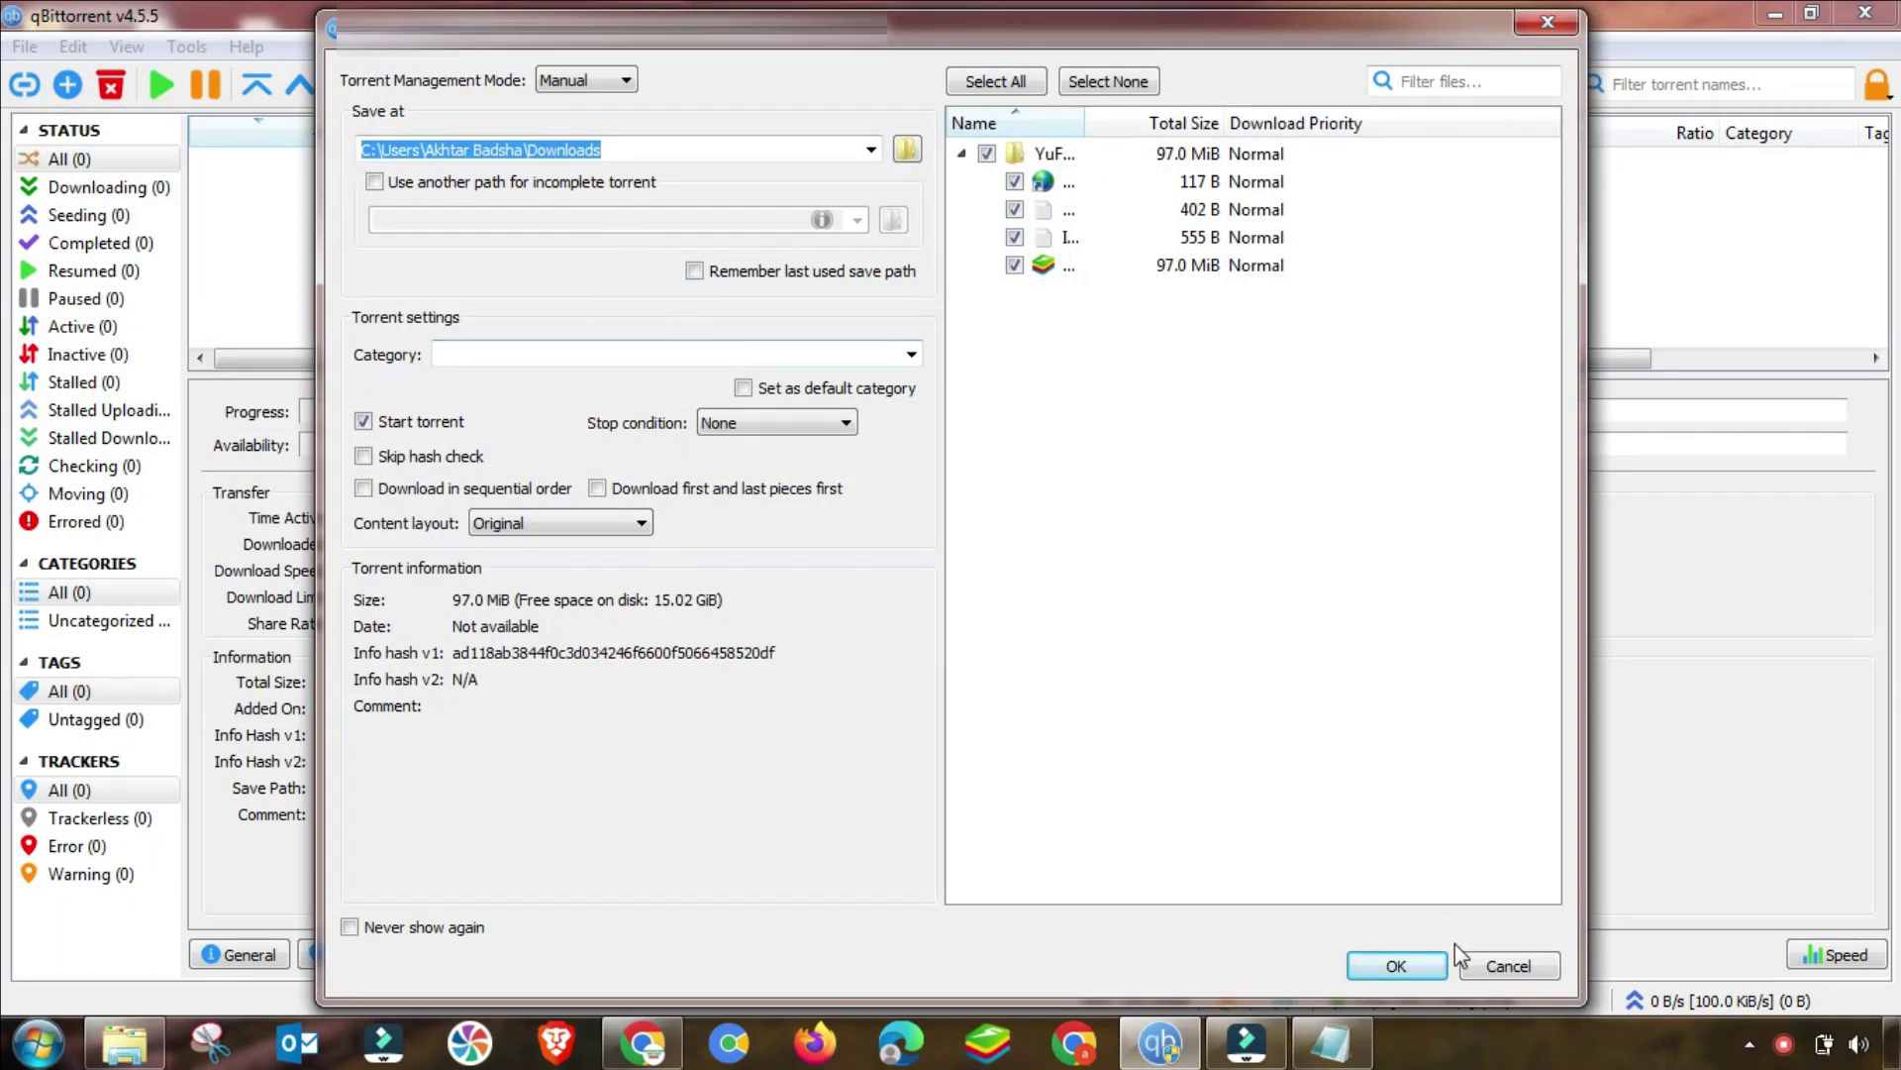
{"action": "left_click", "coordinate": [1396, 964]}
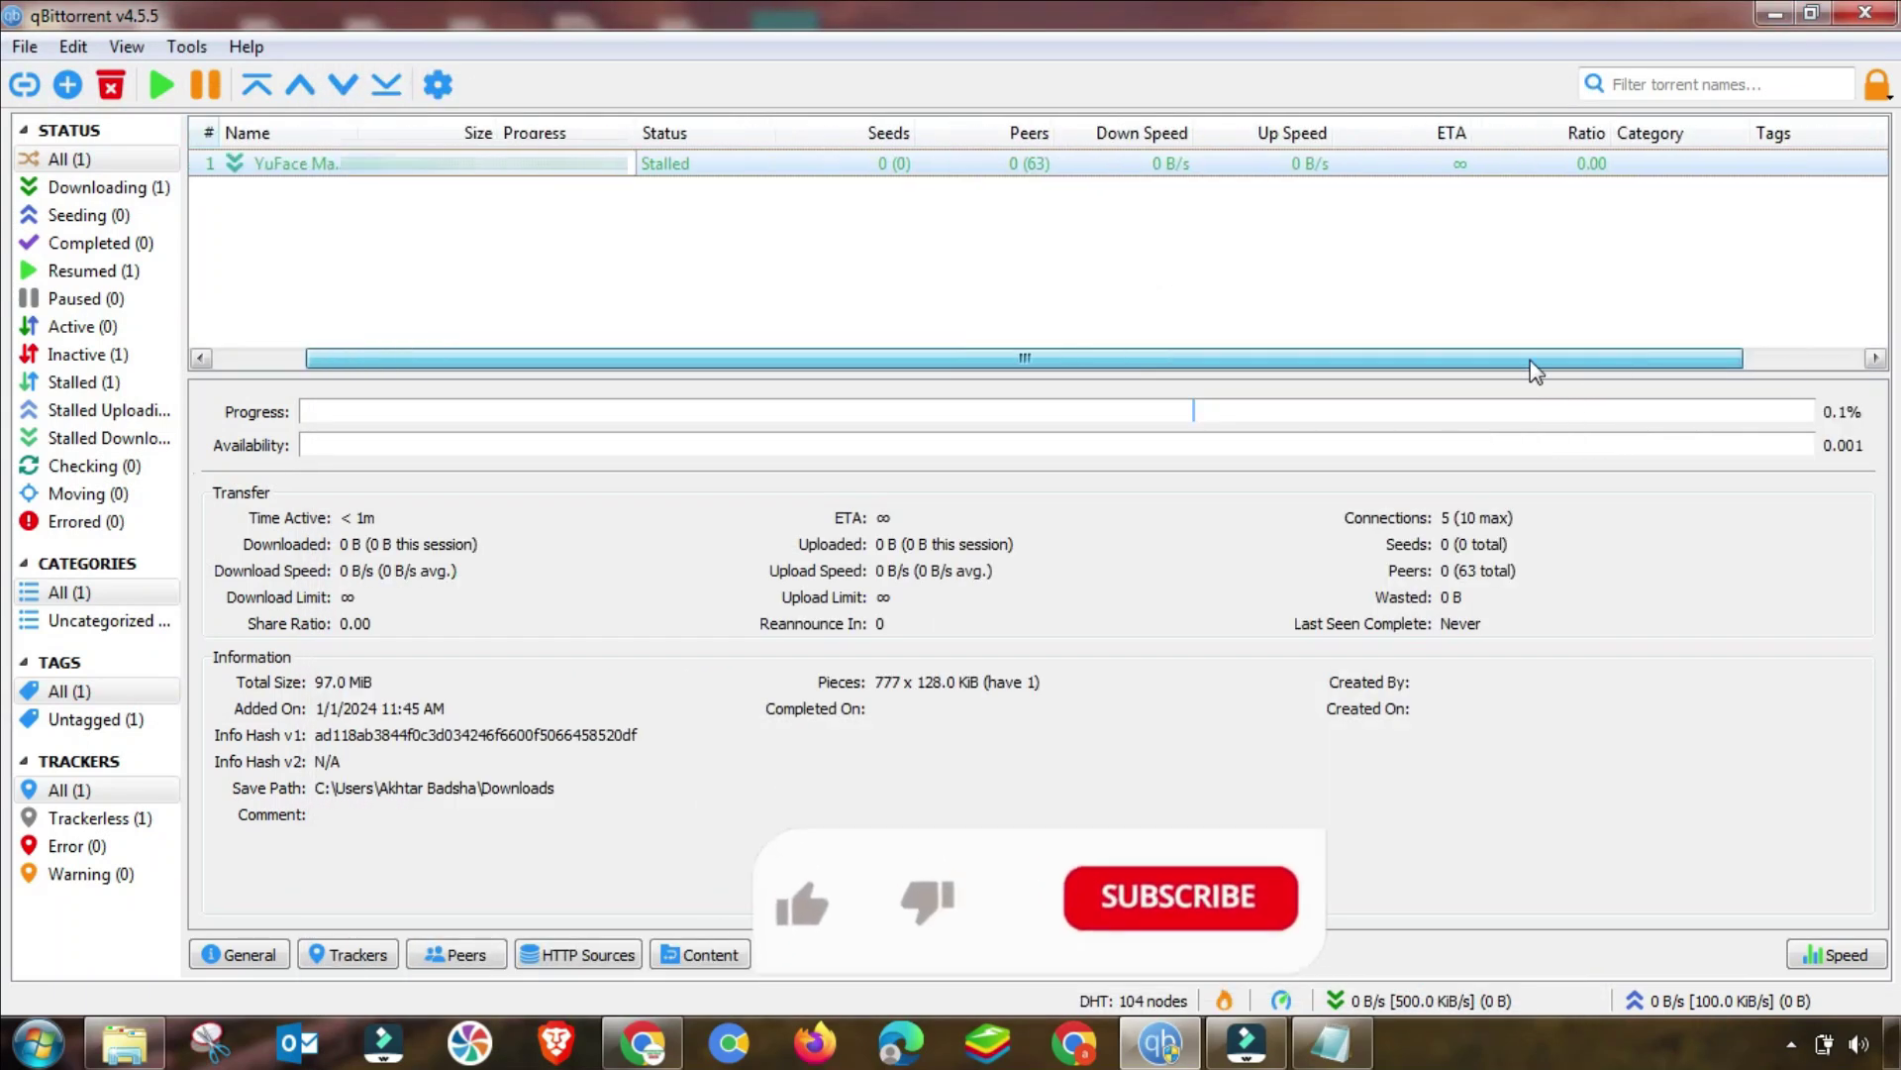
Pause the newly added torrent in the transfer list
{"action": "left_click_drag", "start_coordinate": [1534, 369], "coordinate": [1047, 376]}
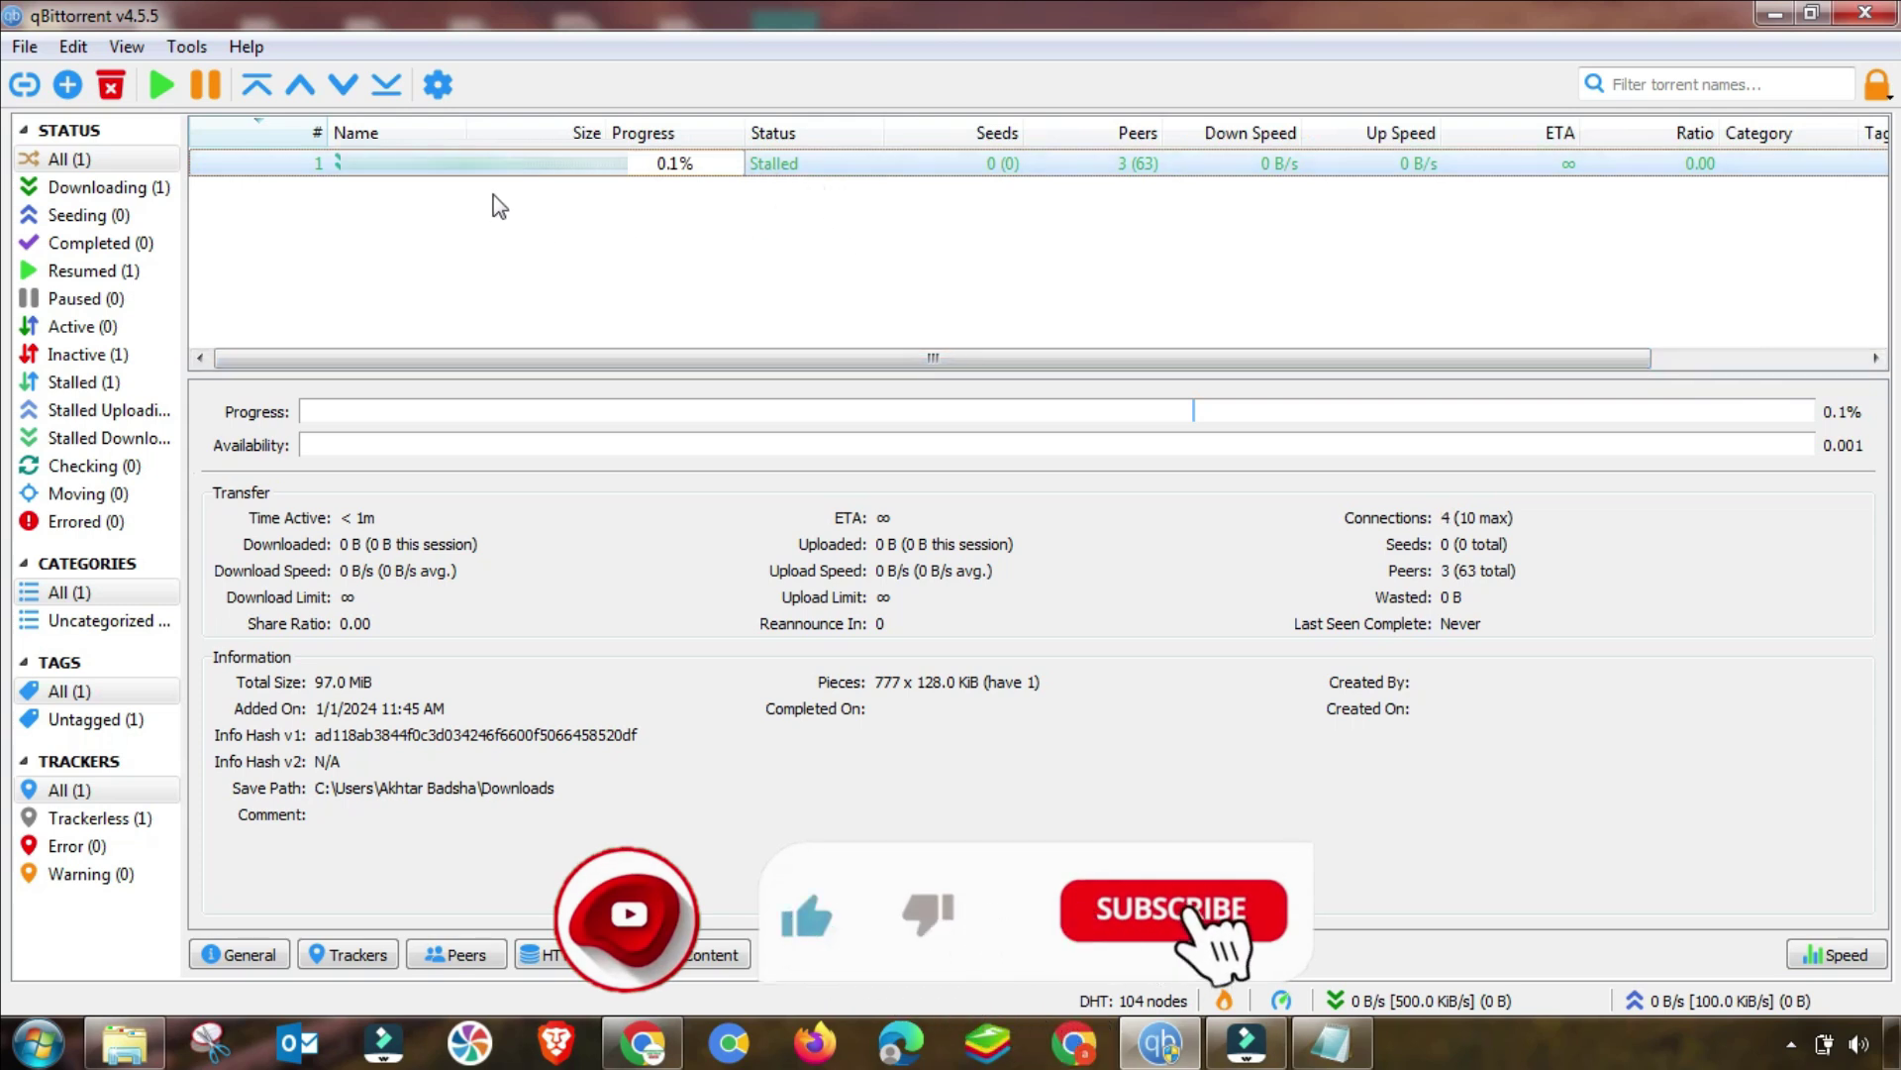
{"action": "right_click", "coordinate": [798, 175]}
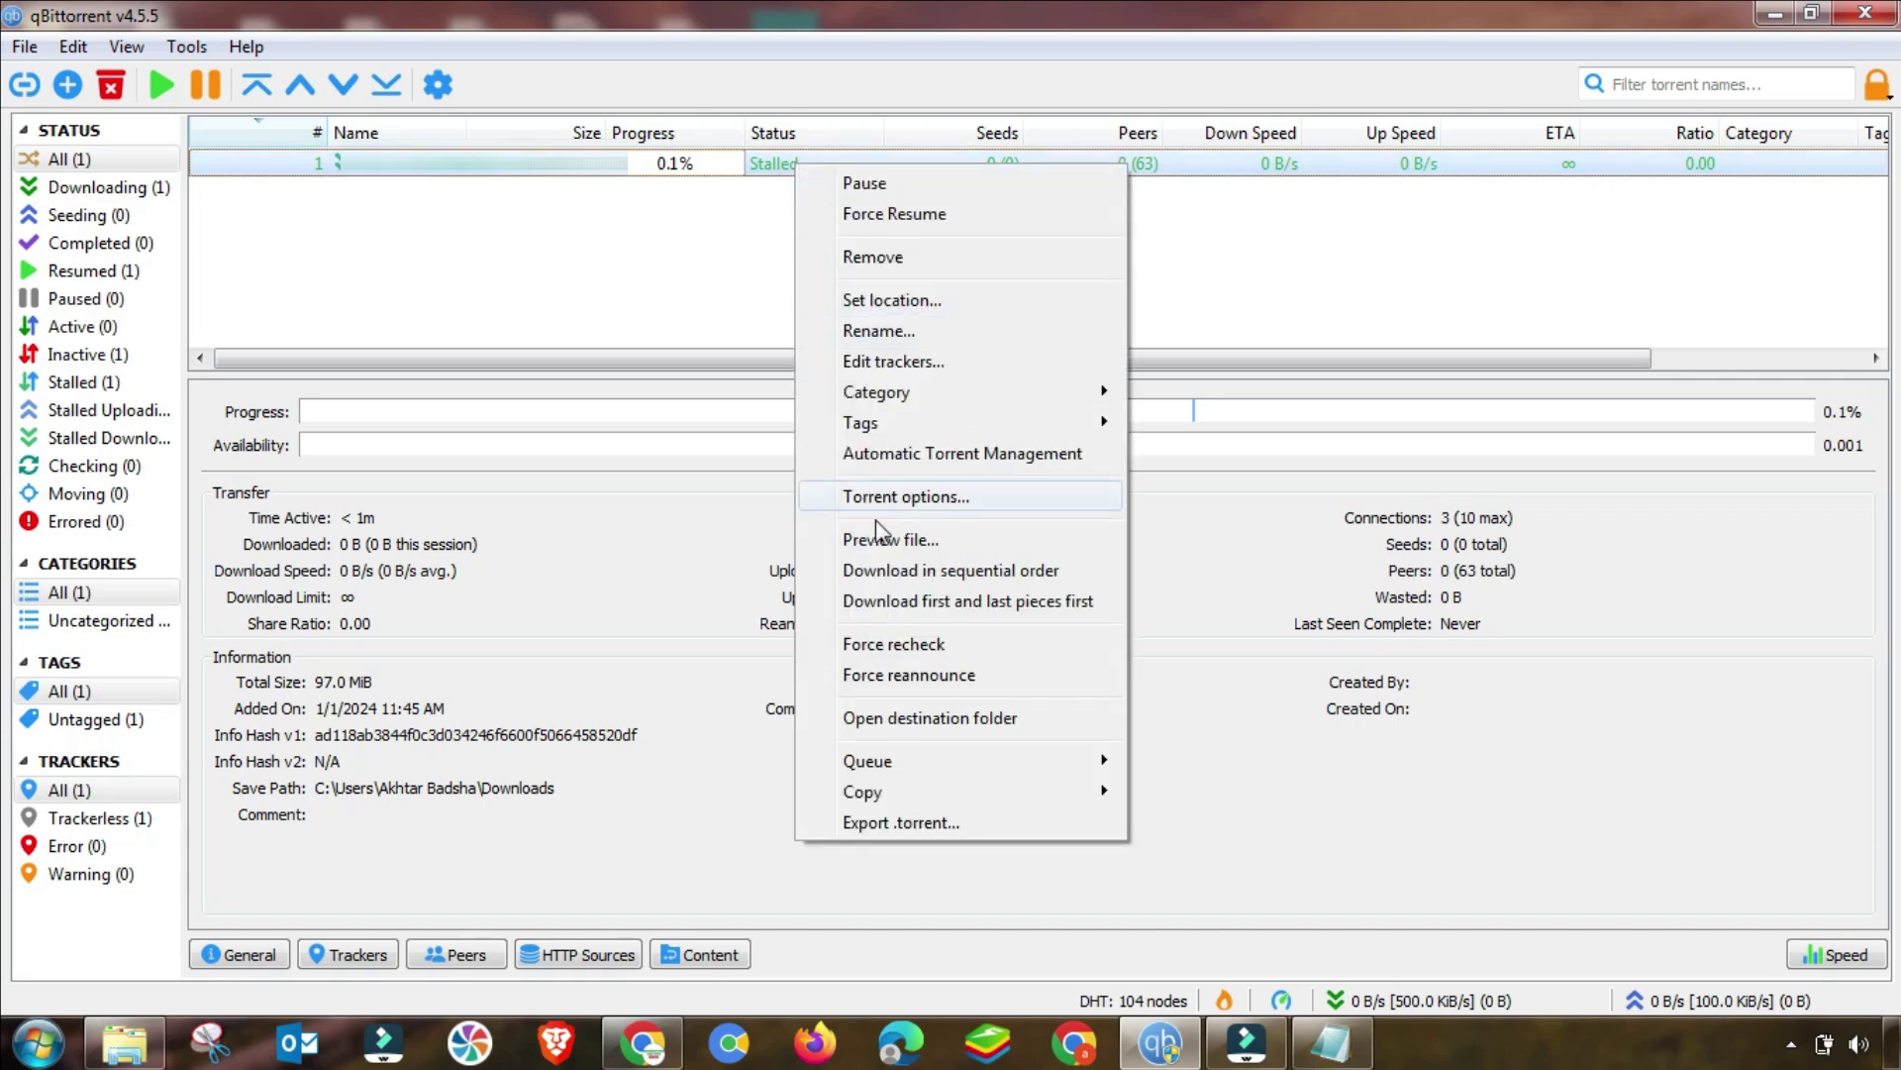
{"action": "left_click", "coordinate": [858, 188]}
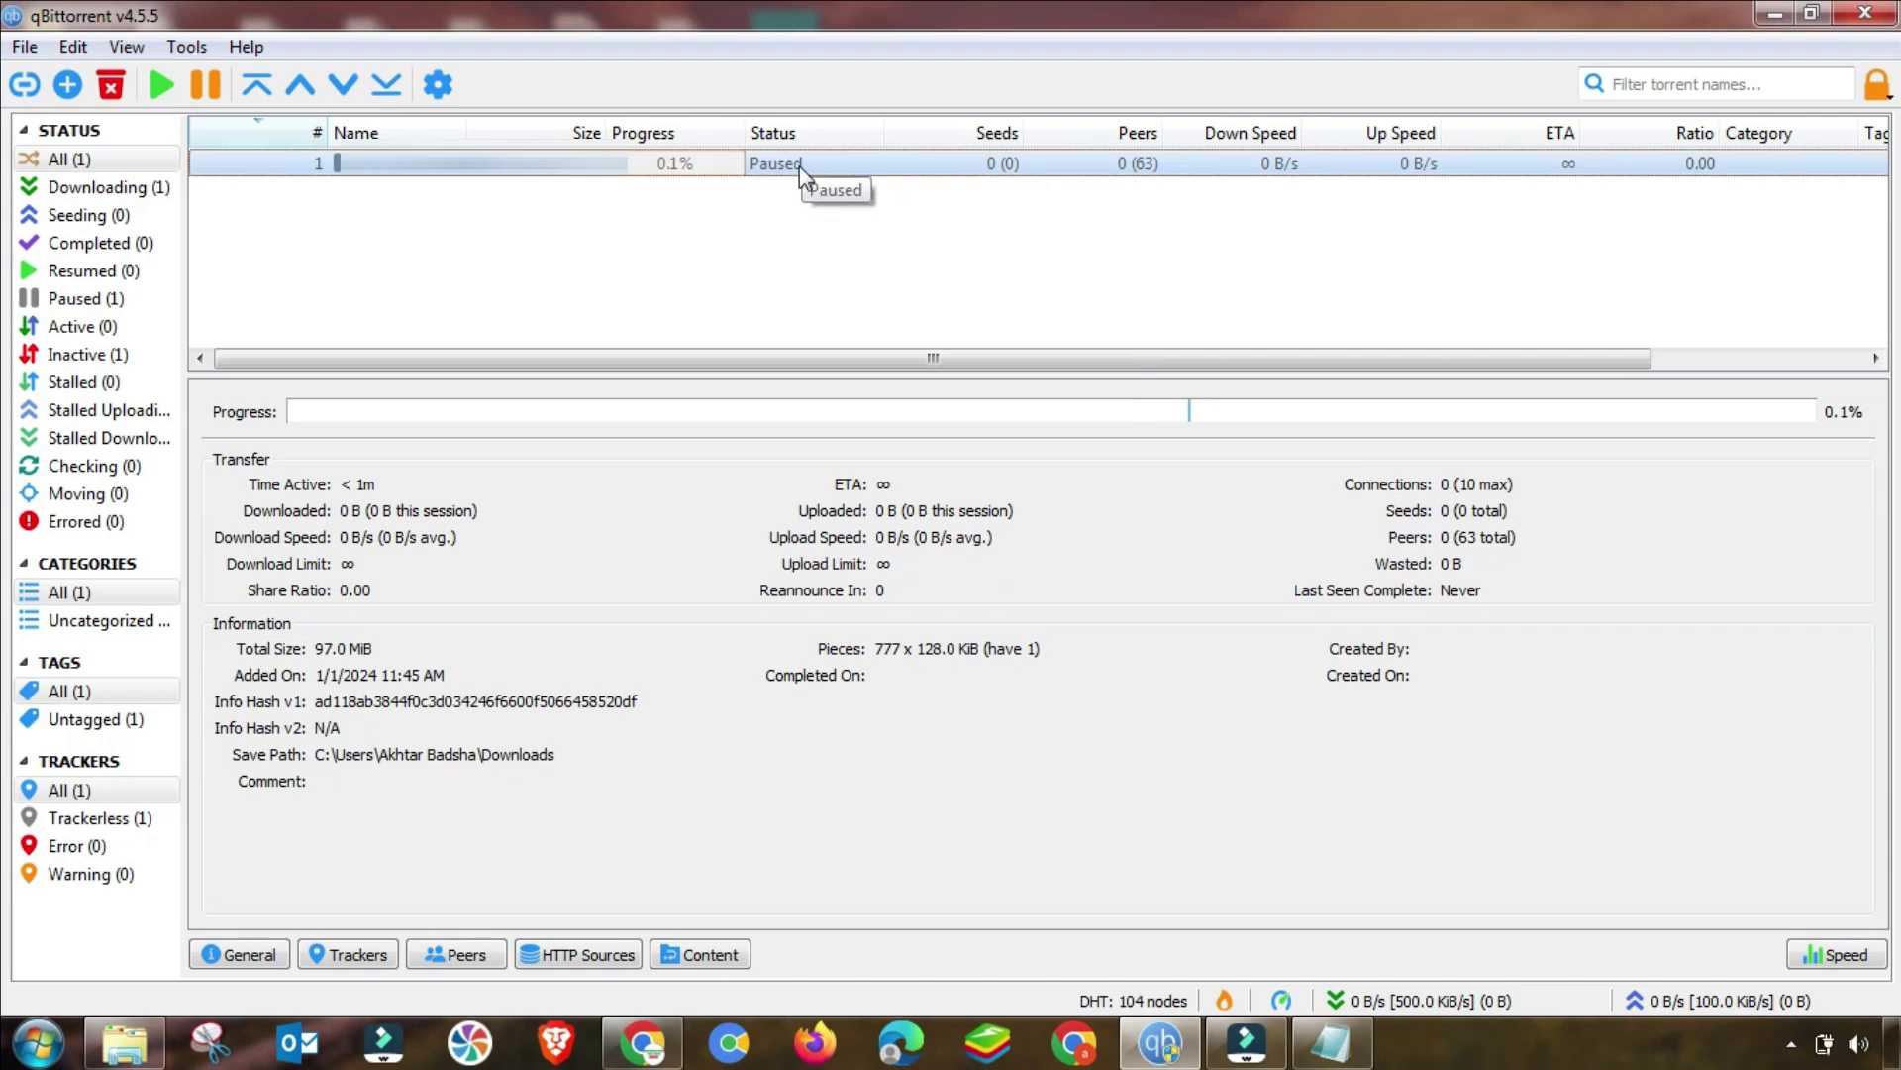
In the program's download options, enable appending the .!qB extension to incomplete files and apply the change
{"action": "left_click", "coordinate": [181, 49]}
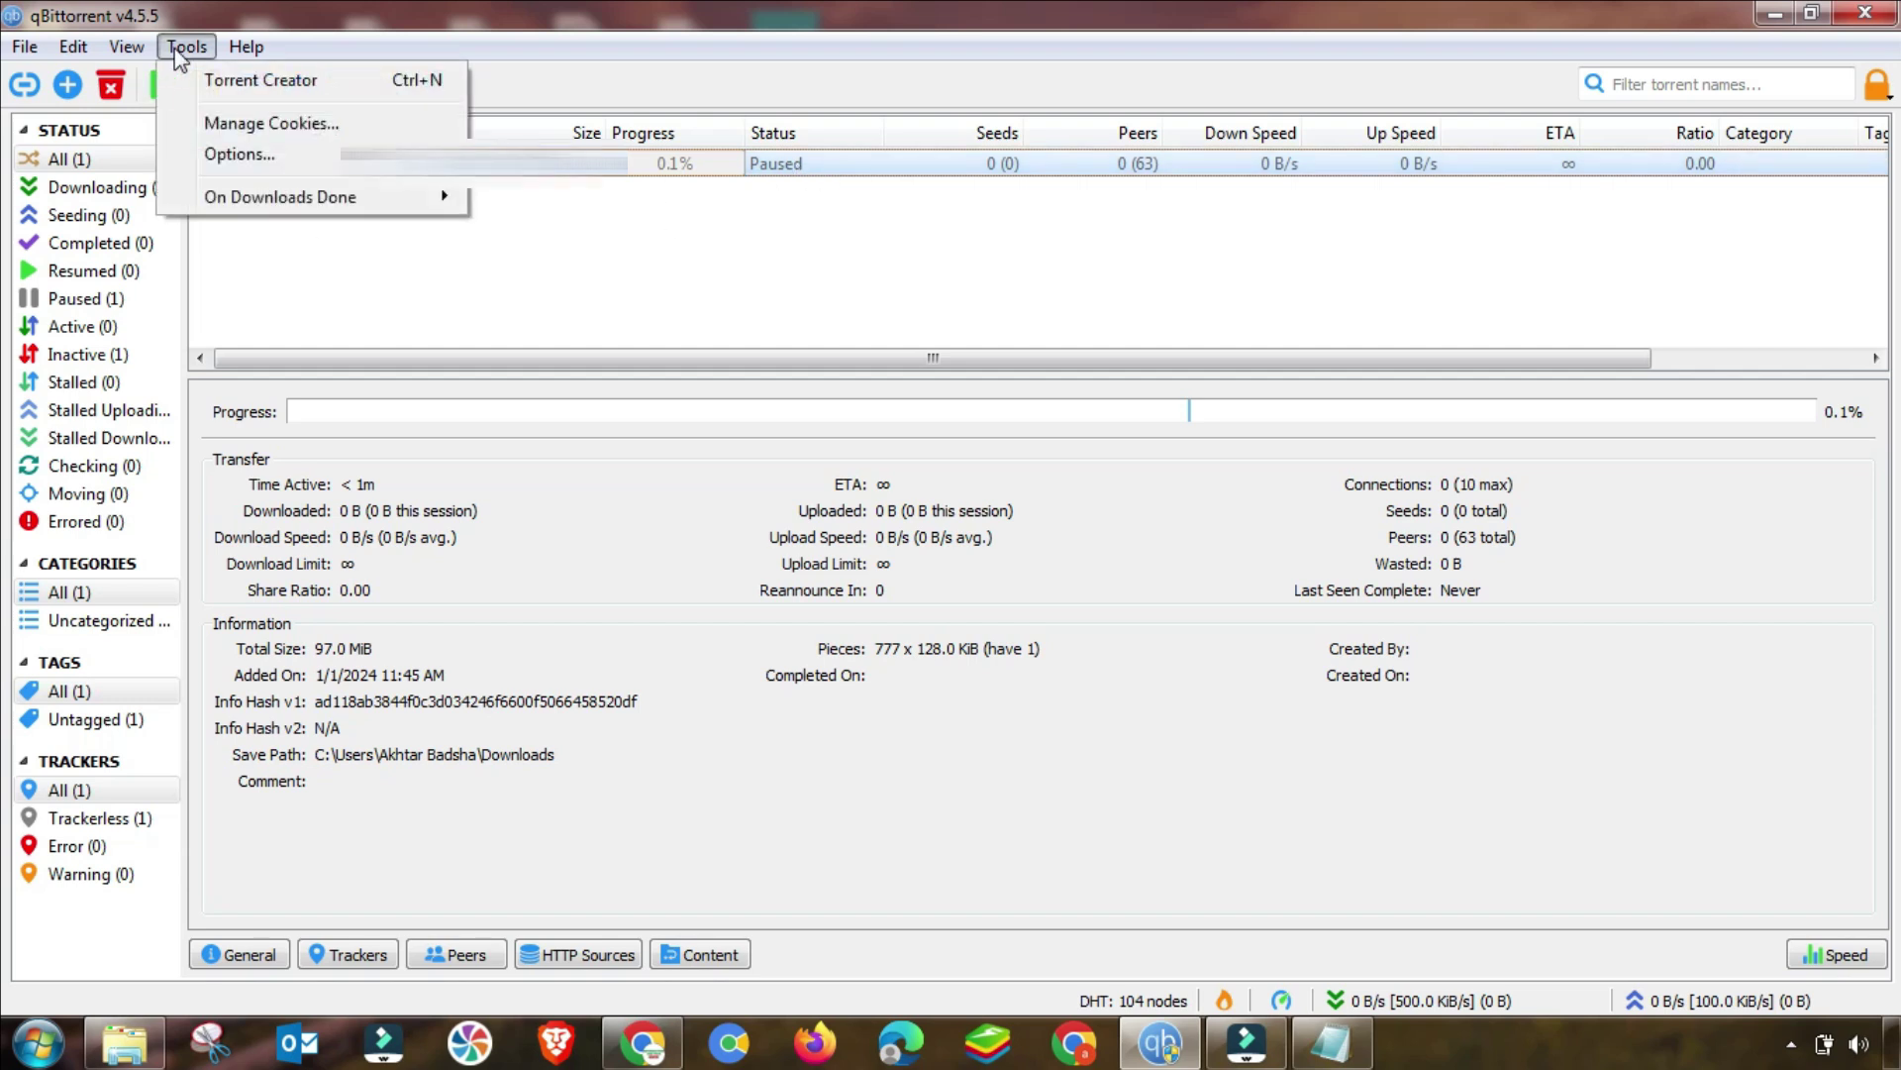
{"action": "left_click", "coordinate": [243, 156]}
{"action": "left_click", "coordinate": [326, 158]}
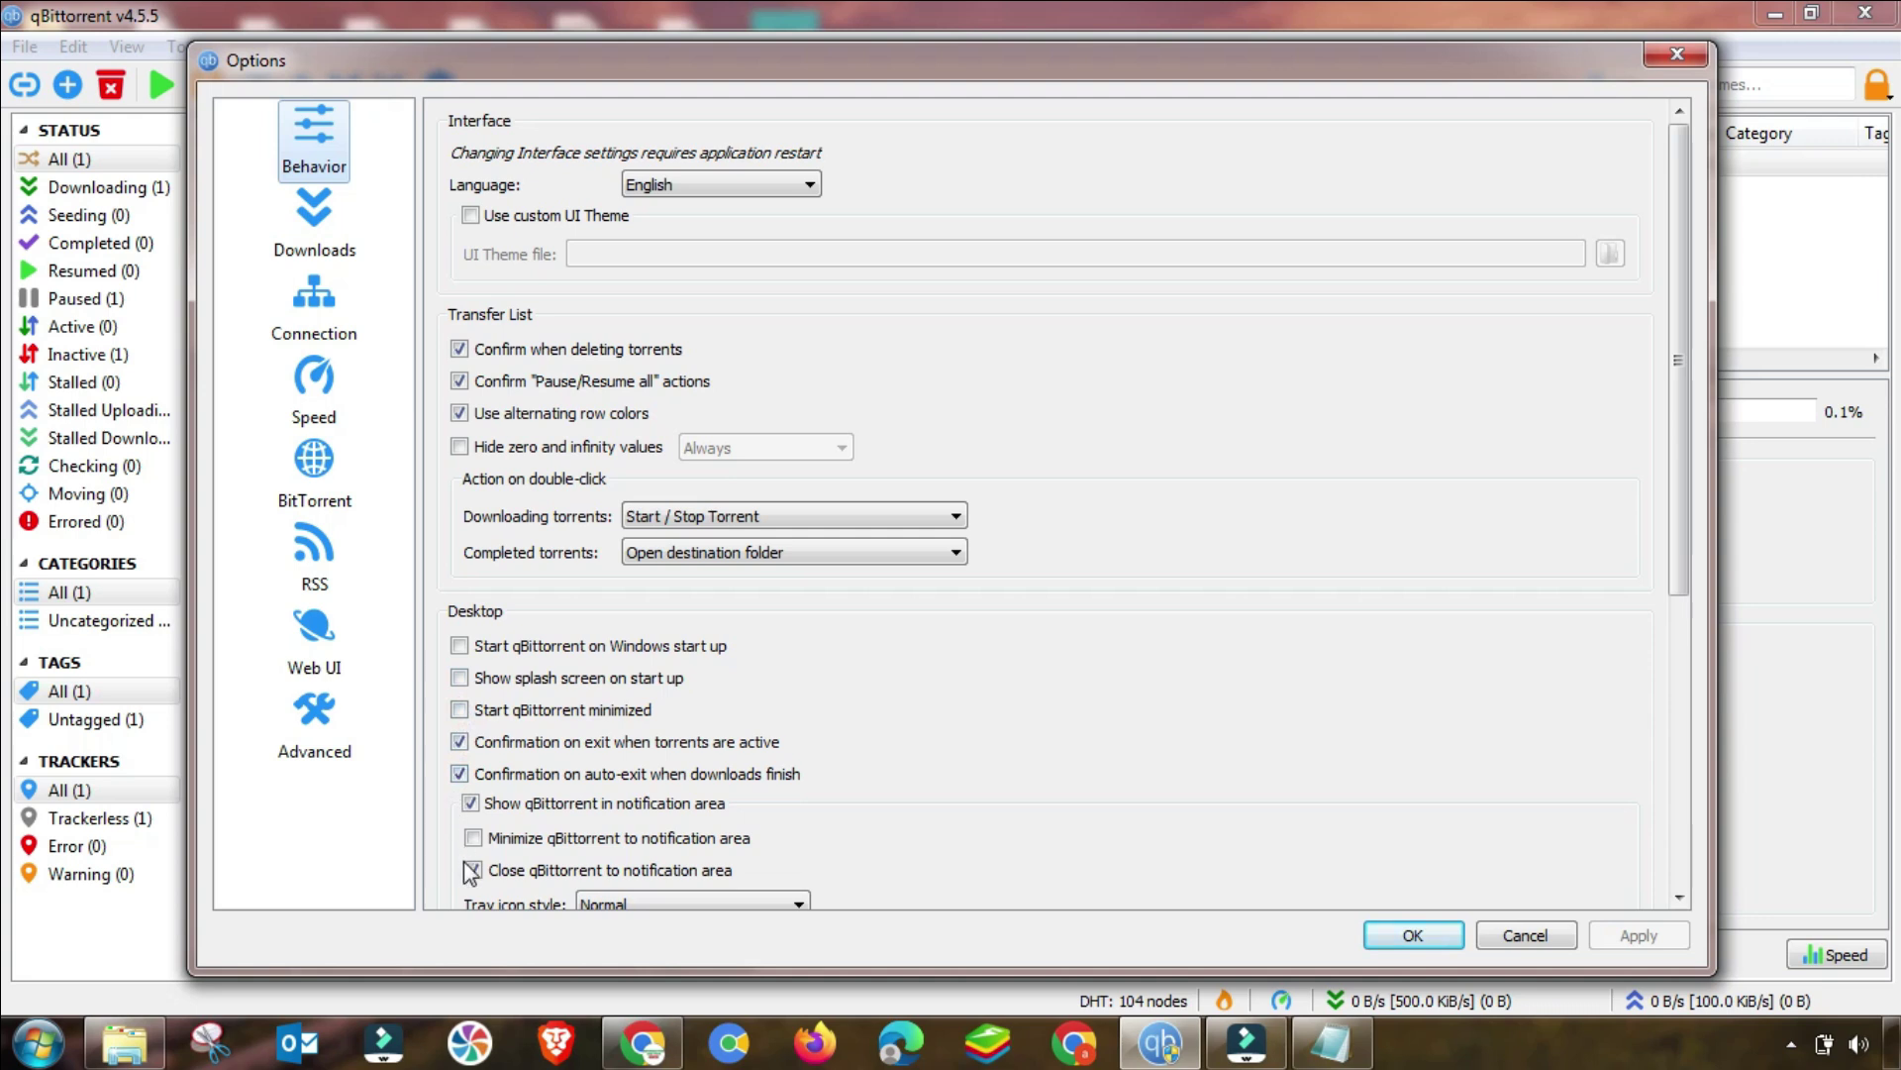
{"action": "left_click_drag", "start_coordinate": [1681, 465], "coordinate": [1669, 830]}
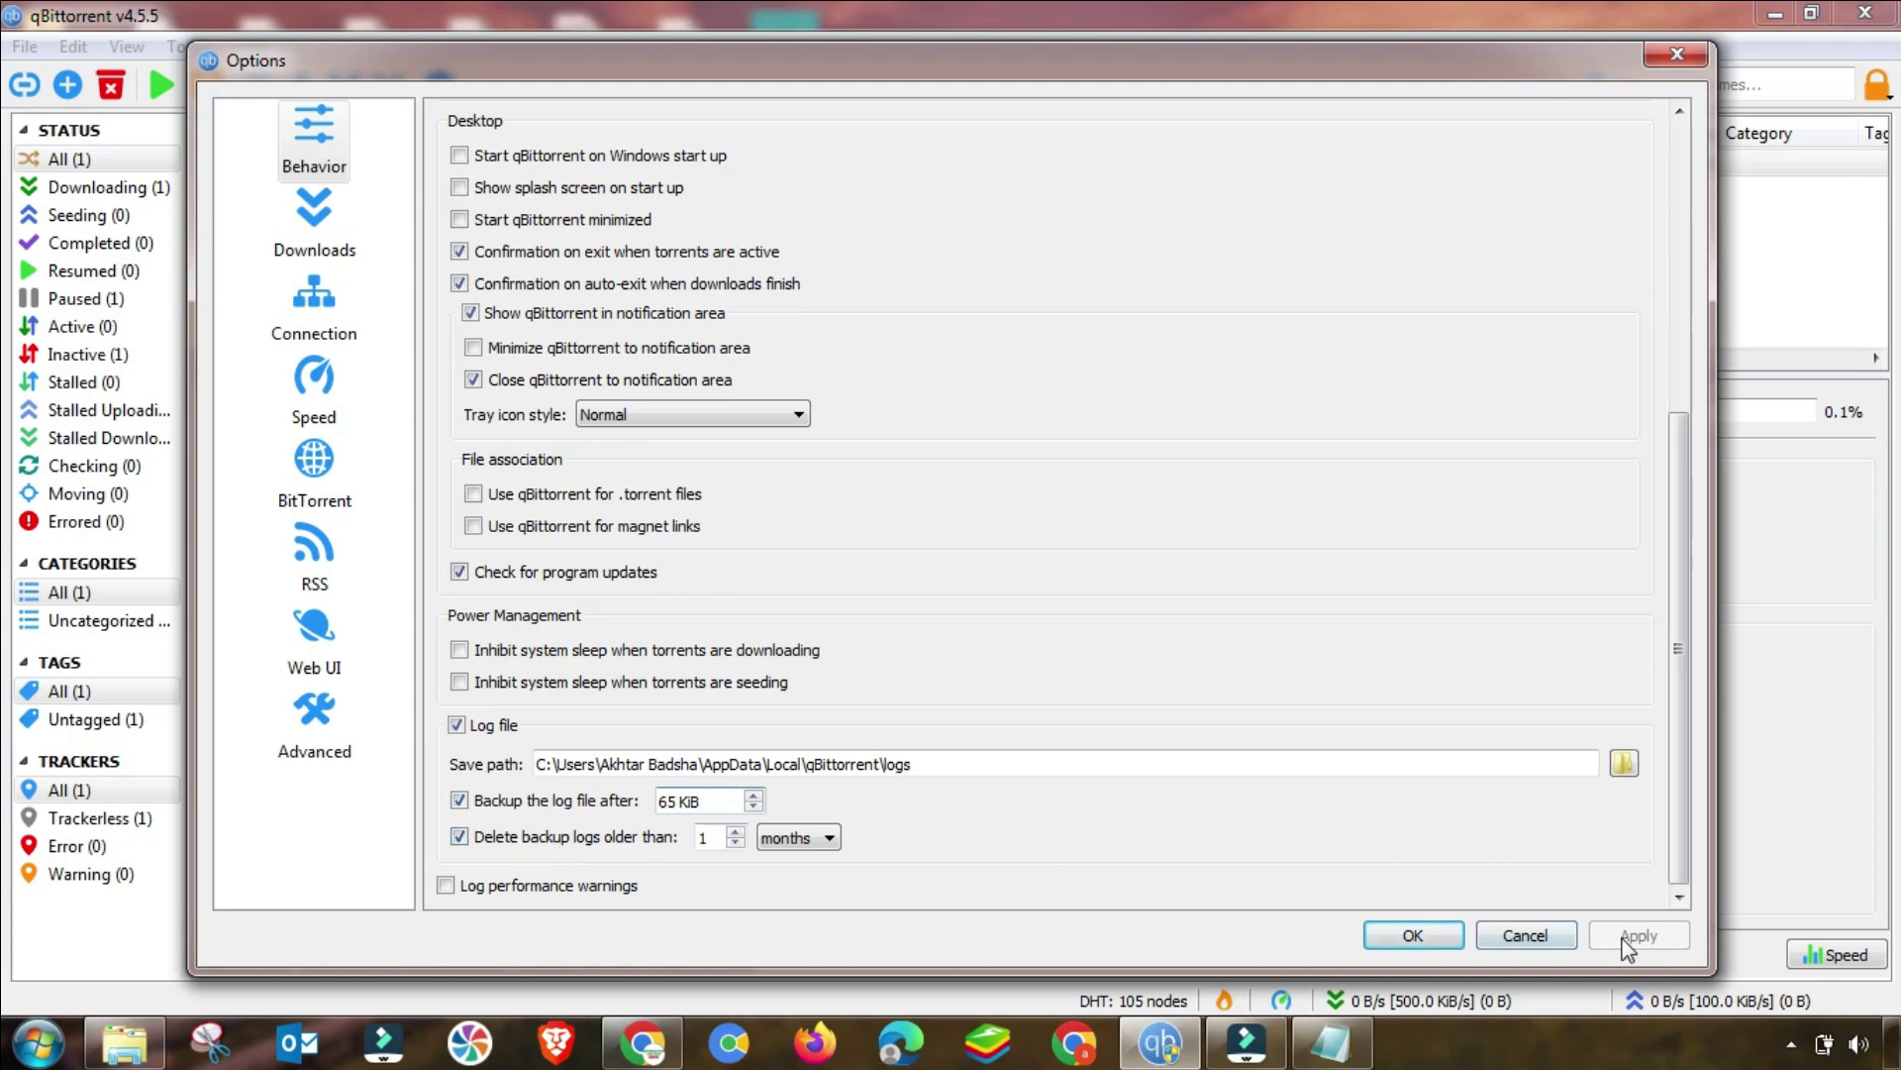
{"action": "left_click", "coordinate": [336, 237]}
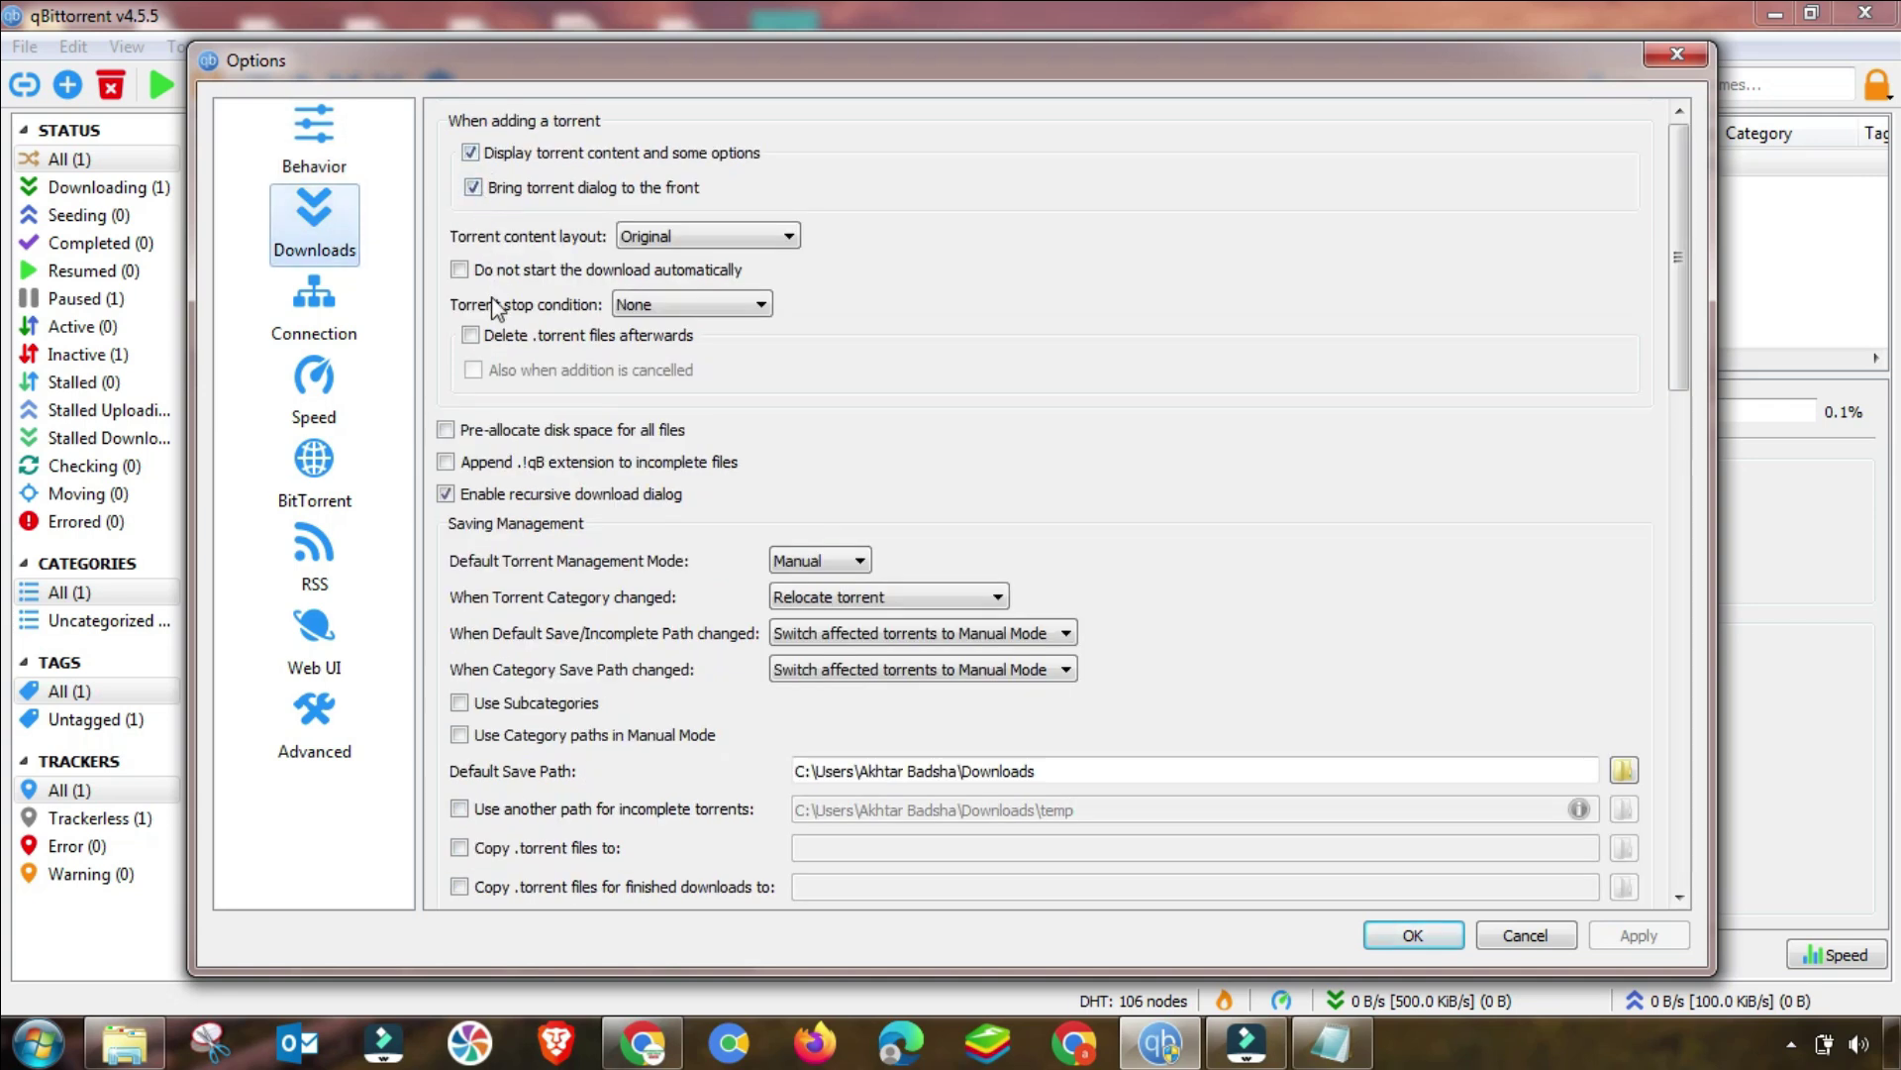
{"action": "left_click", "coordinate": [446, 463]}
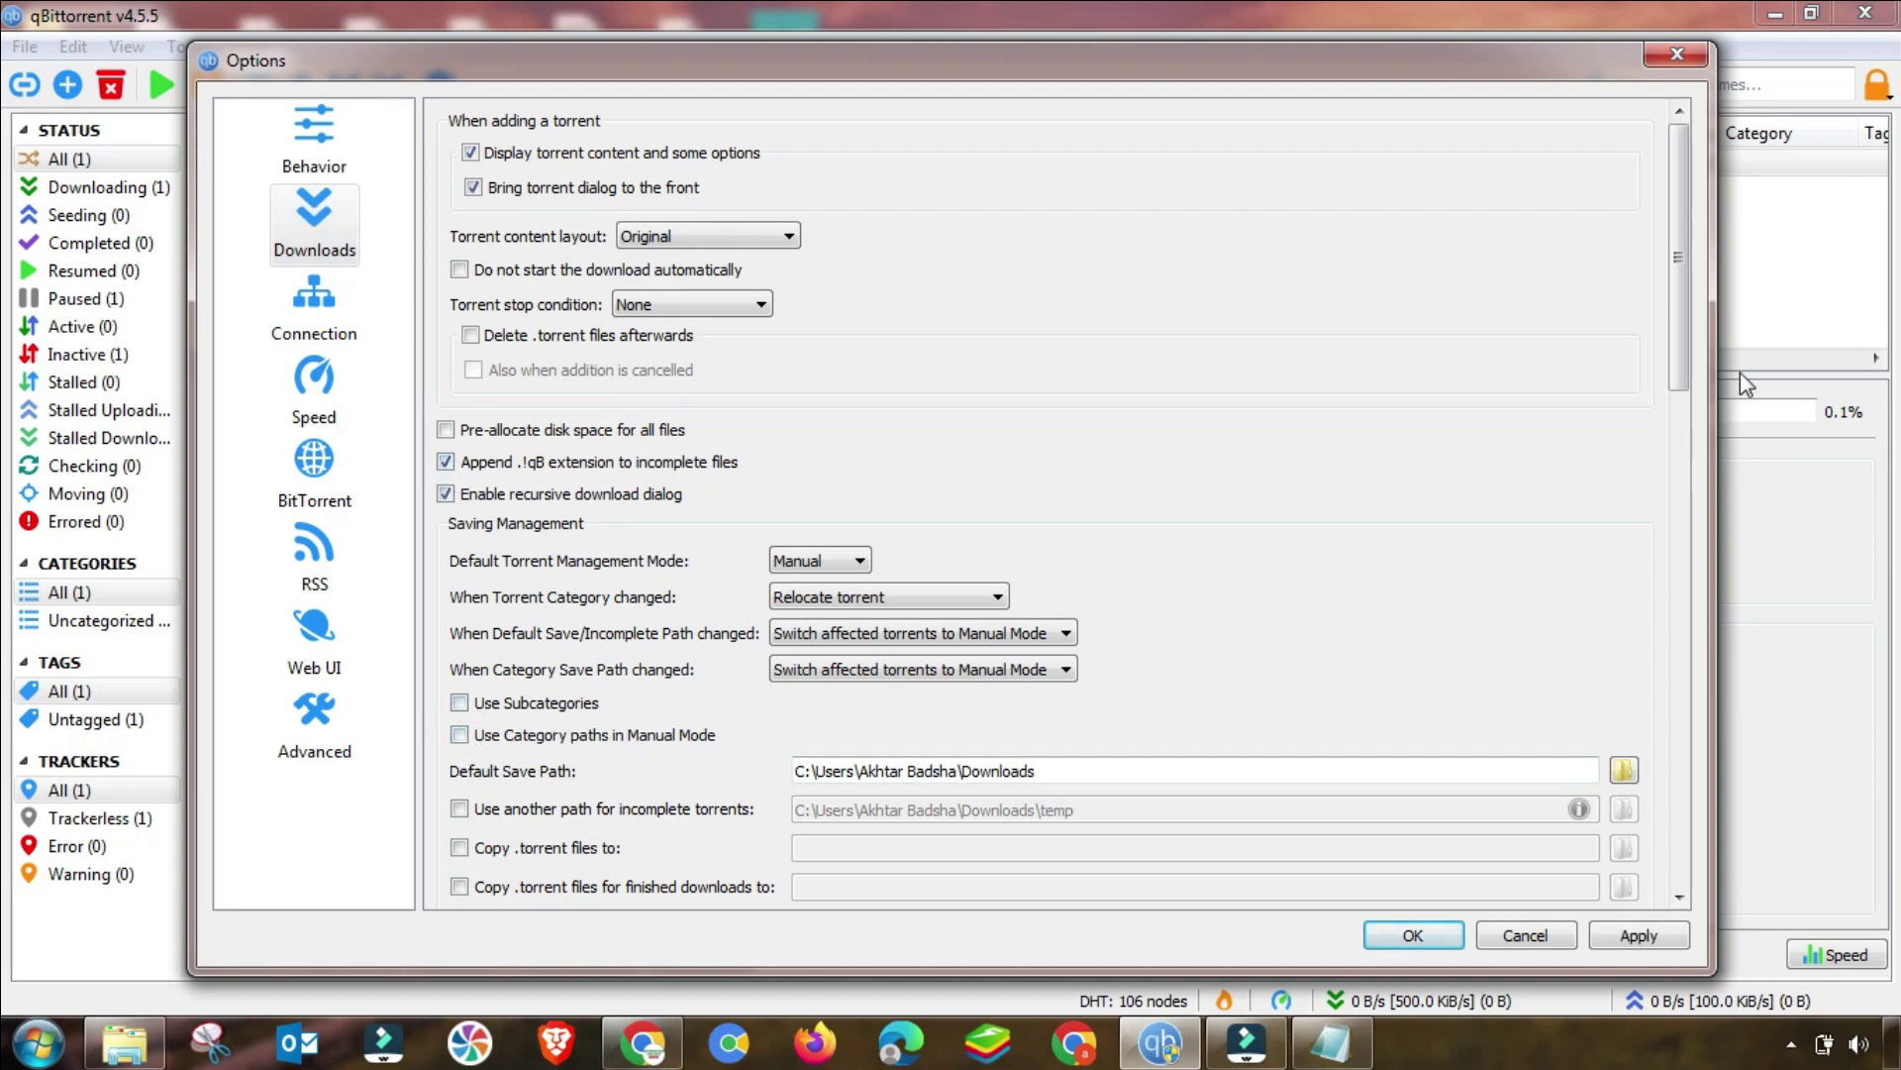
{"action": "left_click_drag", "start_coordinate": [1678, 345], "coordinate": [1705, 242]}
{"action": "left_click", "coordinate": [1640, 936]}
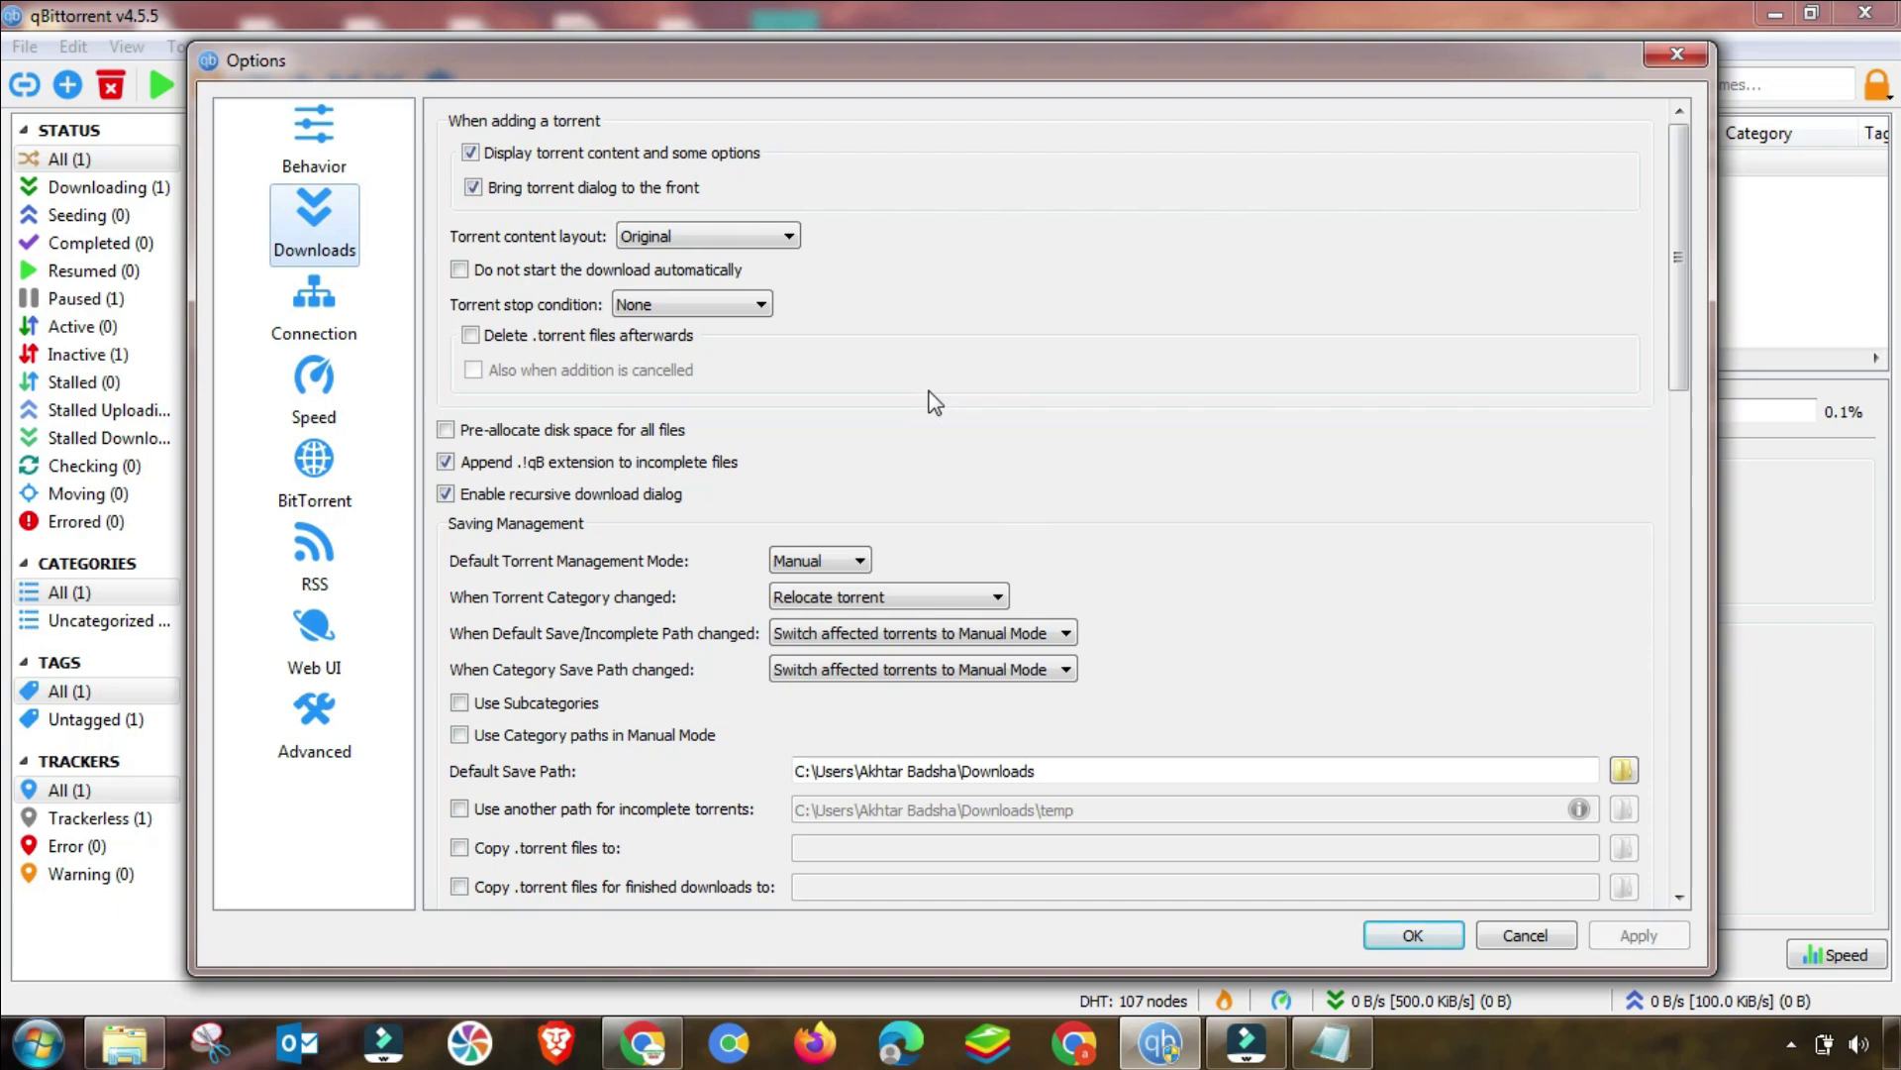
In the connection options, use TCP and µTP as the peer protocol and generate a random port for incoming connections
{"action": "left_click", "coordinate": [309, 312]}
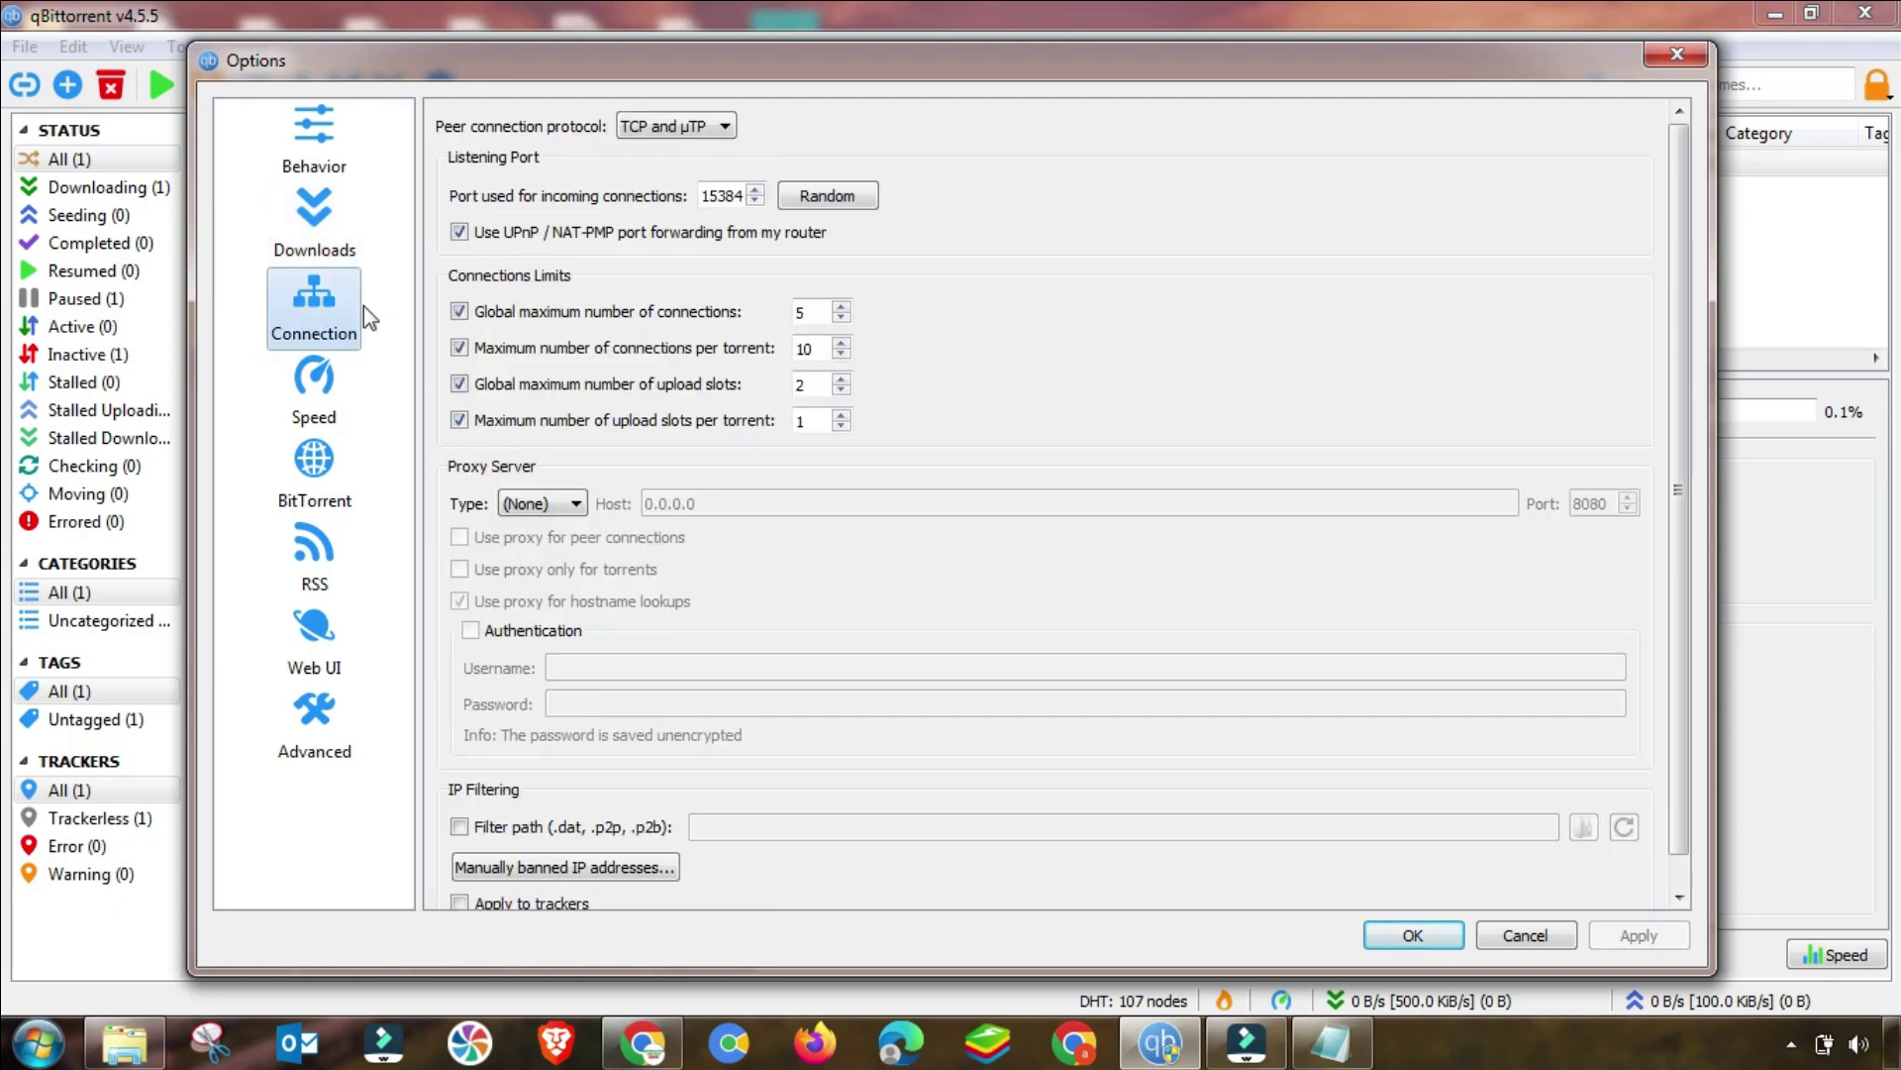
{"action": "left_click", "coordinate": [649, 129]}
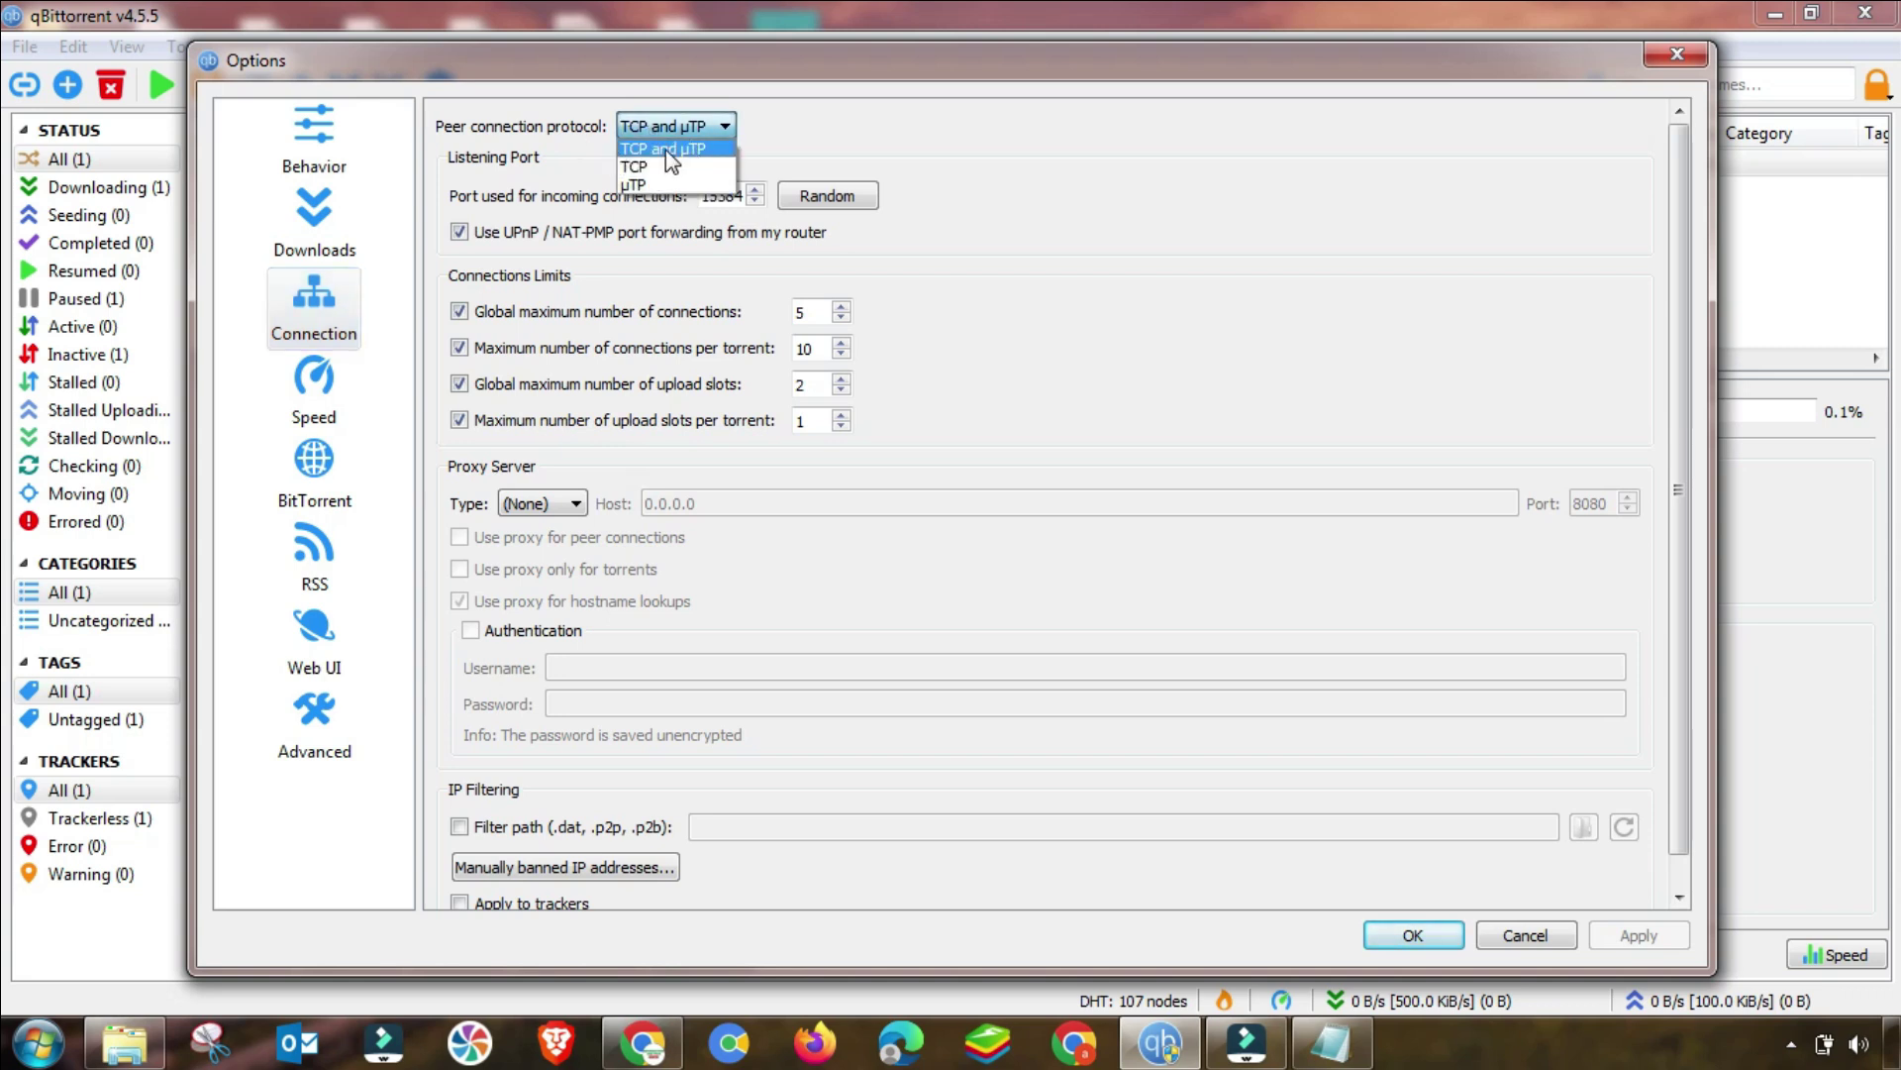
{"action": "left_click", "coordinate": [665, 150]}
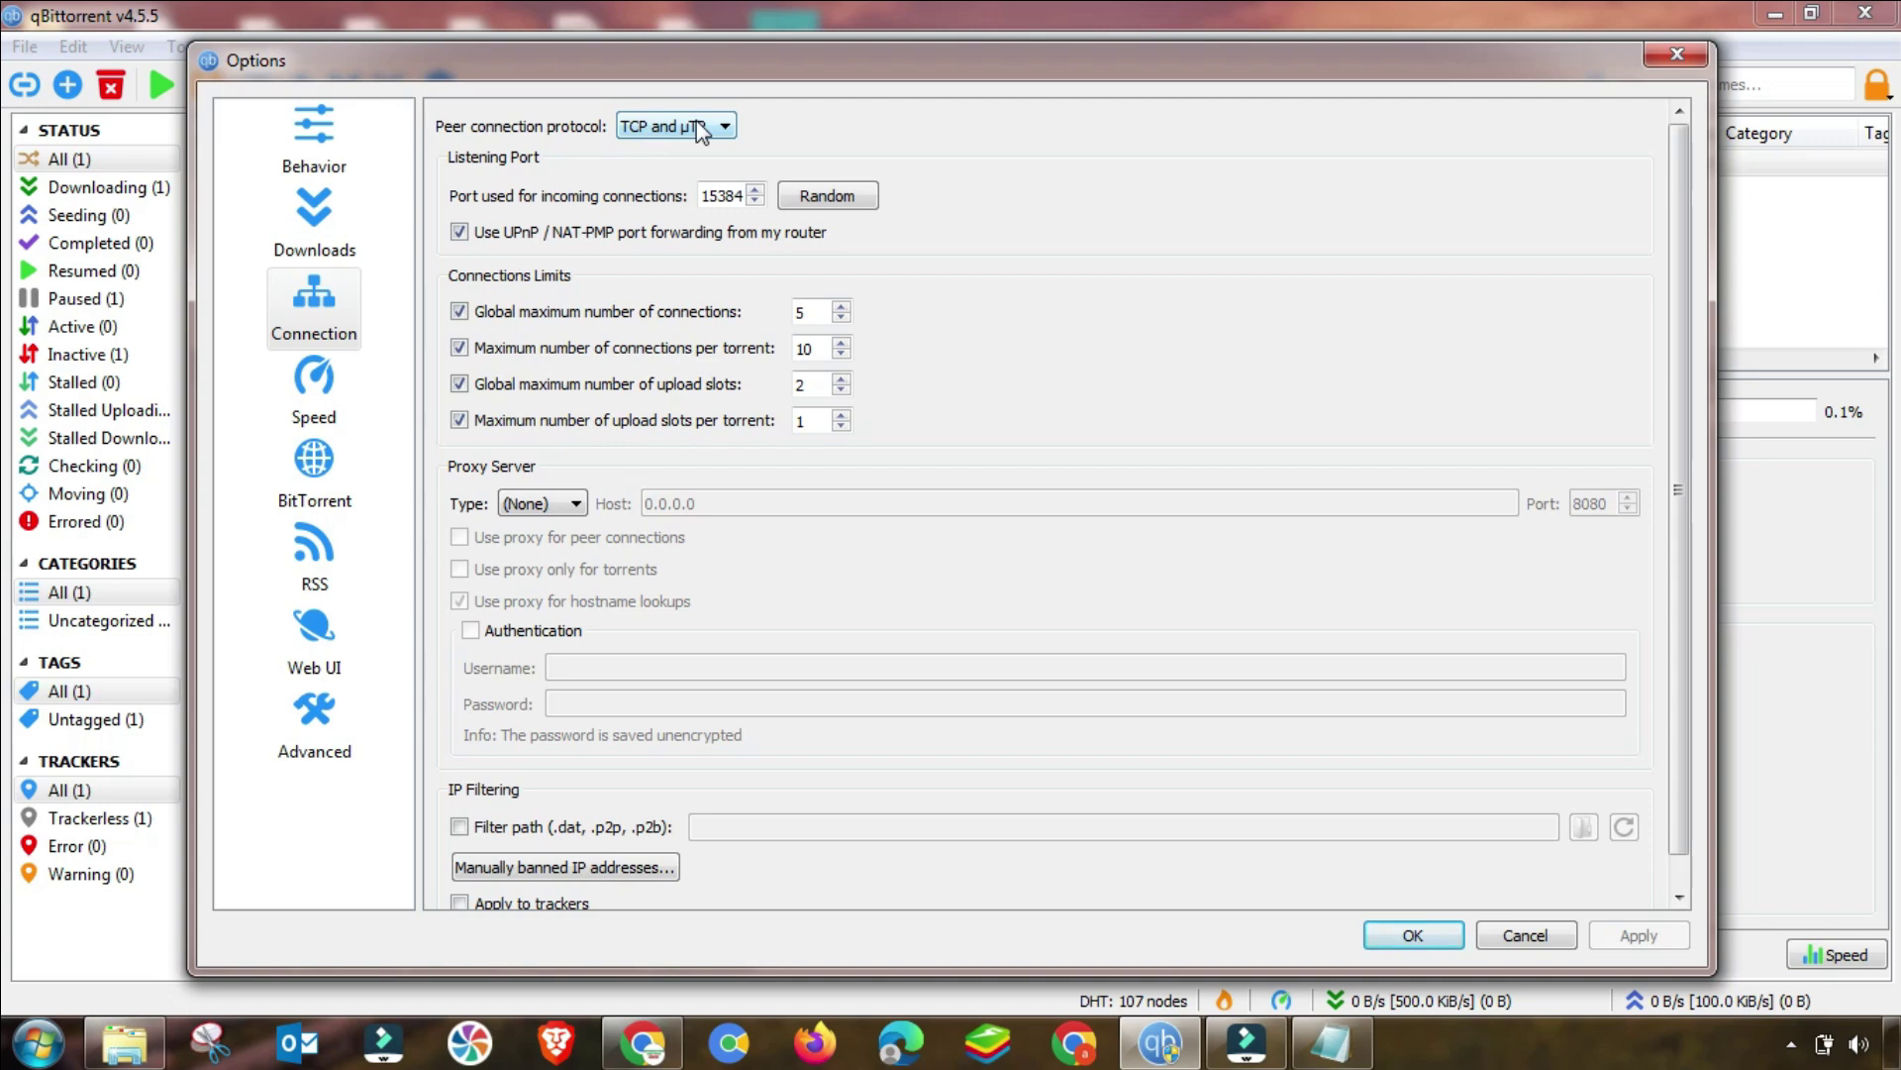
{"action": "left_click_drag", "start_coordinate": [700, 195], "coordinate": [755, 193]}
{"action": "left_click", "coordinate": [724, 195]}
{"action": "left_click", "coordinate": [812, 198]}
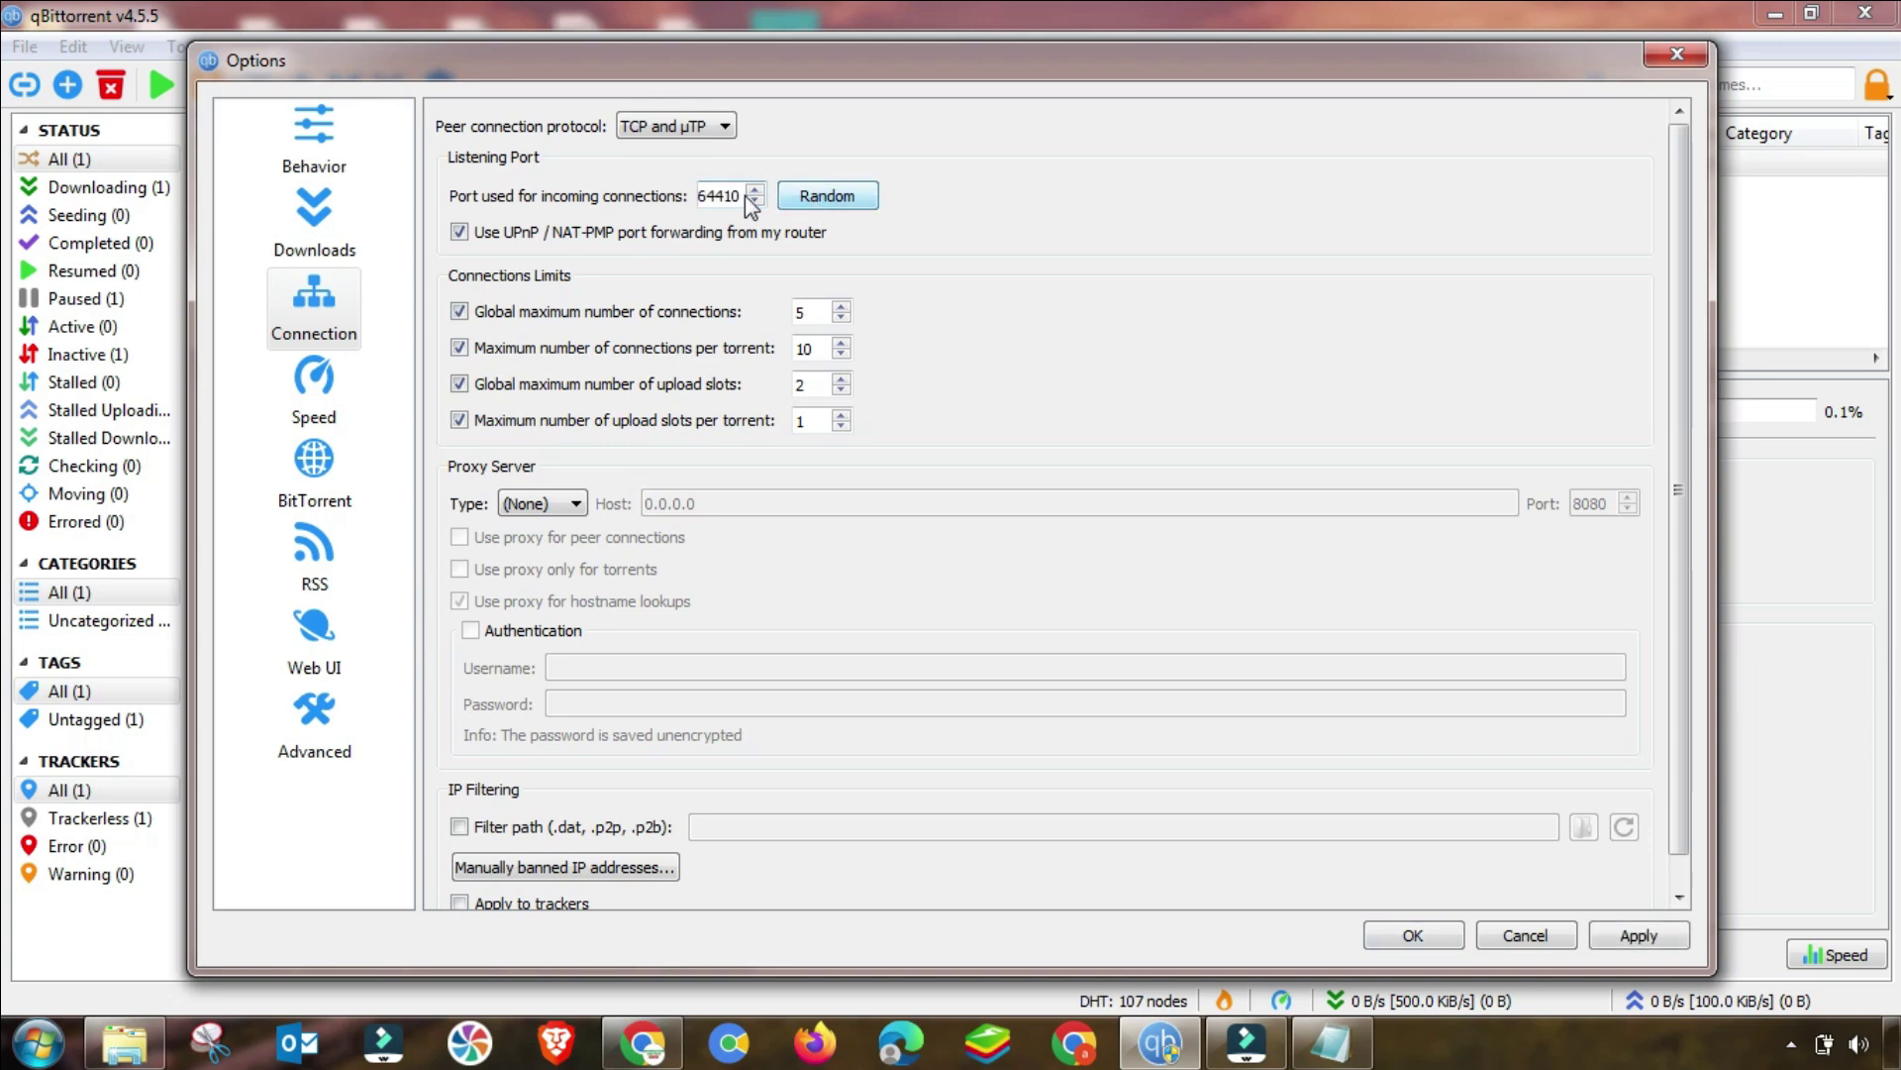
{"action": "left_click_drag", "start_coordinate": [703, 195], "coordinate": [757, 196]}
{"action": "left_click", "coordinate": [713, 197]}
Set the connection limits to 750 global and 1000 per torrent, with 20 global upload slots and 7 per torrent, and apply them
{"action": "left_click", "coordinate": [745, 315]}
{"action": "left_click", "coordinate": [461, 313]}
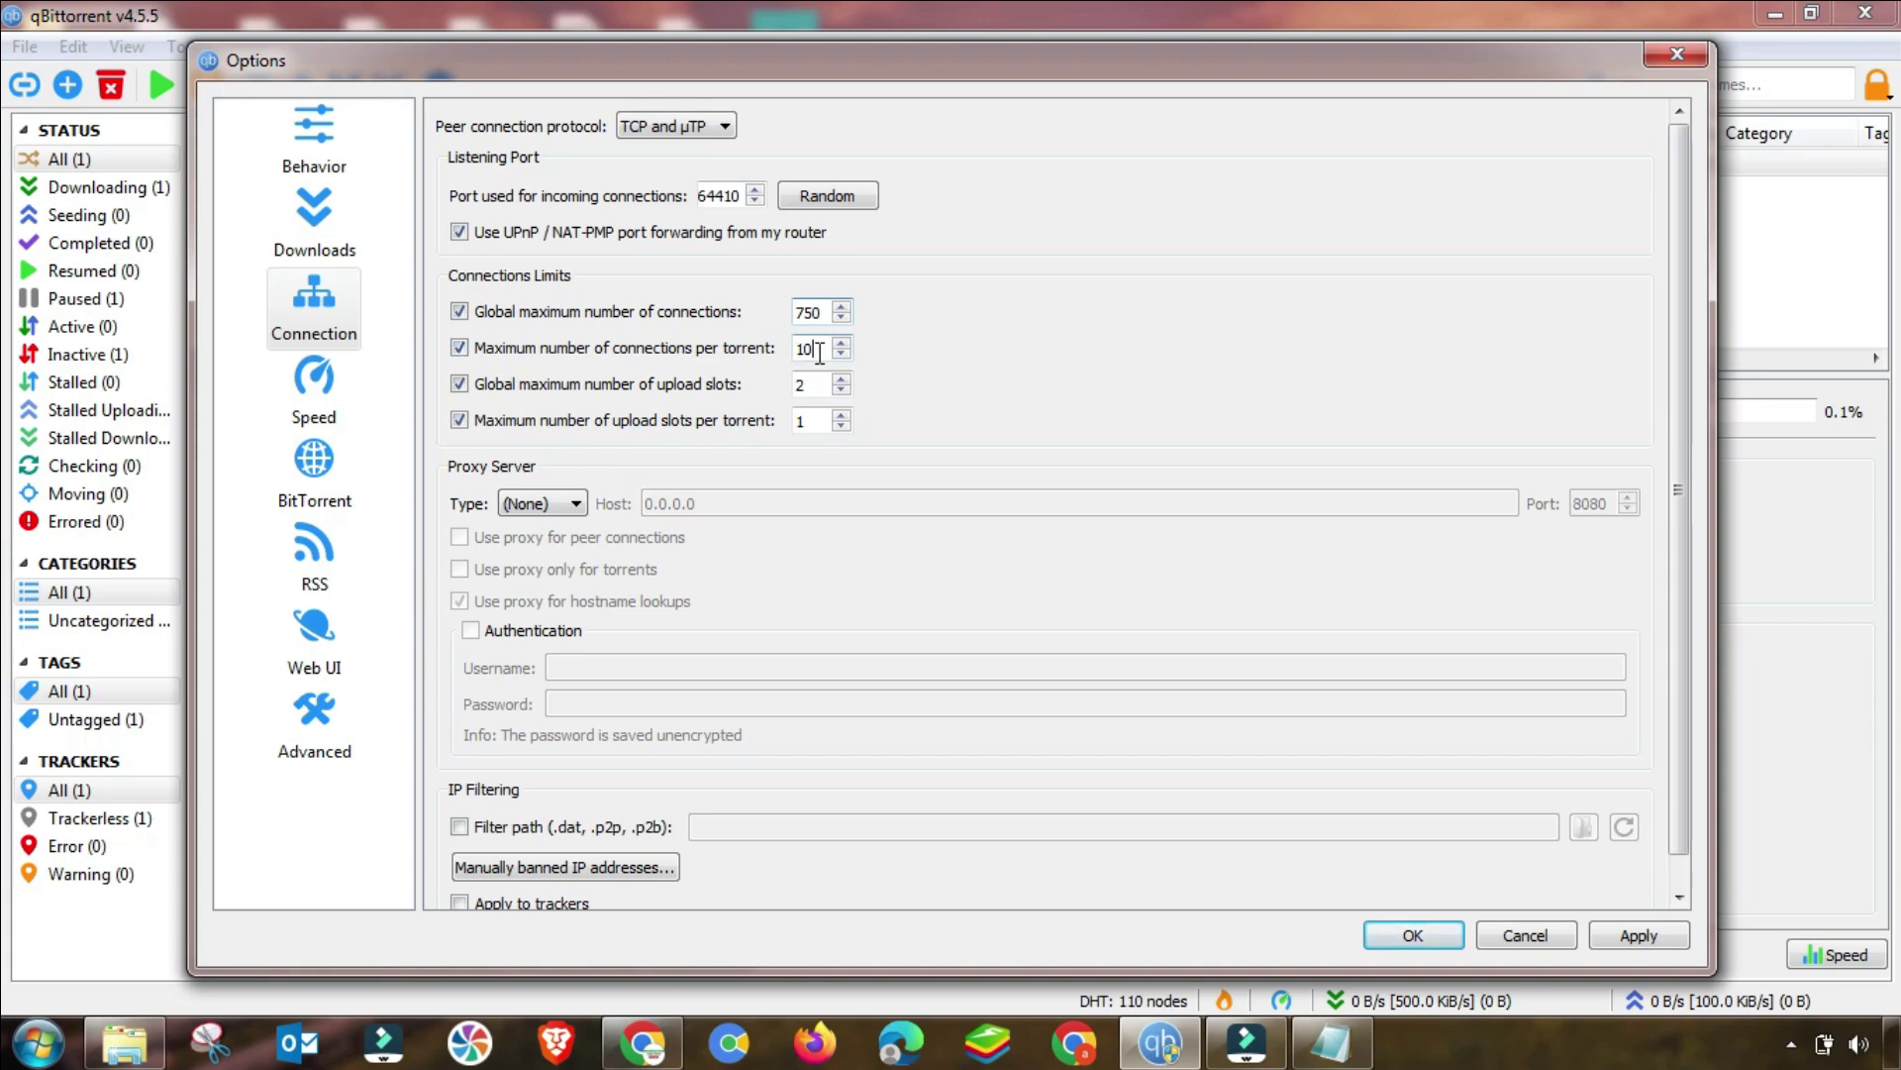
{"action": "type", "text": "00"}
{"action": "double_click", "coordinate": [822, 313]}
{"action": "double_click", "coordinate": [816, 352]}
{"action": "left_click", "coordinate": [818, 357]}
{"action": "double_click", "coordinate": [807, 387]}
{"action": "key", "text": "Tab"}
{"action": "type", "text": "7"}
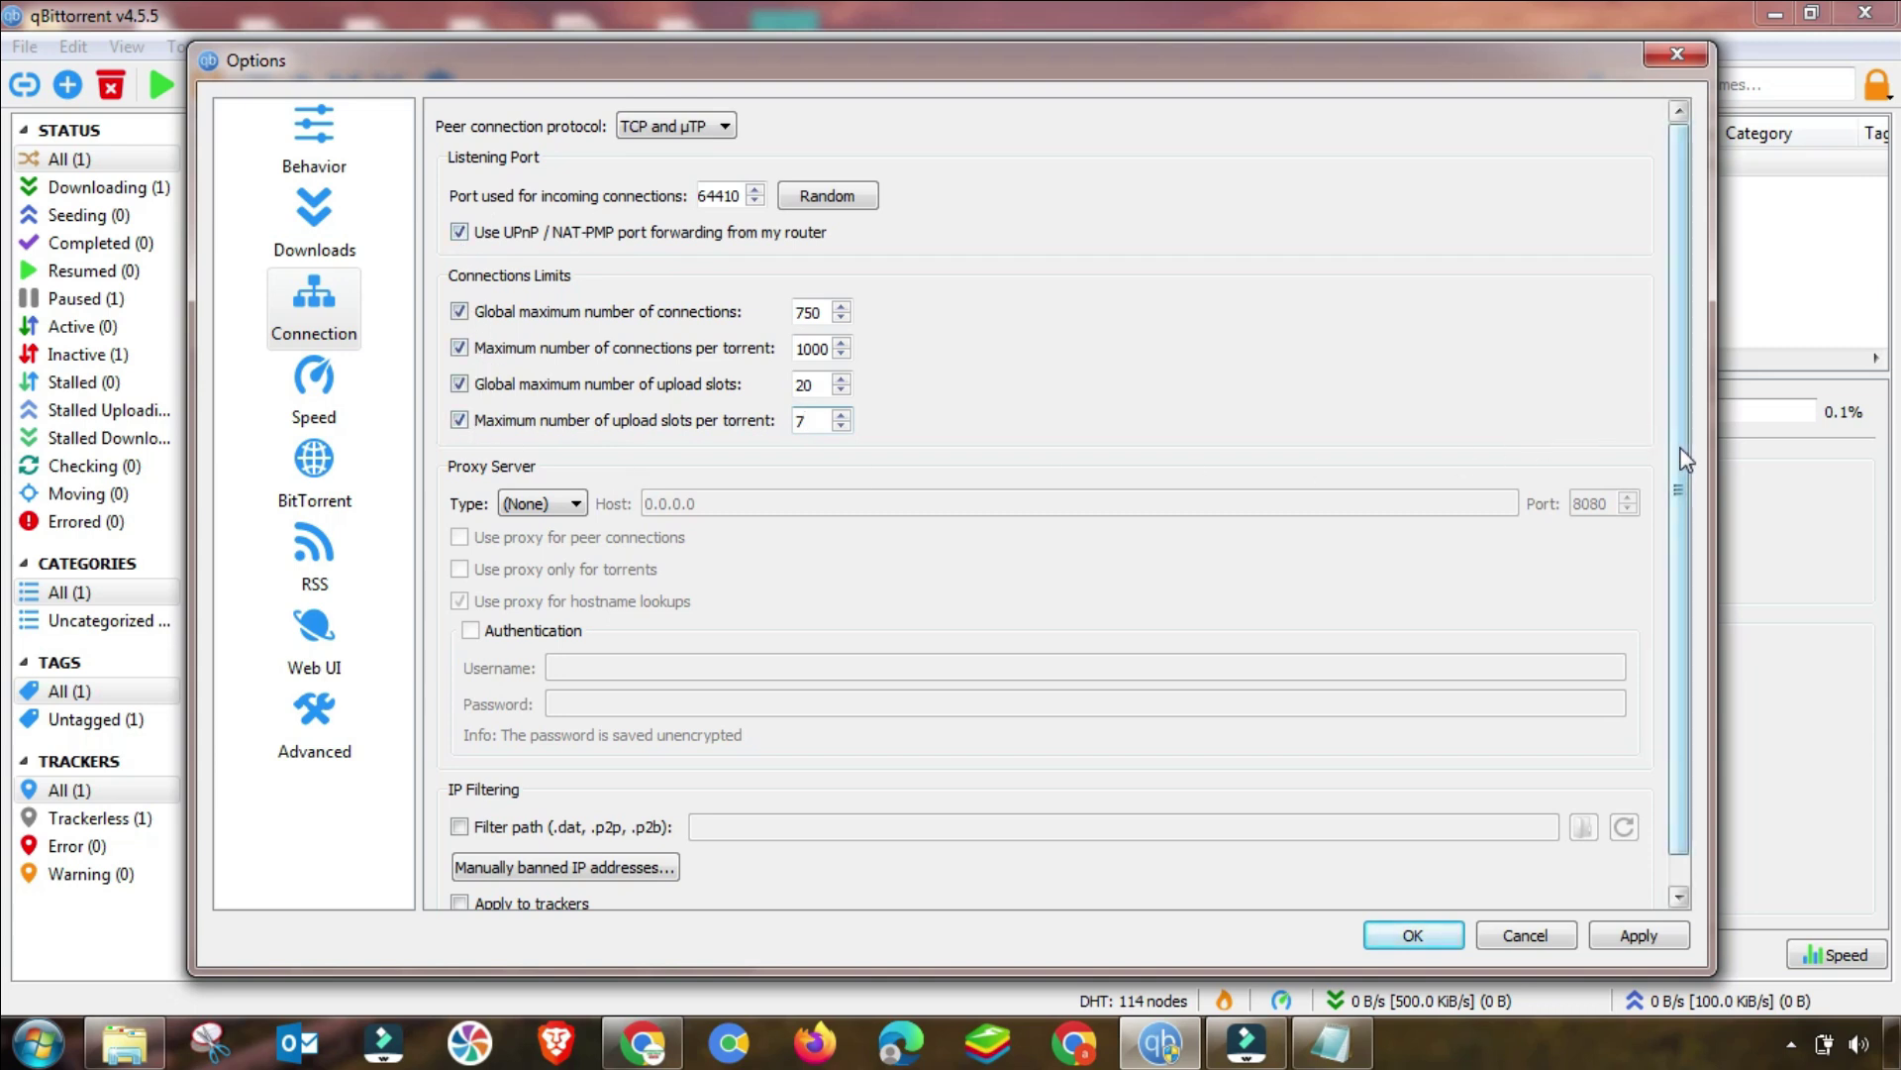
{"action": "scroll", "coordinate": [1684, 459], "scroll_direction": "down", "scroll_amount": 2}
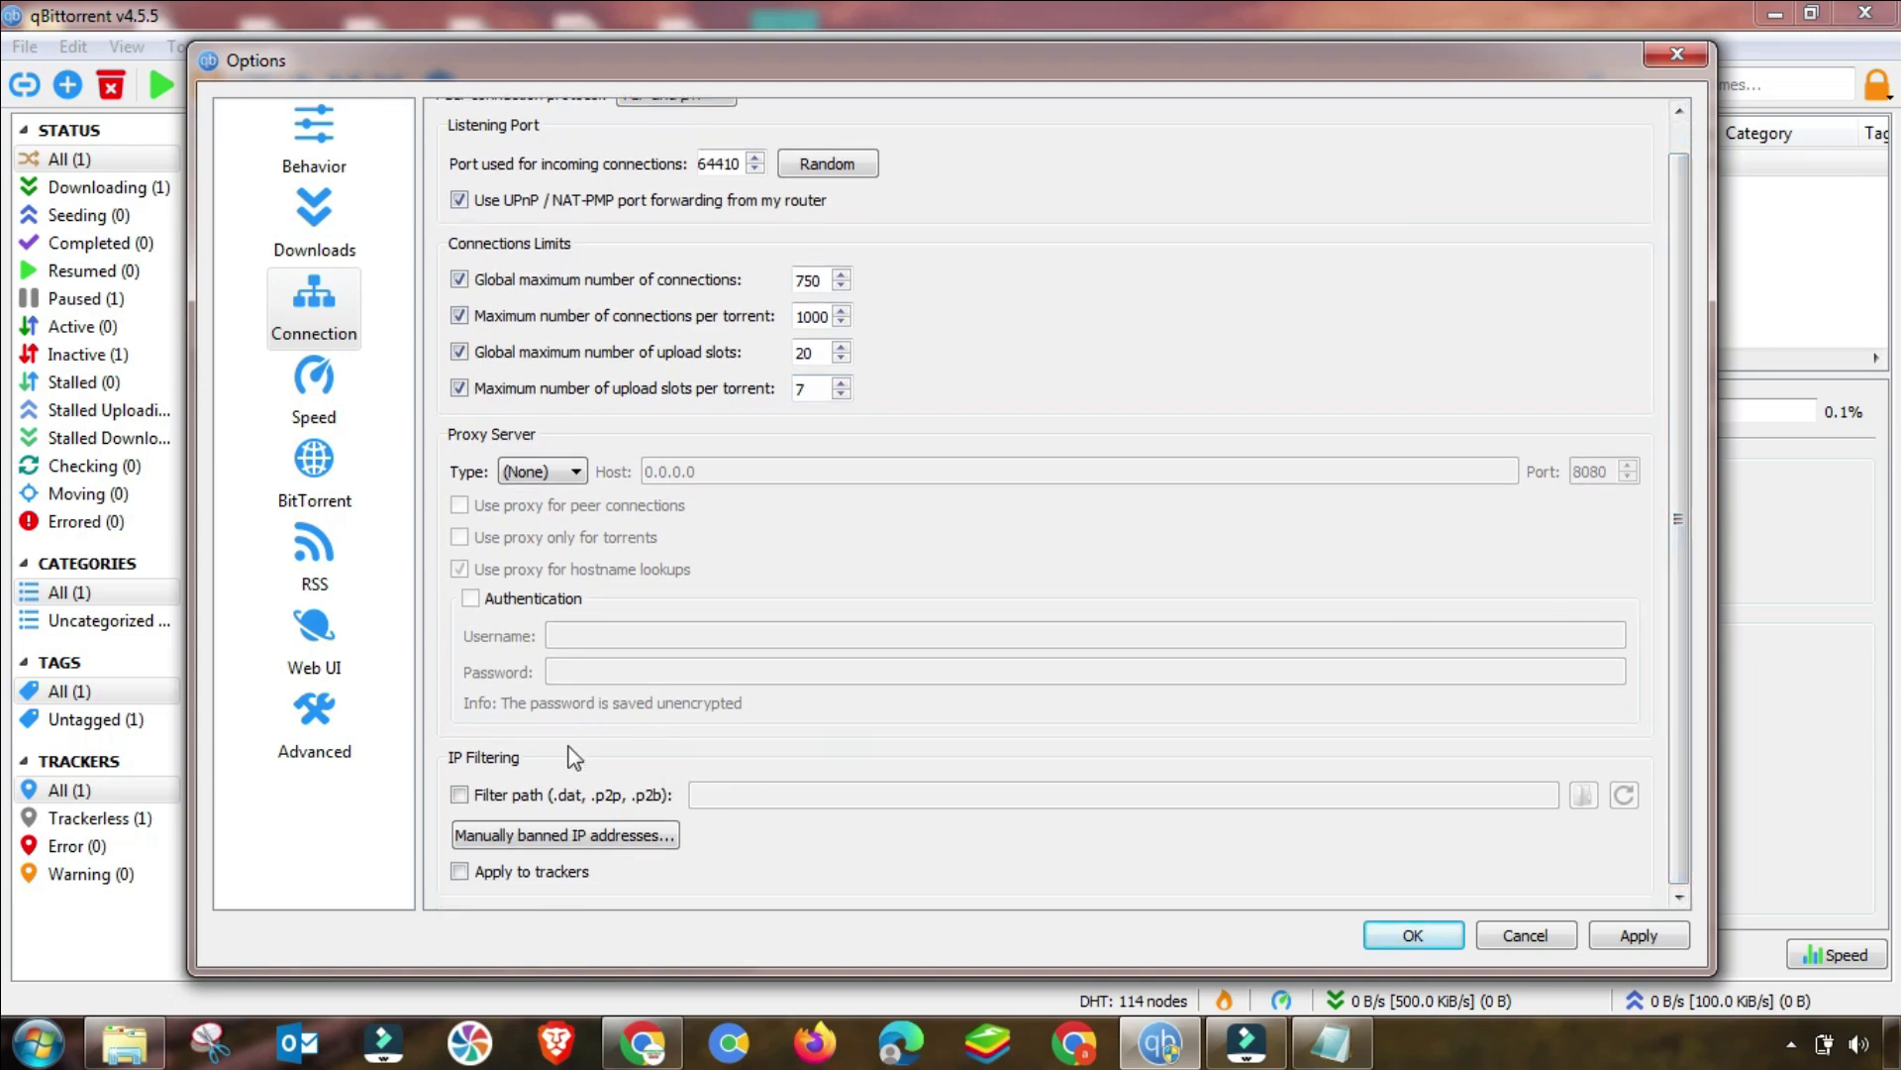
{"action": "left_click", "coordinate": [1636, 939]}
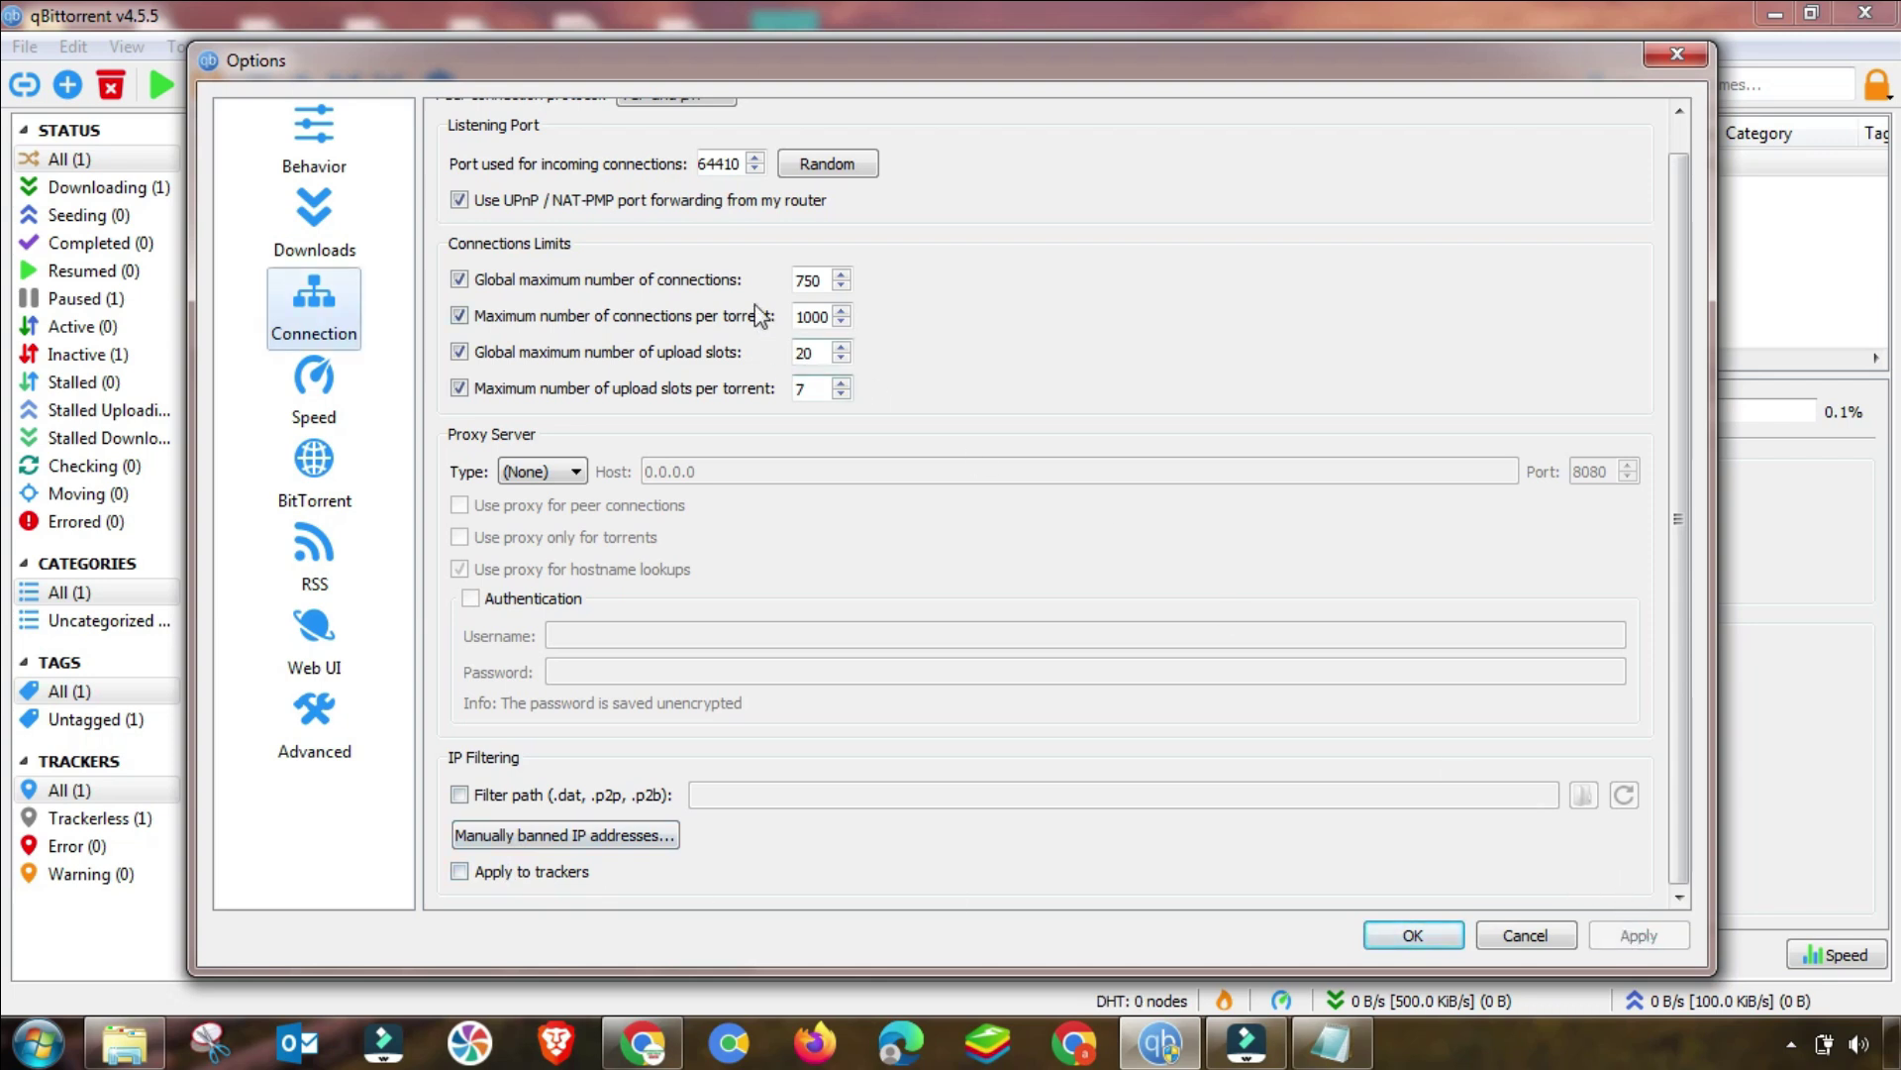
Set the global rate limits to 7 KiB/s for upload and unlimited (0) for download
{"action": "left_click", "coordinate": [317, 386]}
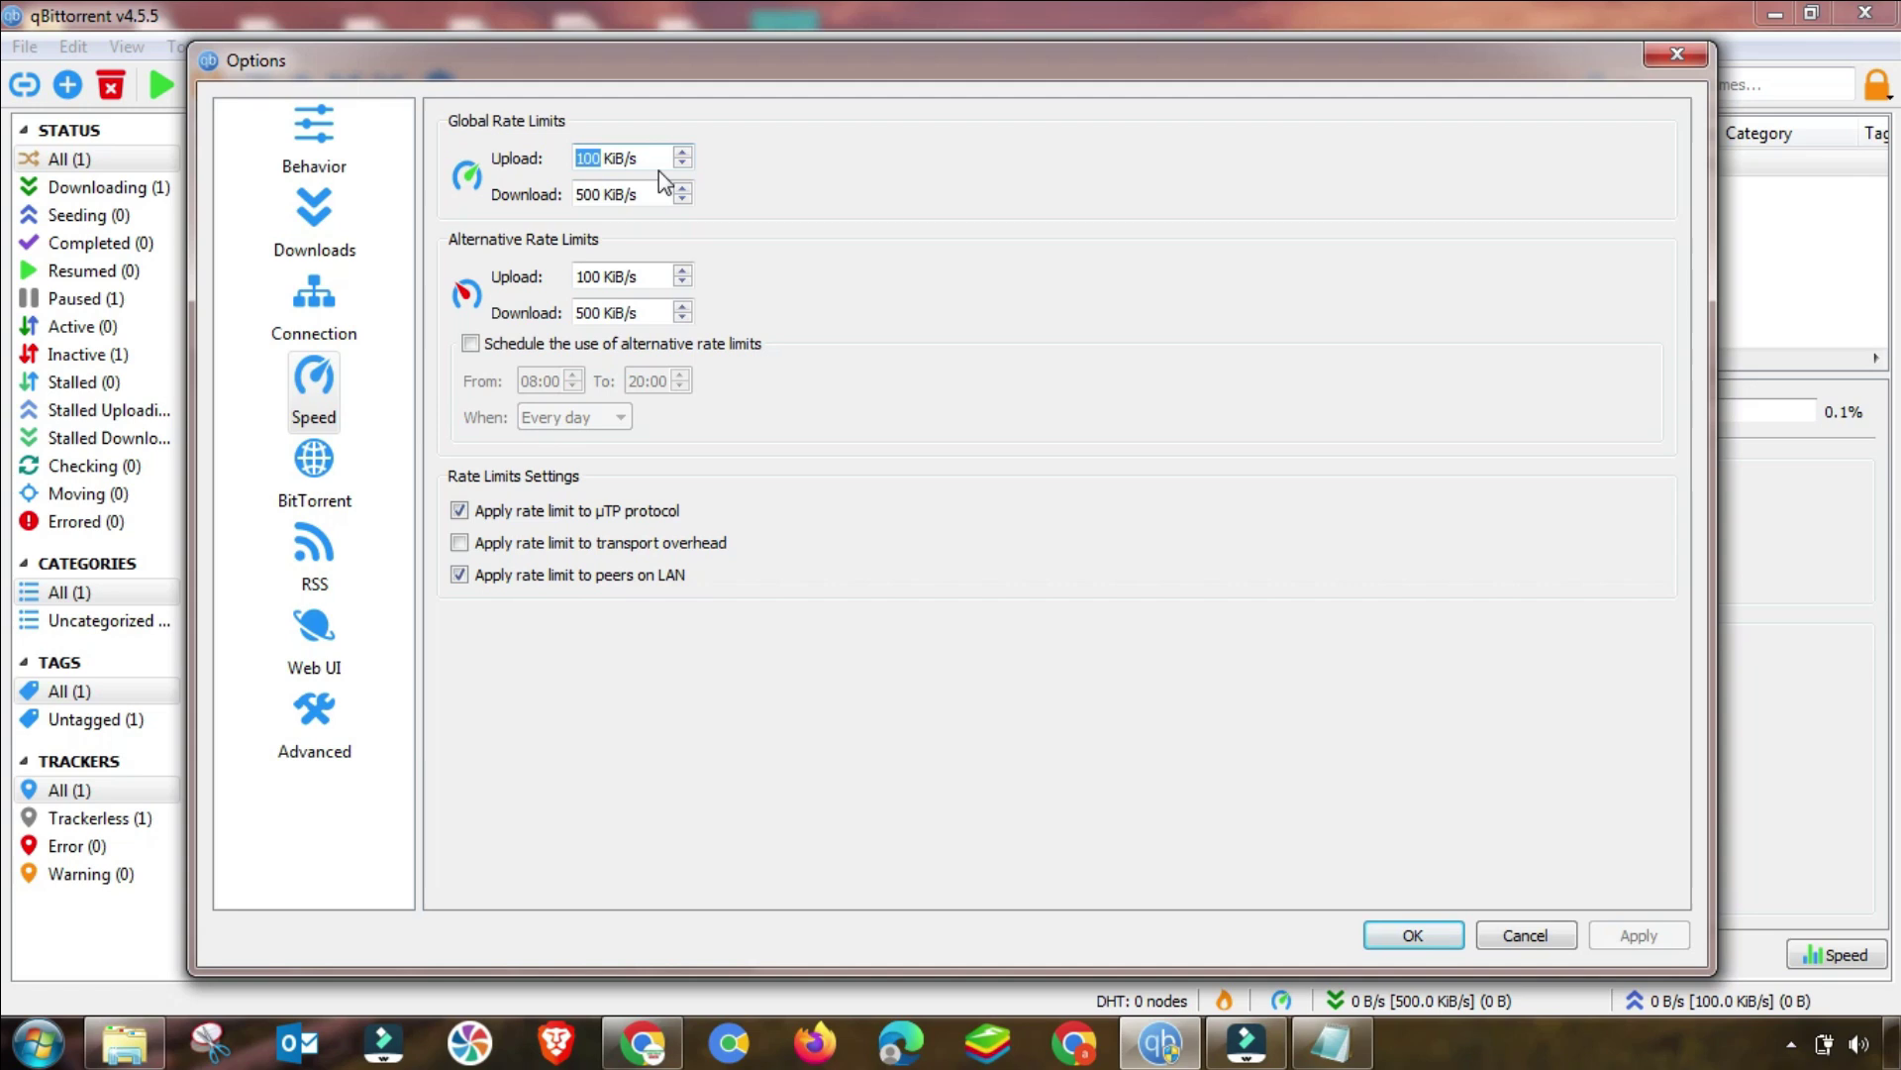
{"action": "type", "text": "7 KiB/s"}
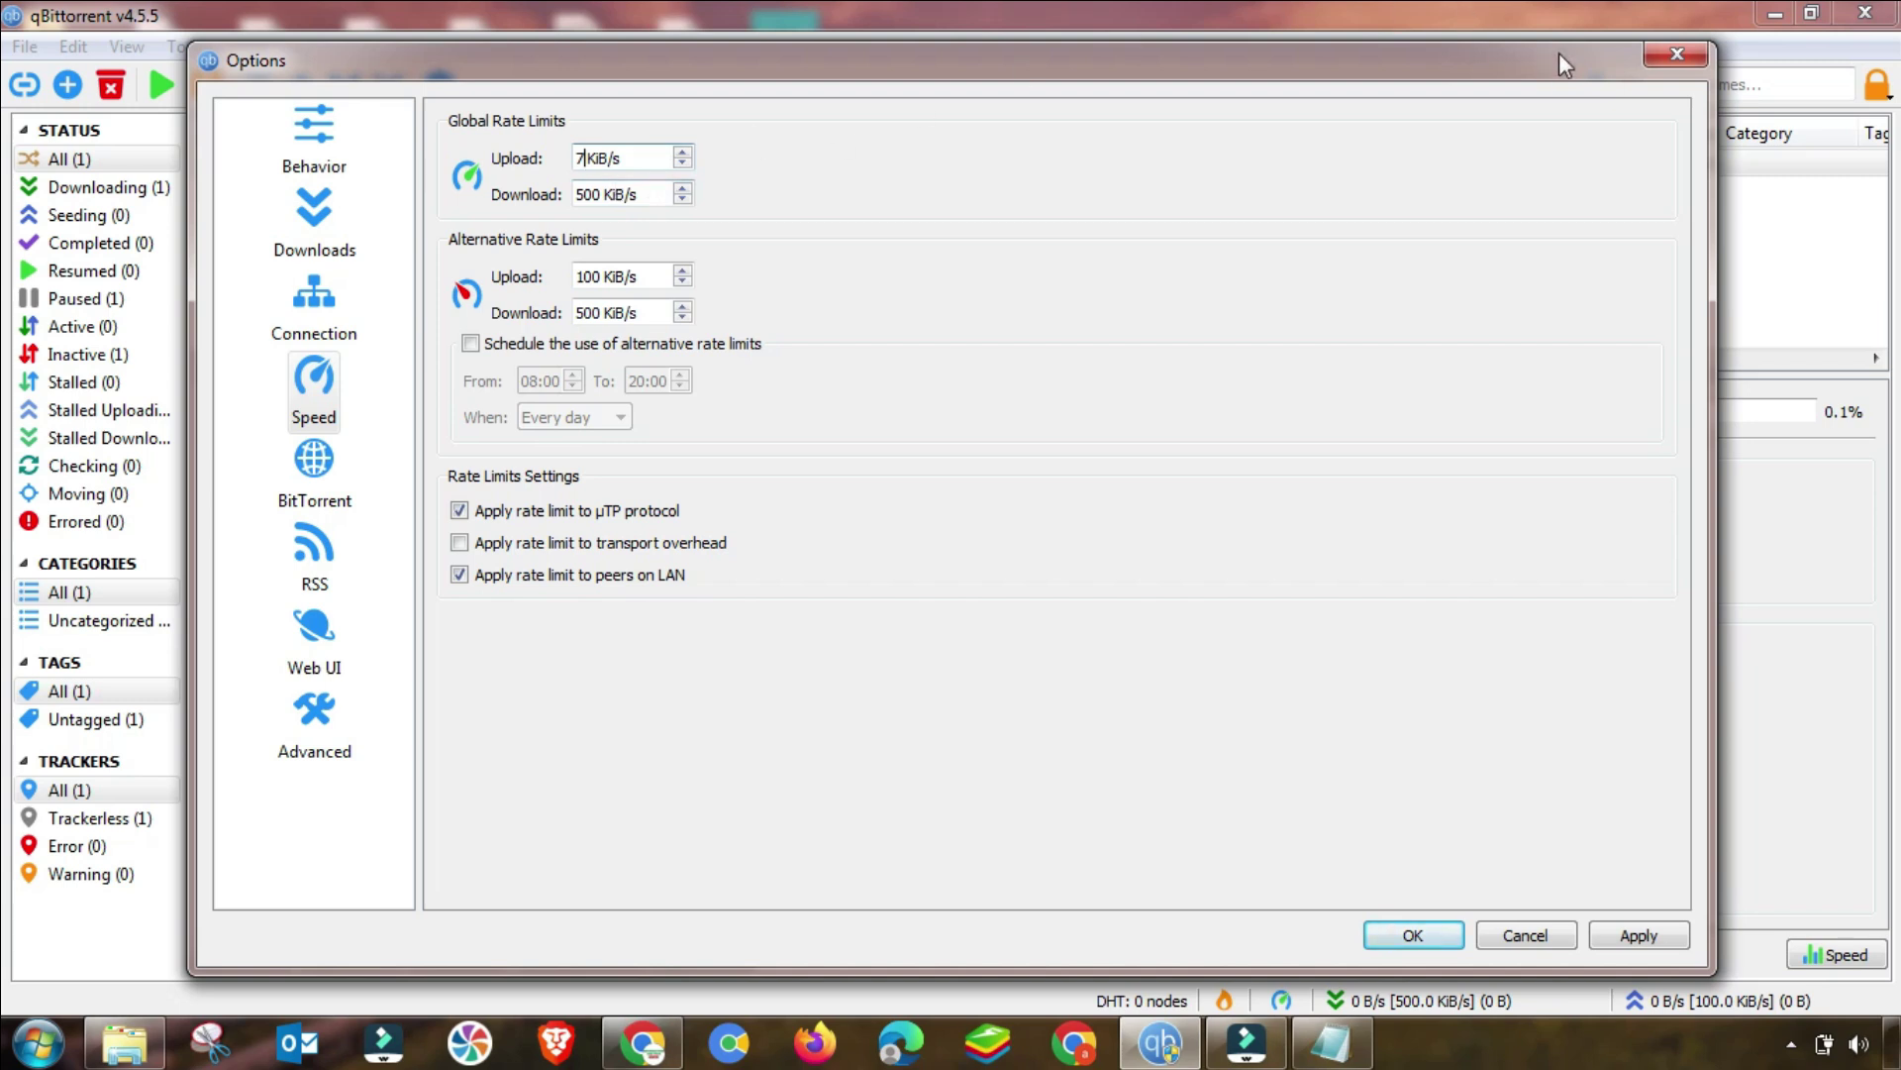
{"action": "left_click", "coordinate": [1629, 936]}
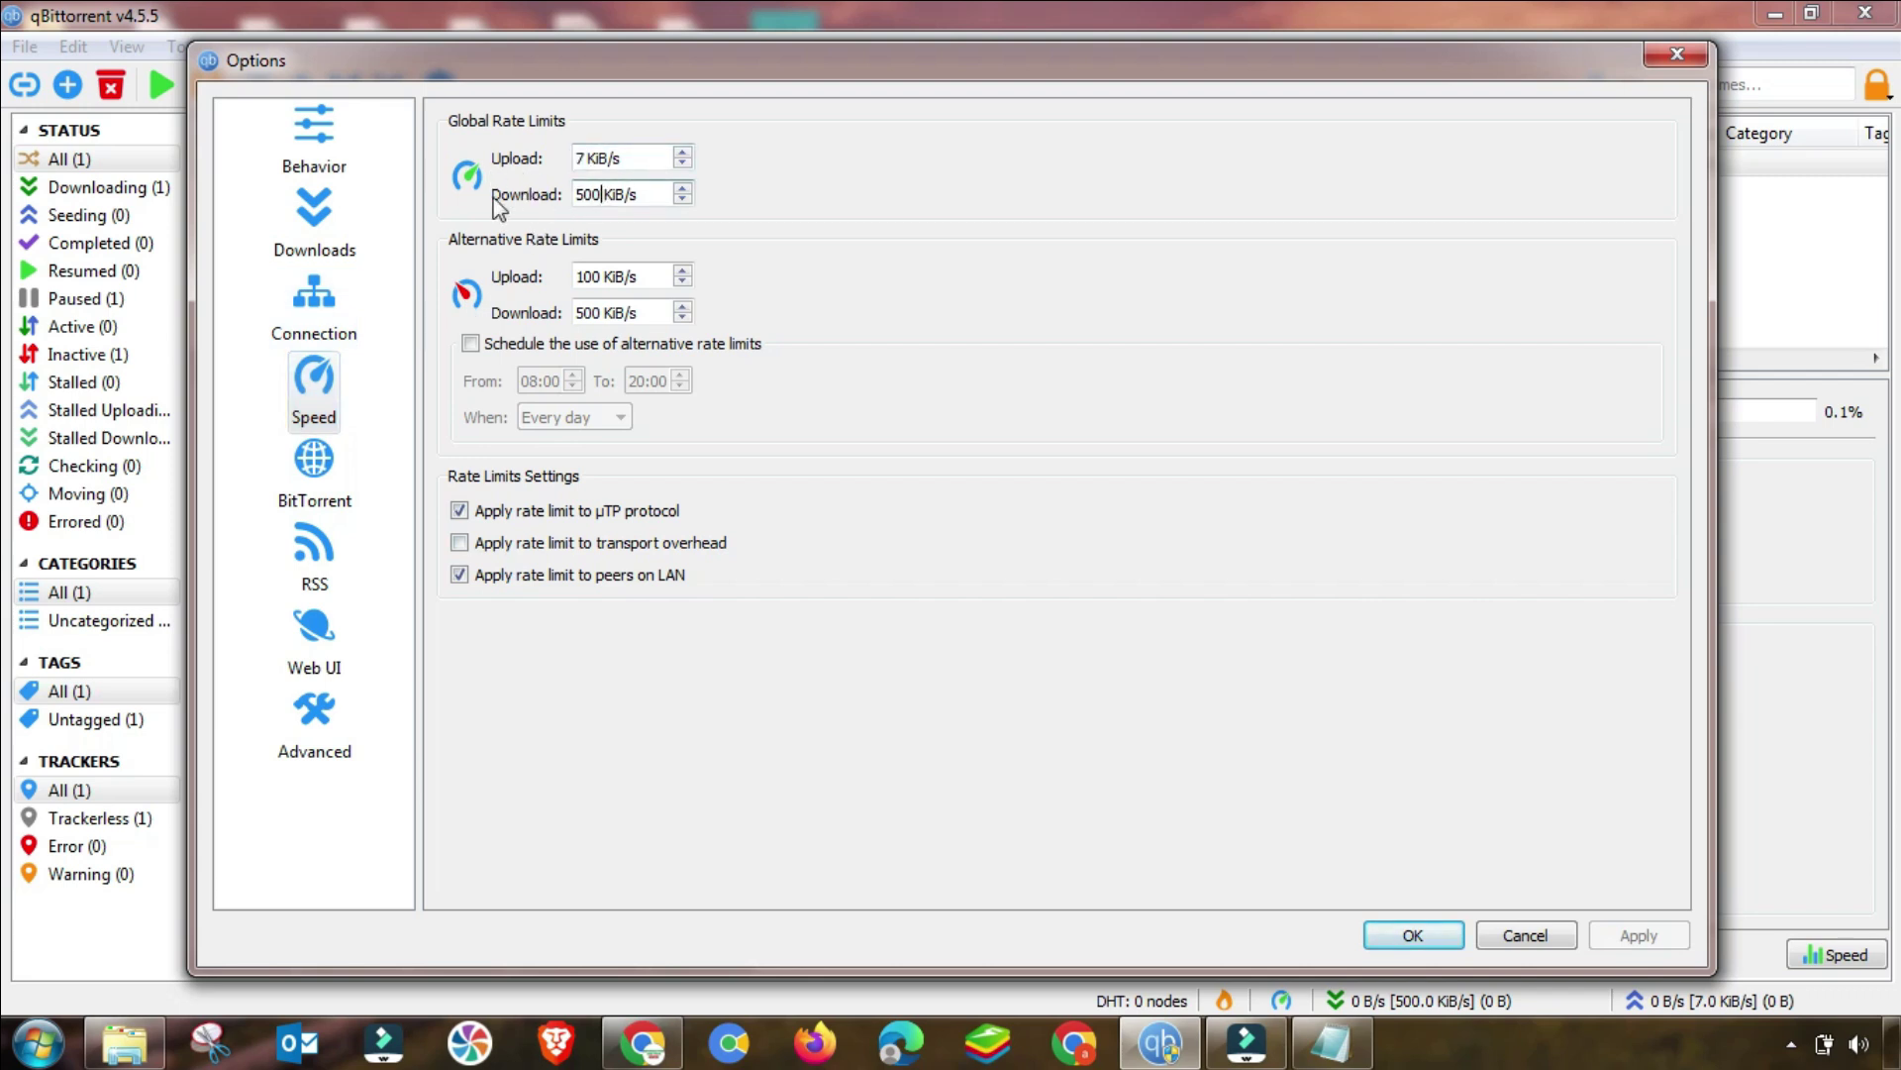
{"action": "left_click", "coordinate": [602, 196]}
{"action": "double_click", "coordinate": [599, 197]}
{"action": "type", "text": "0"}
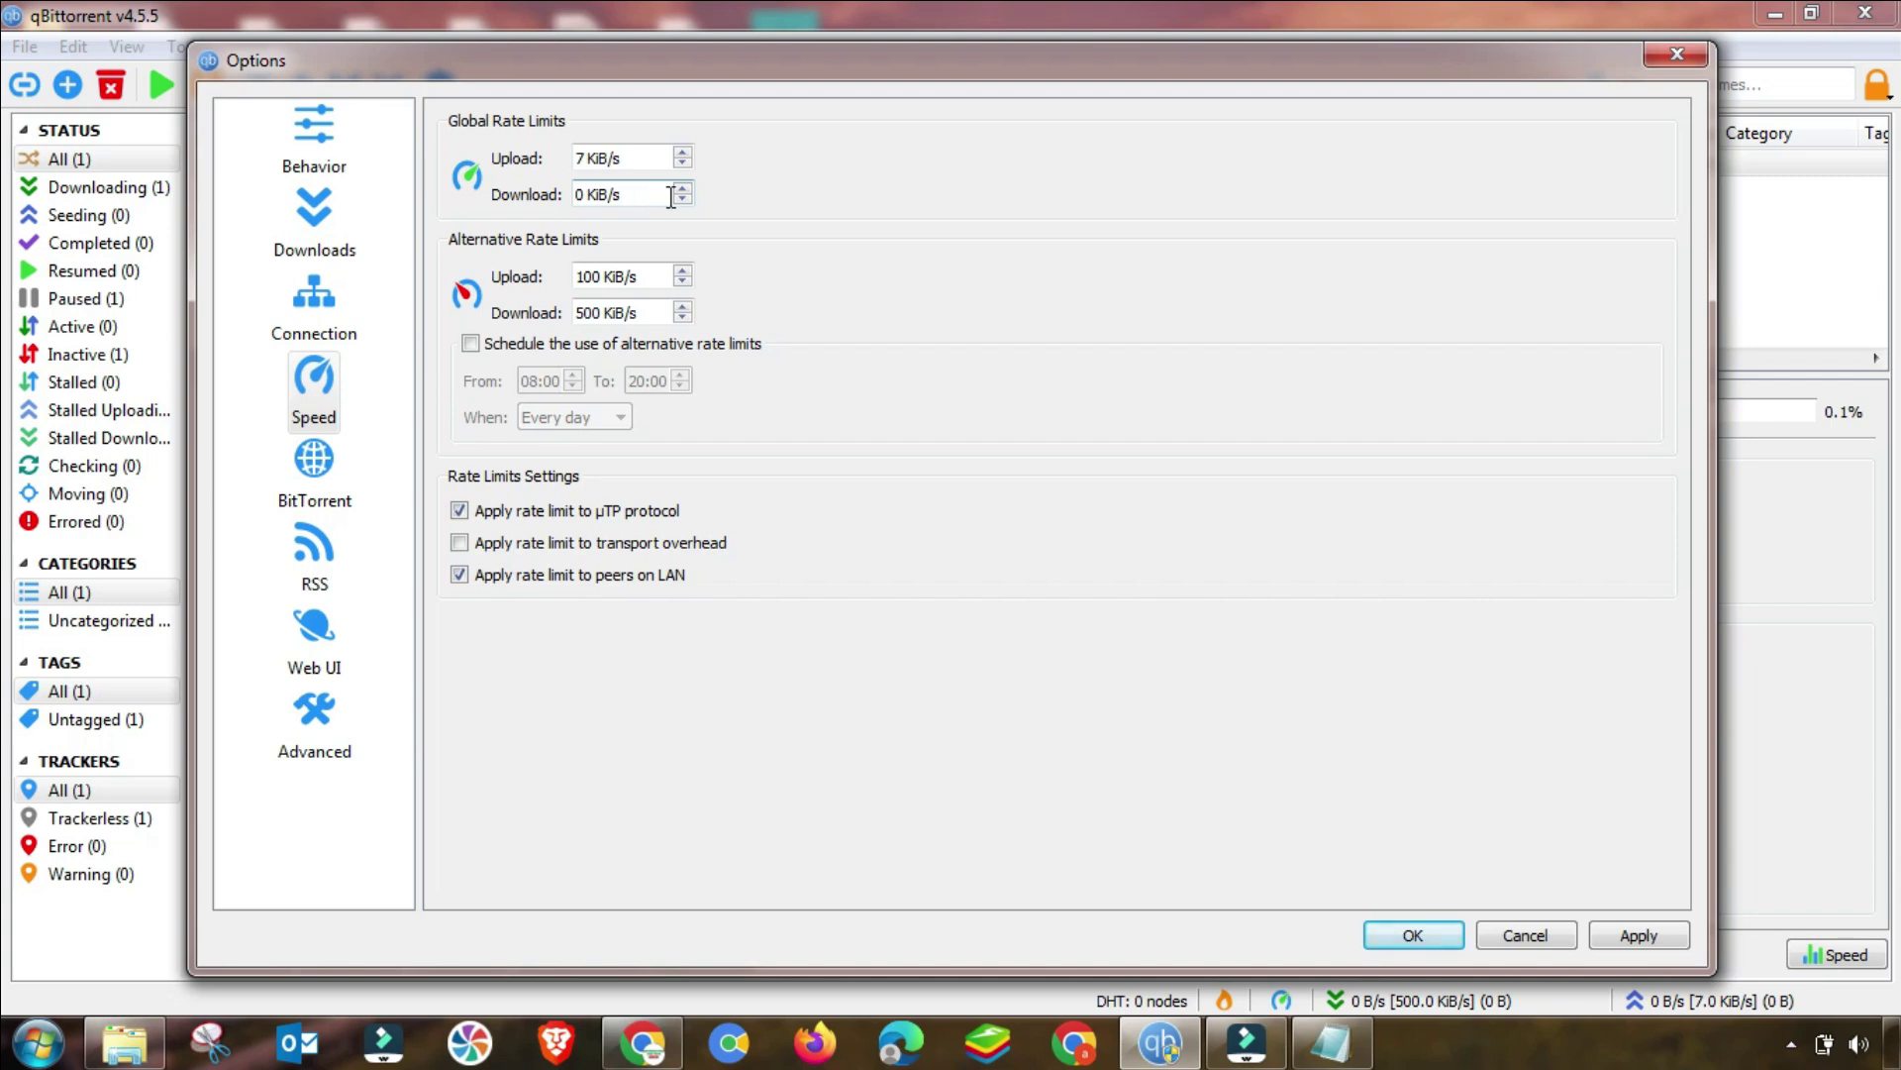
{"action": "key", "text": "Down"}
Set the alternative rate limits to 7 KiB/s upload and unlimited download, leave scheduling off, and apply the speed settings
{"action": "double_click", "coordinate": [603, 278]}
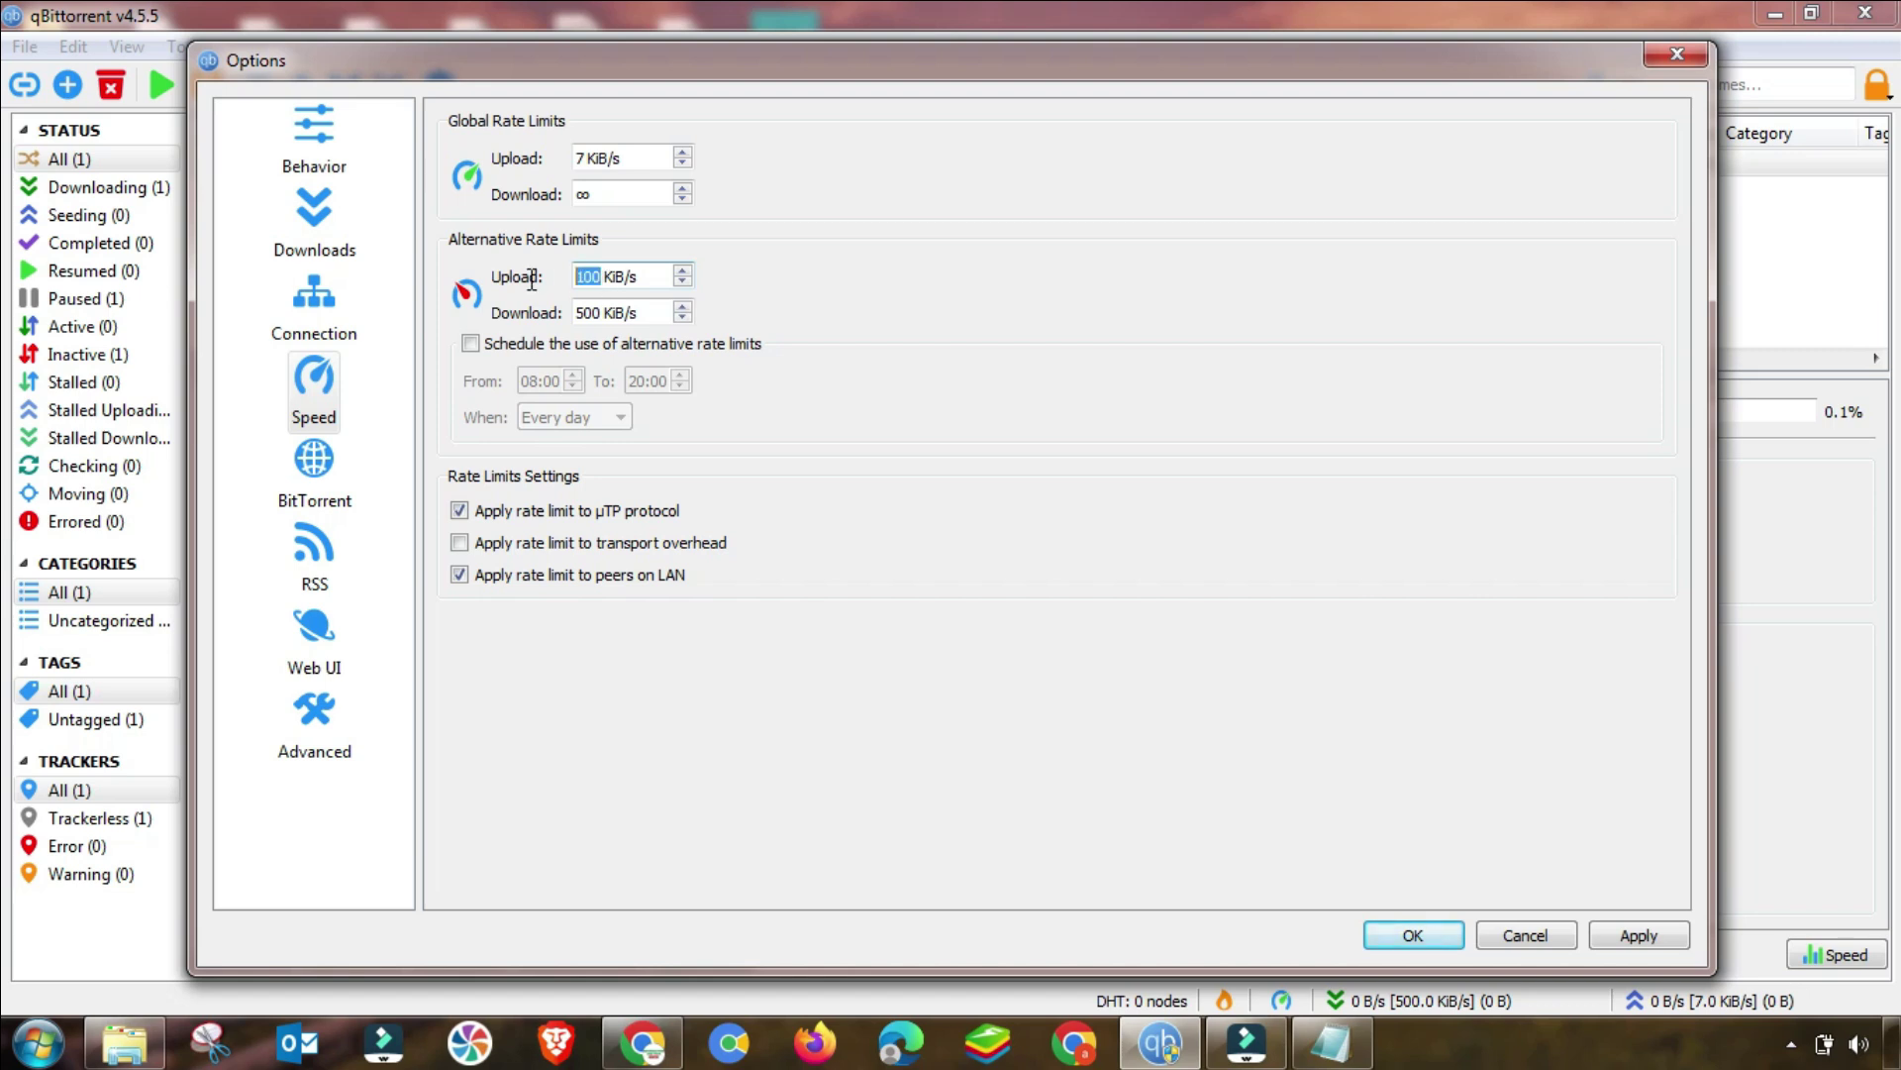
{"action": "type", "text": "7"}
{"action": "left_click_drag", "start_coordinate": [595, 314], "coordinate": [562, 317]}
{"action": "key", "text": "Delete"}
{"action": "key", "text": "Down"}
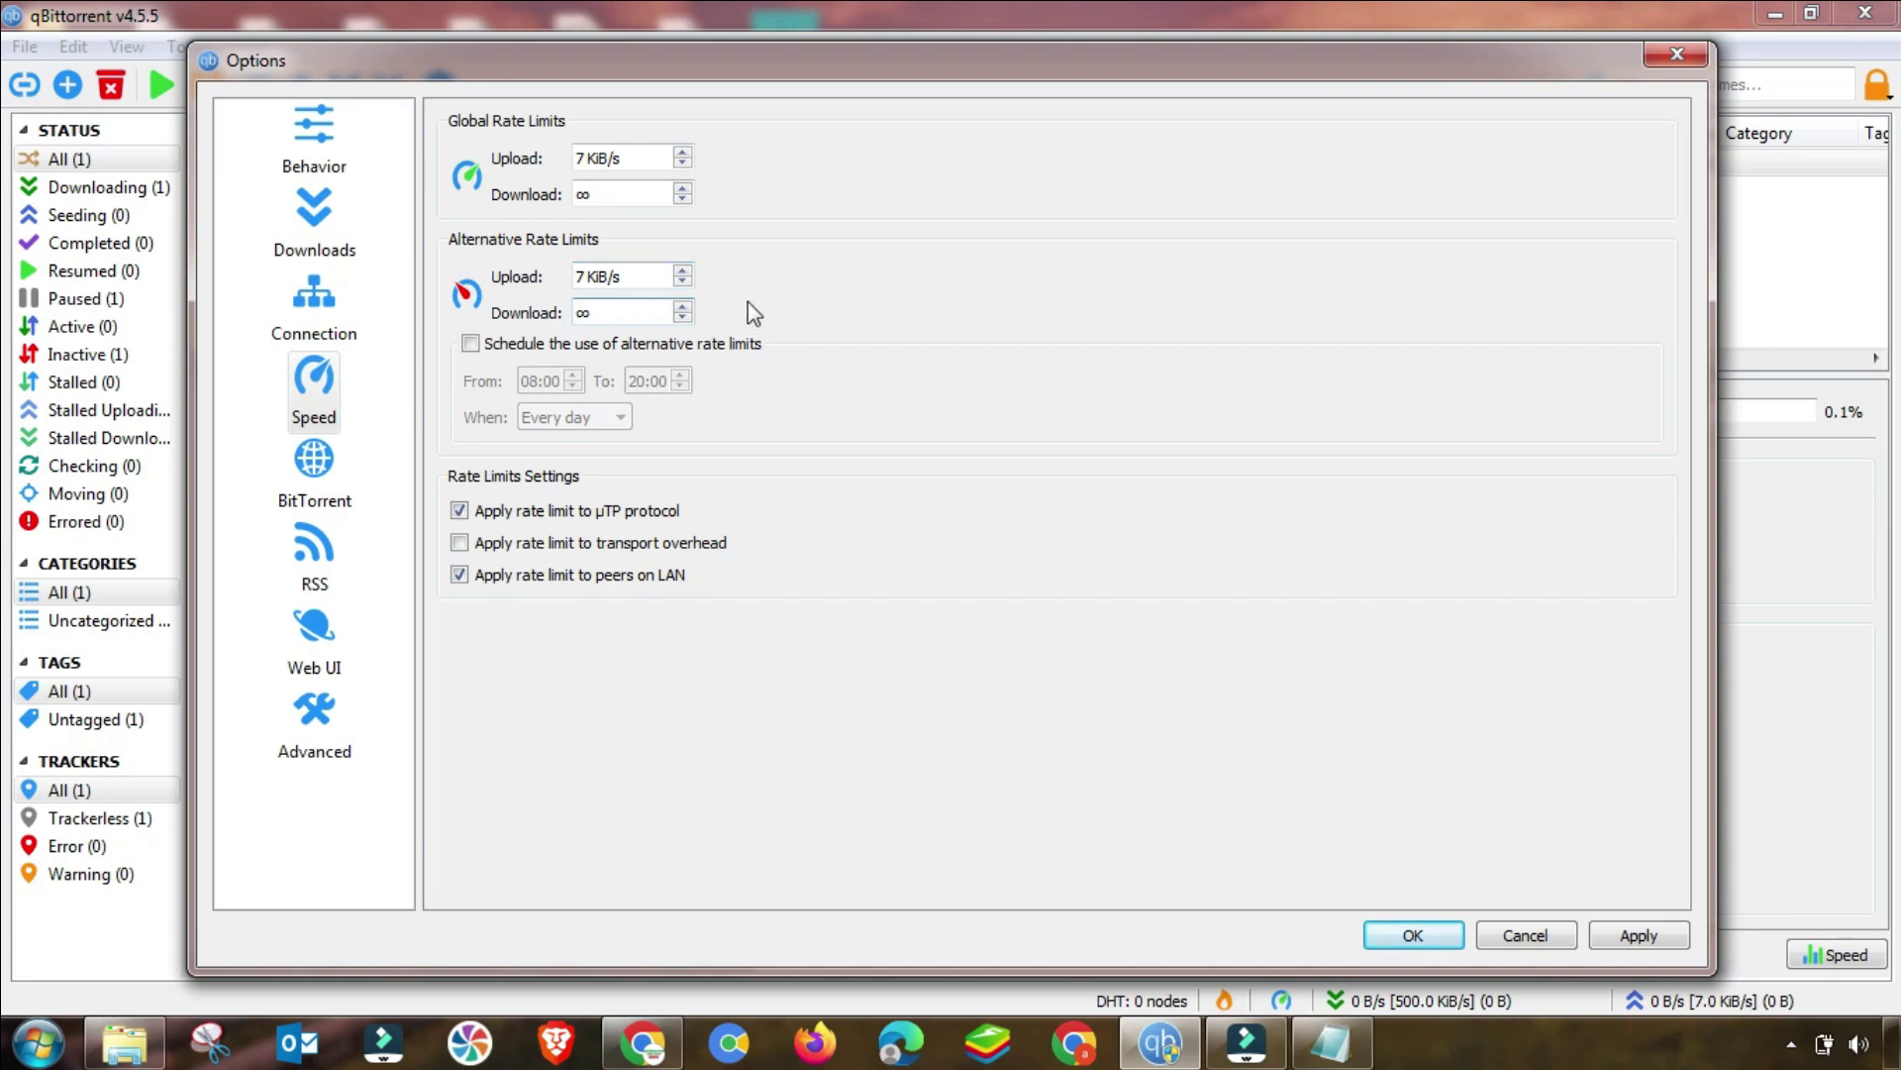
{"action": "left_click", "coordinate": [471, 344]}
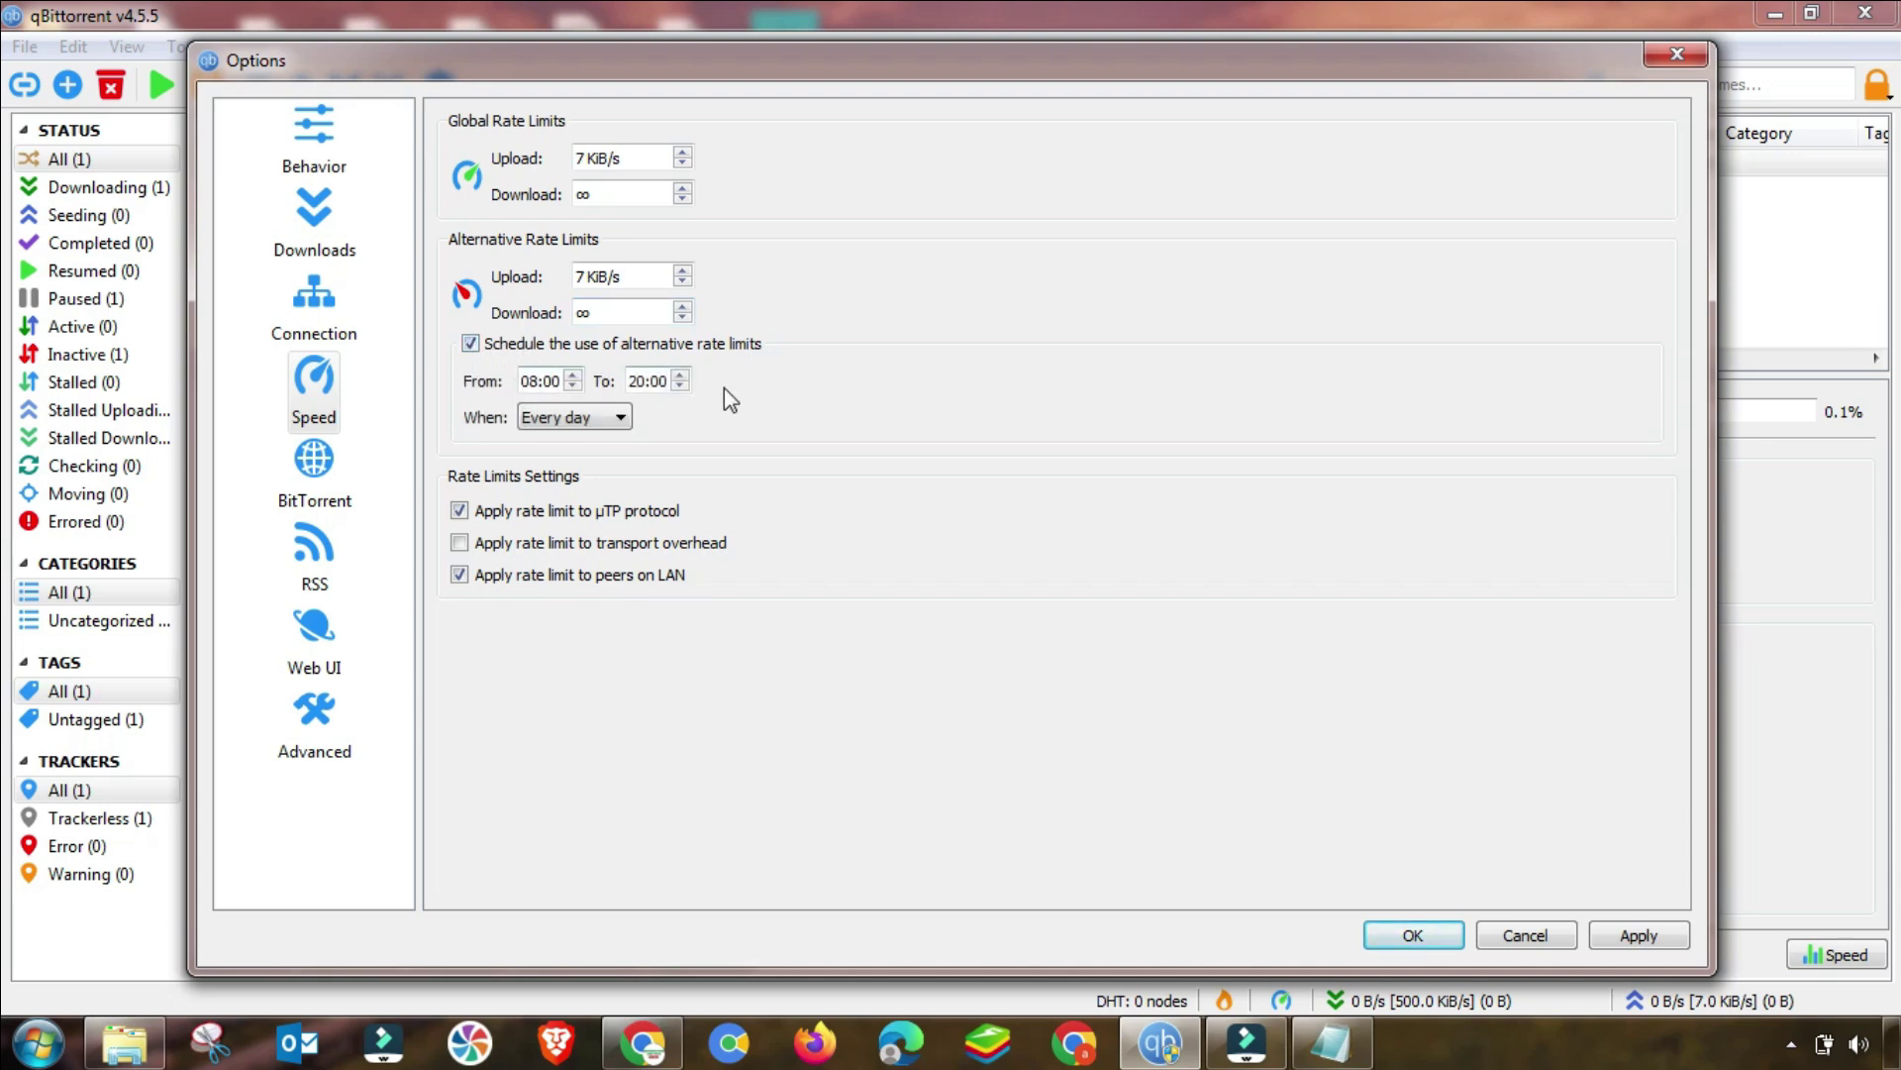
{"action": "left_click", "coordinate": [471, 345]}
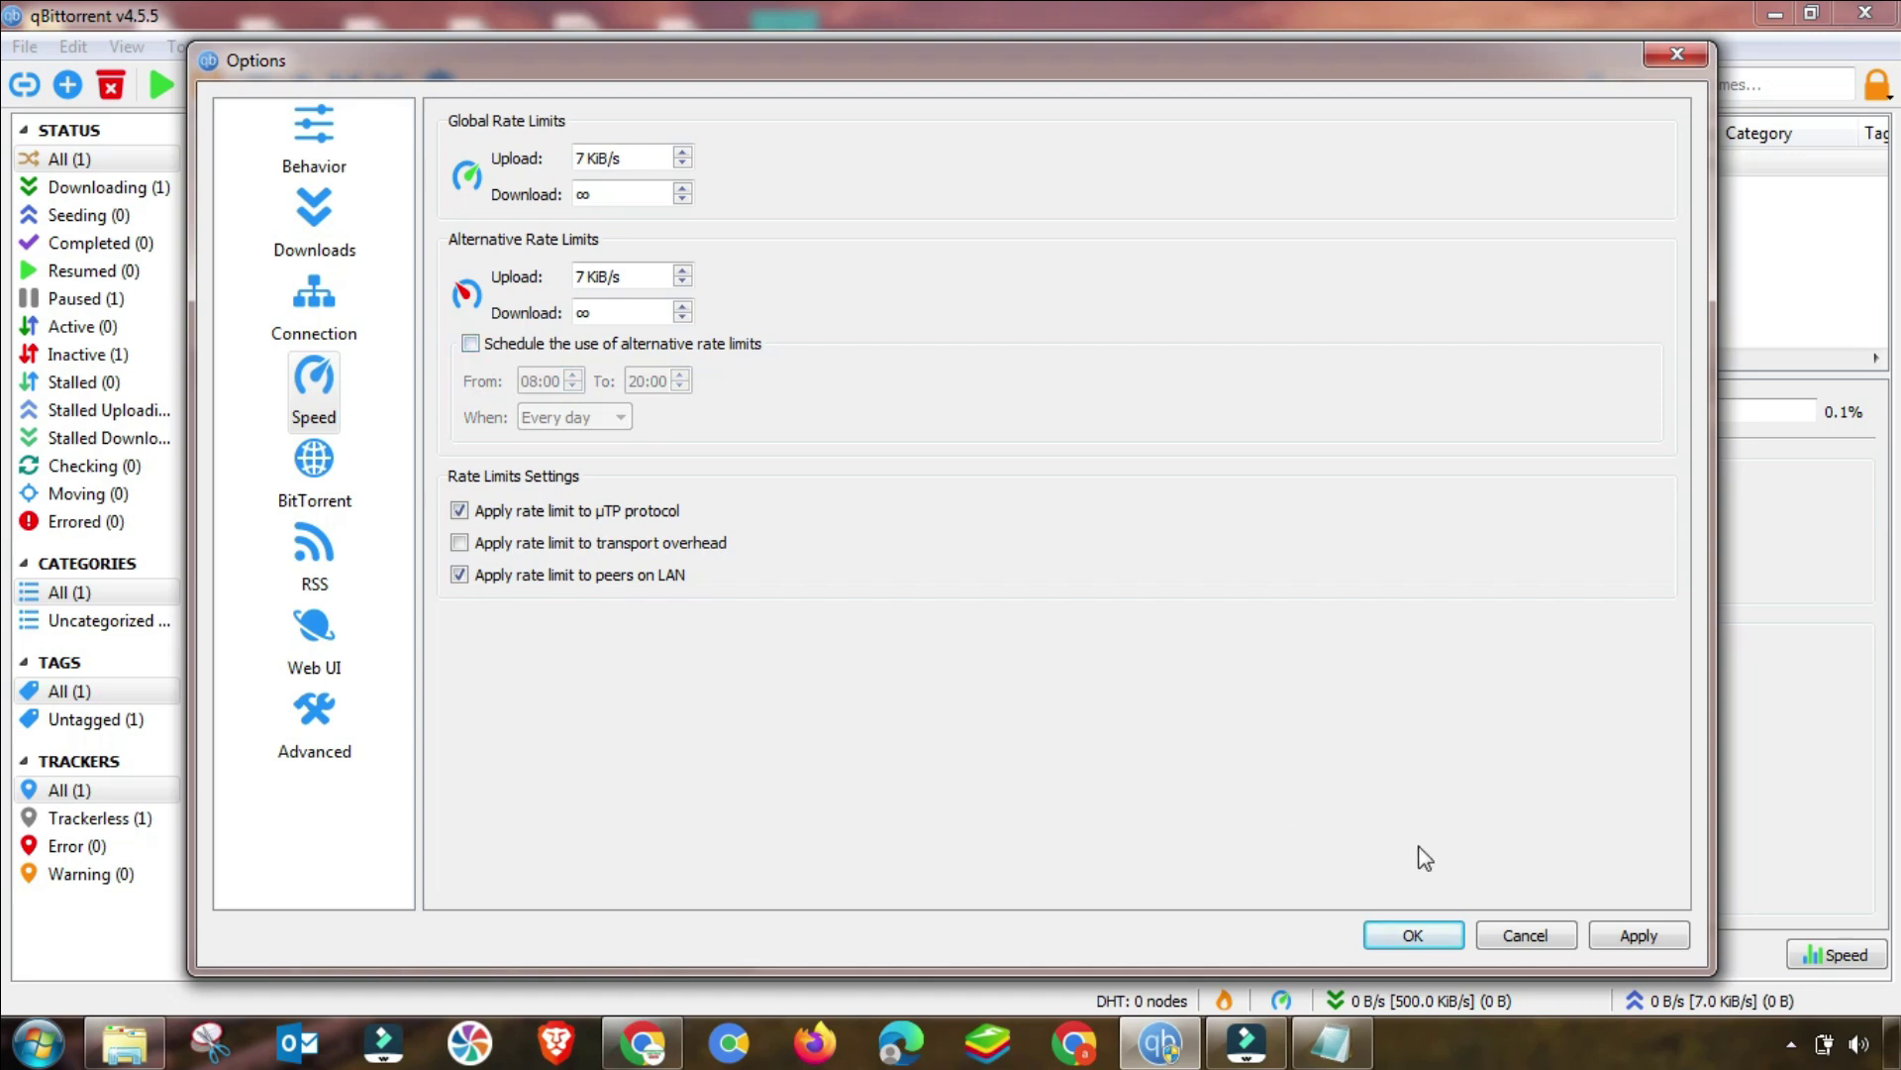
{"action": "left_click", "coordinate": [1636, 937]}
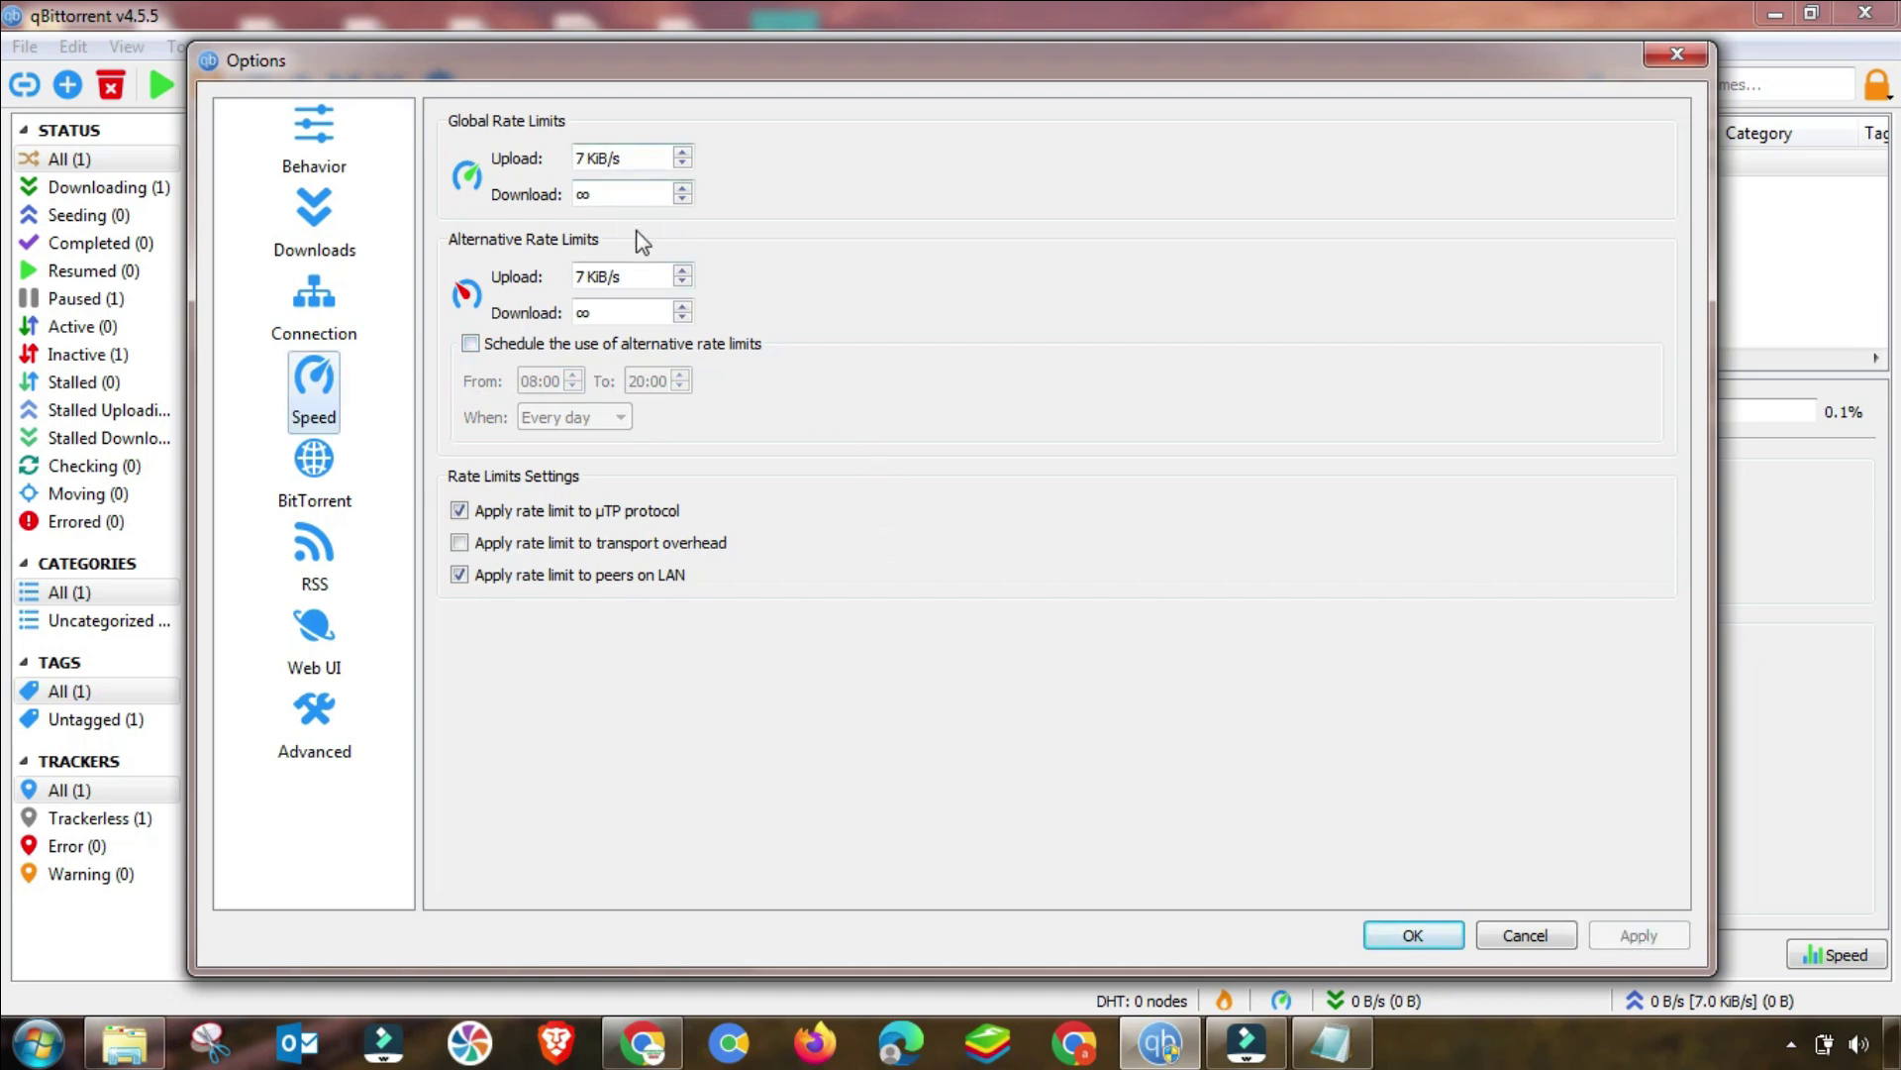
In the BitTorrent queueing options, set the maximum active downloads to 3, uploads to 2 and torrents to 4
{"action": "left_click", "coordinate": [315, 475]}
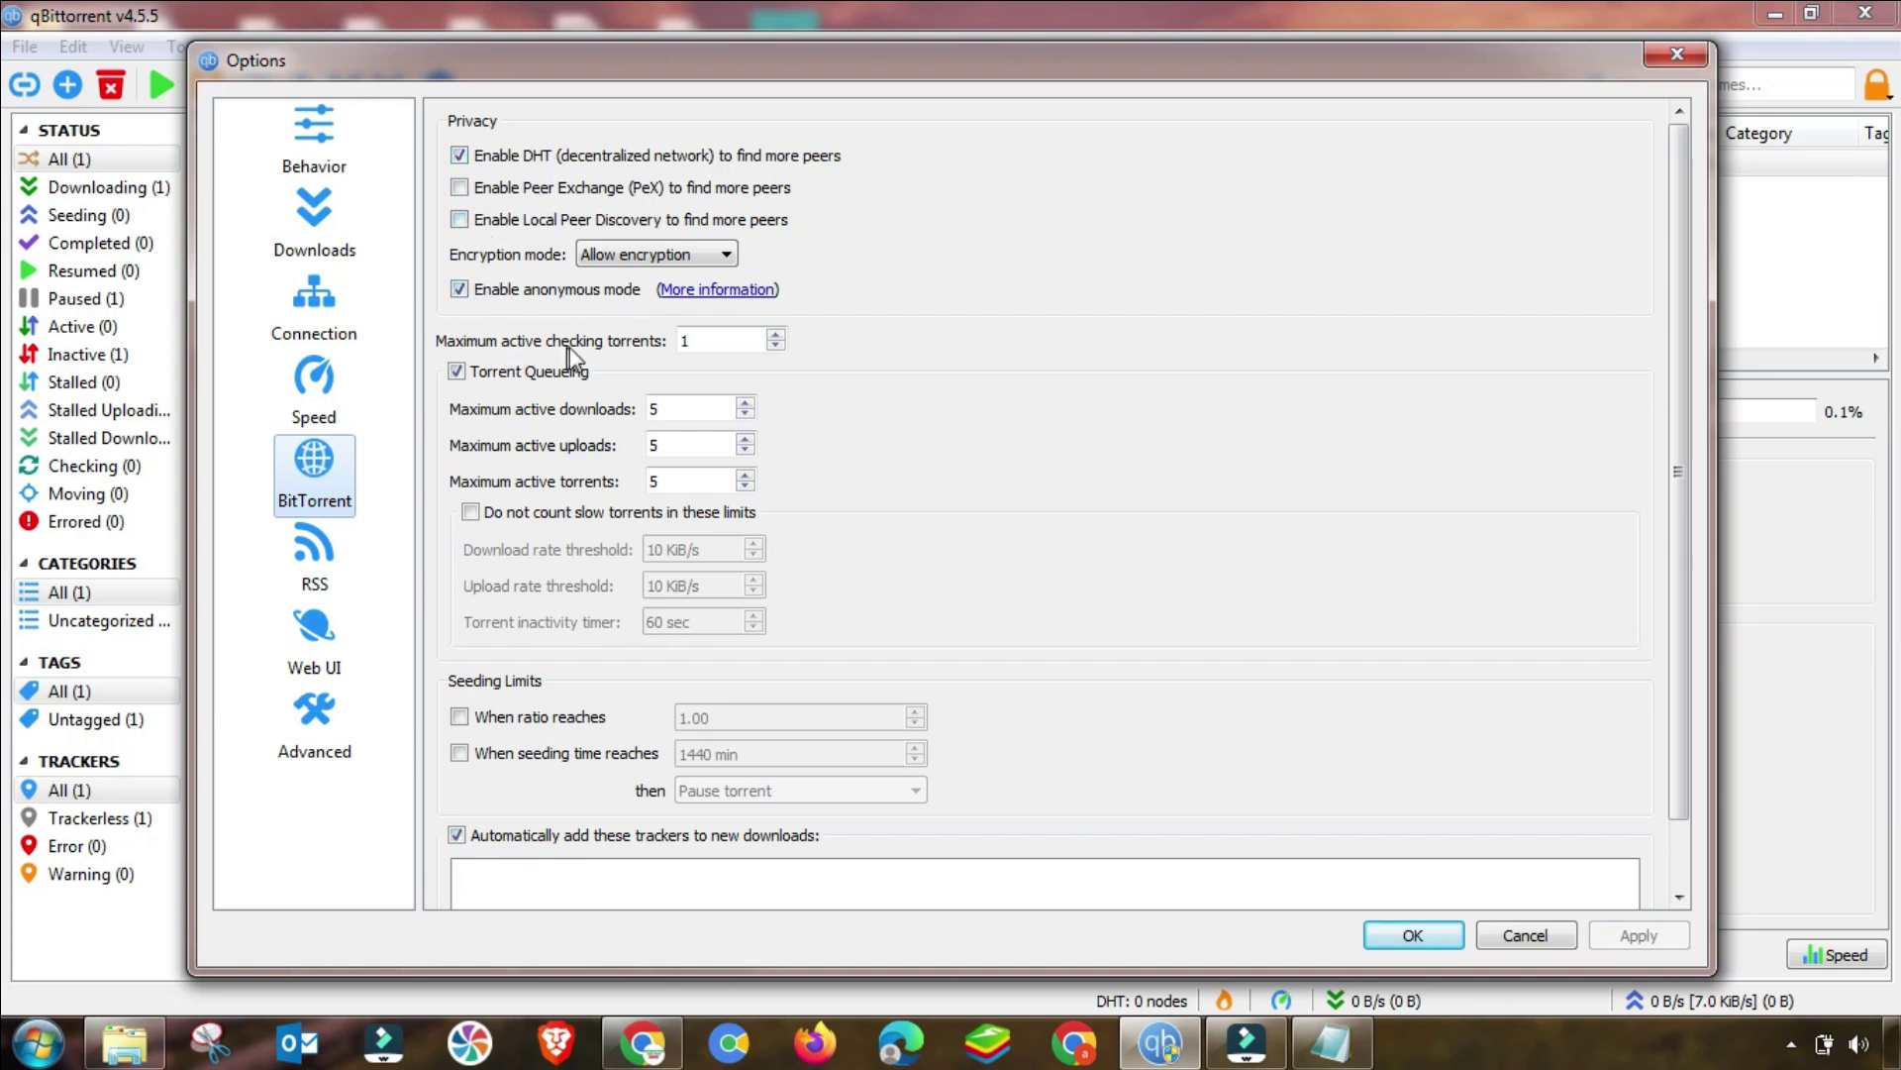
{"action": "left_click", "coordinate": [709, 343]}
{"action": "double_click", "coordinate": [722, 409]}
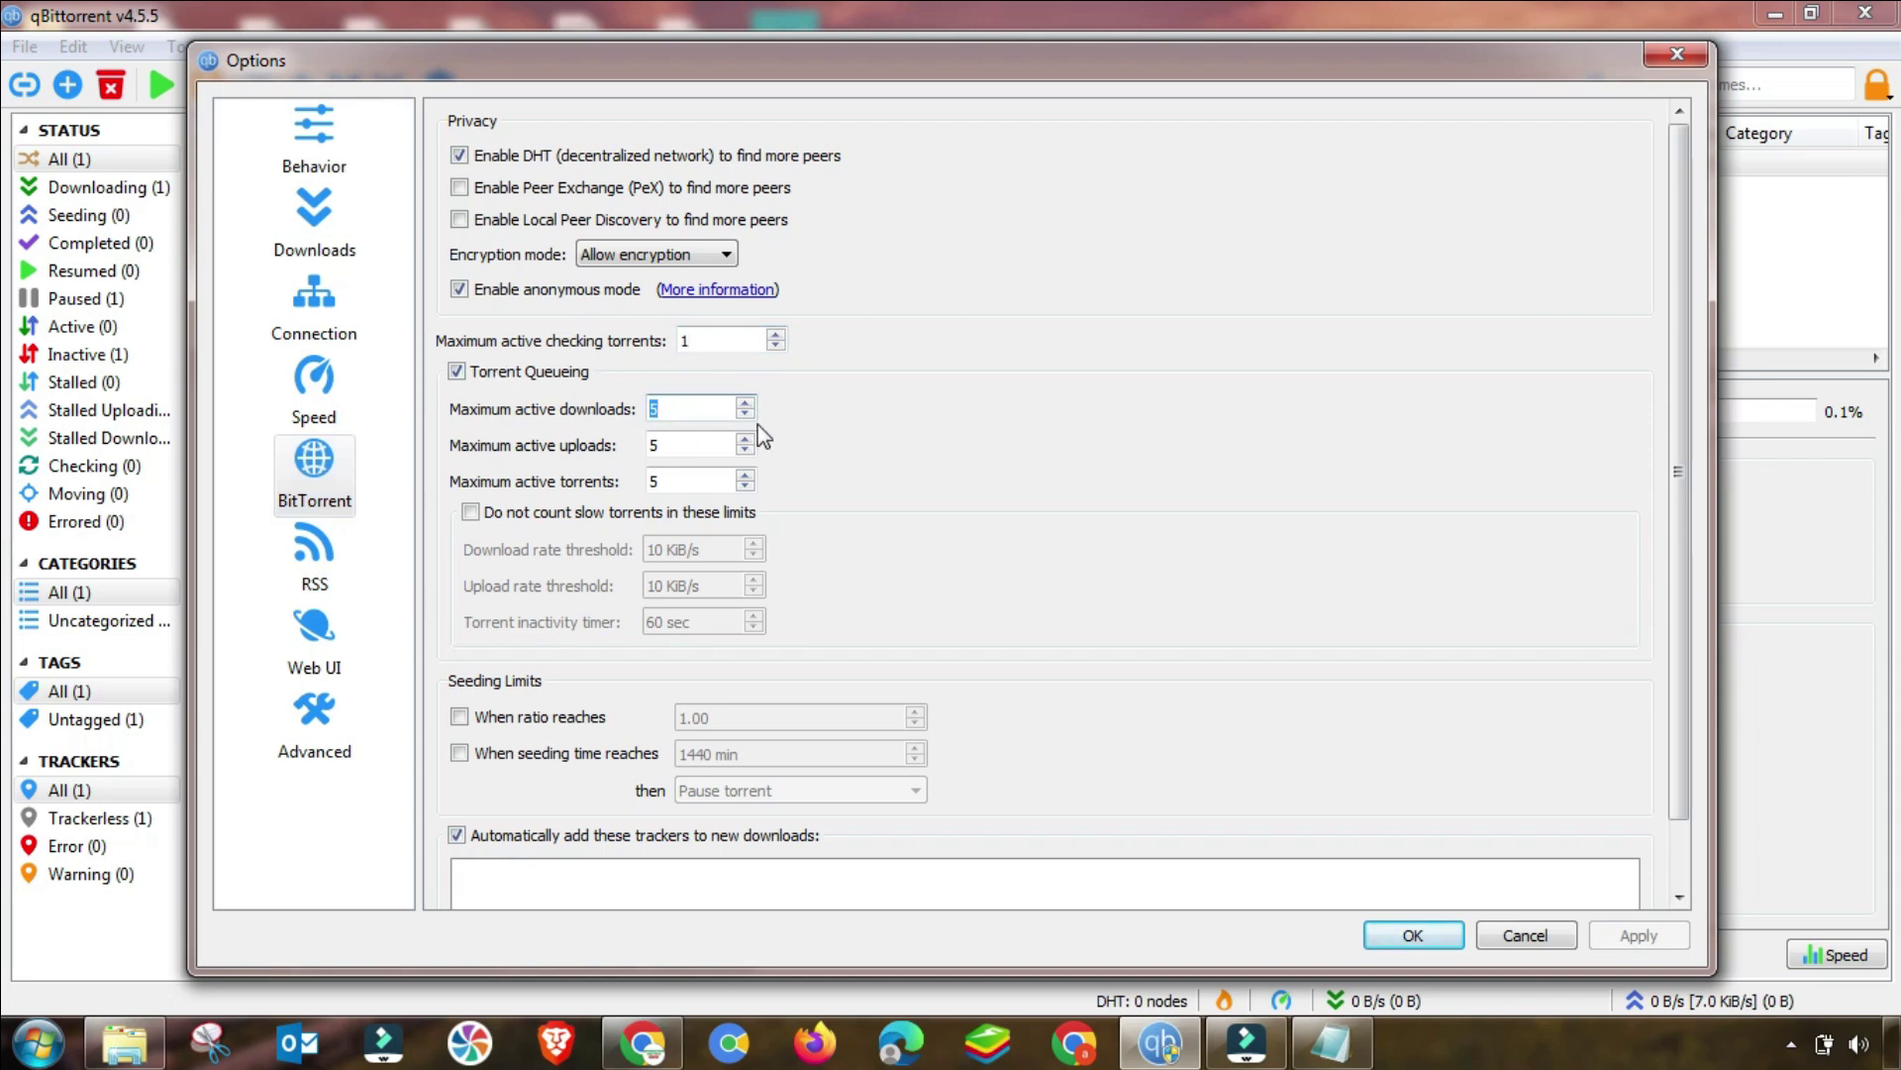
{"action": "type", "text": "3"}
{"action": "key", "text": "Tab"}
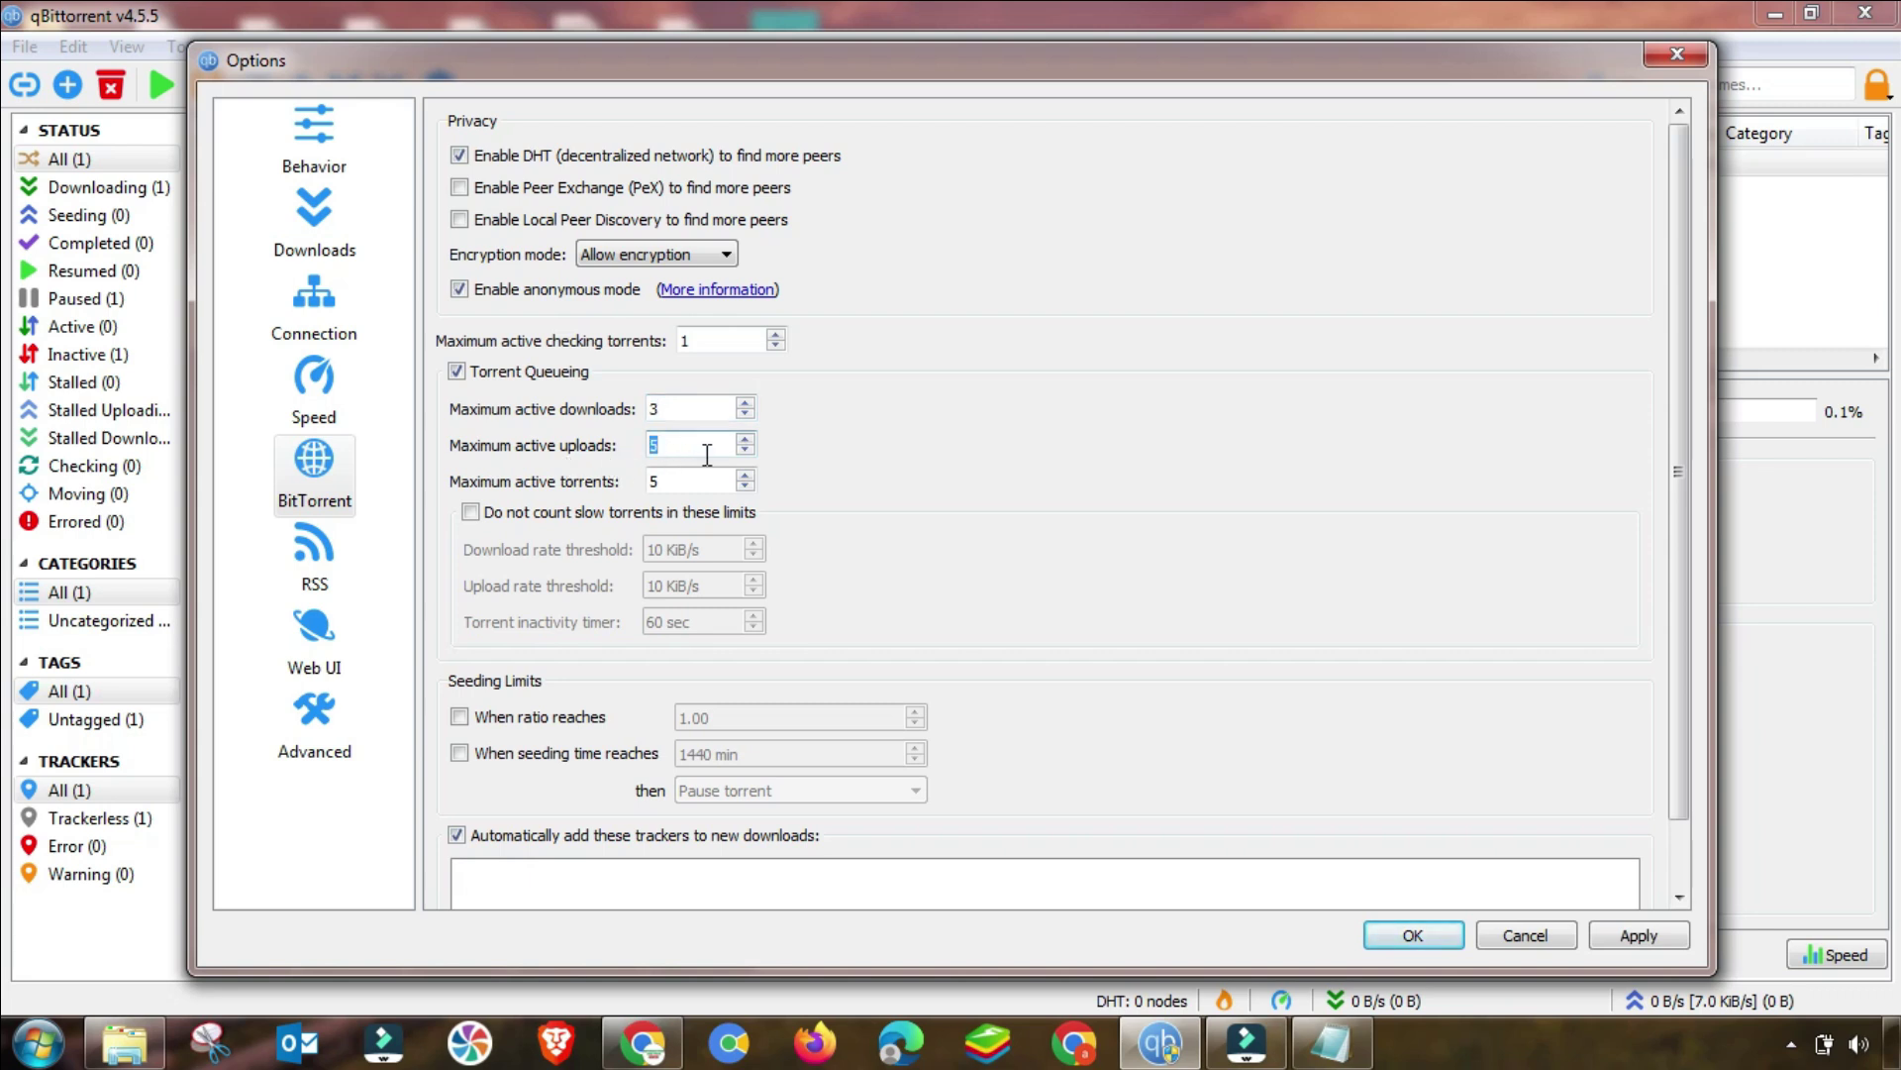
{"action": "type", "text": "2"}
{"action": "key", "text": "Tab"}
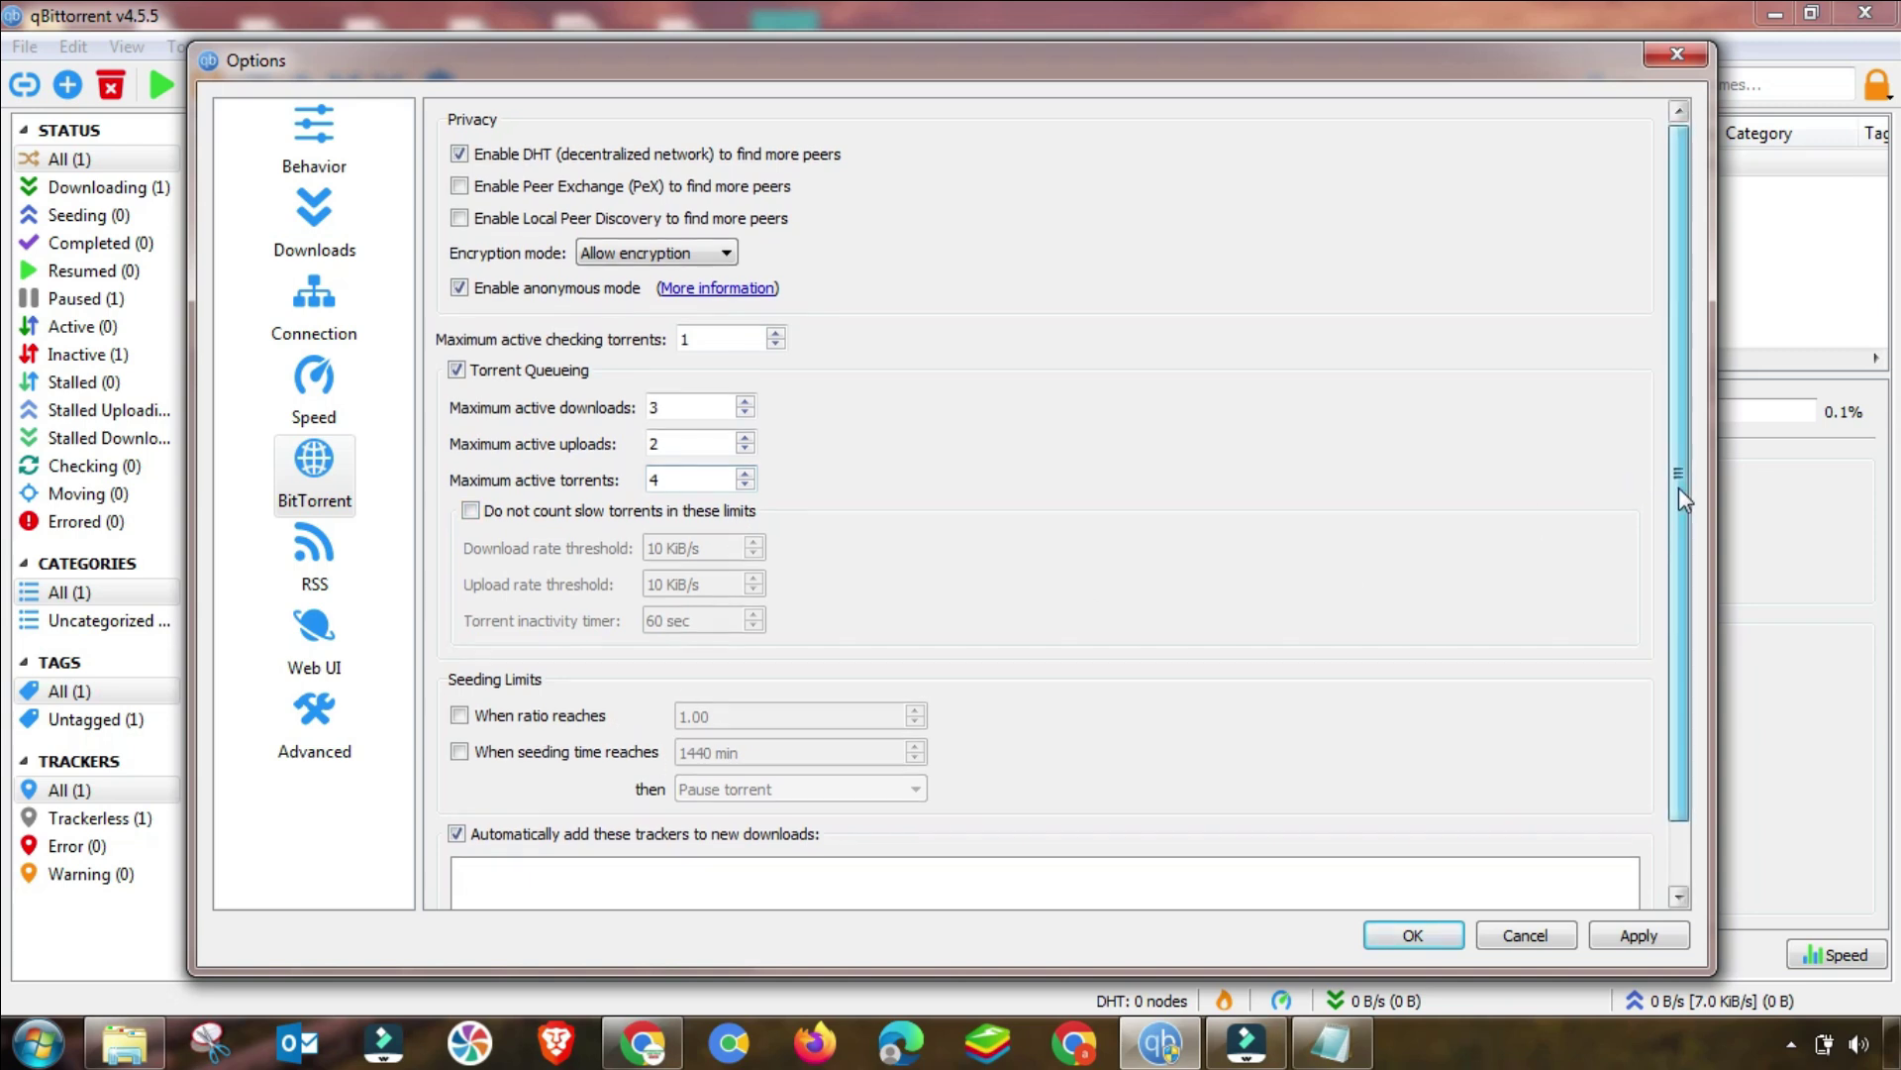
Switch to the New Tracker list in Notepad, copy all of its tracker URLs, and return to the BitTorrent options
{"action": "scroll", "coordinate": [1676, 487], "scroll_direction": "down", "scroll_amount": 2}
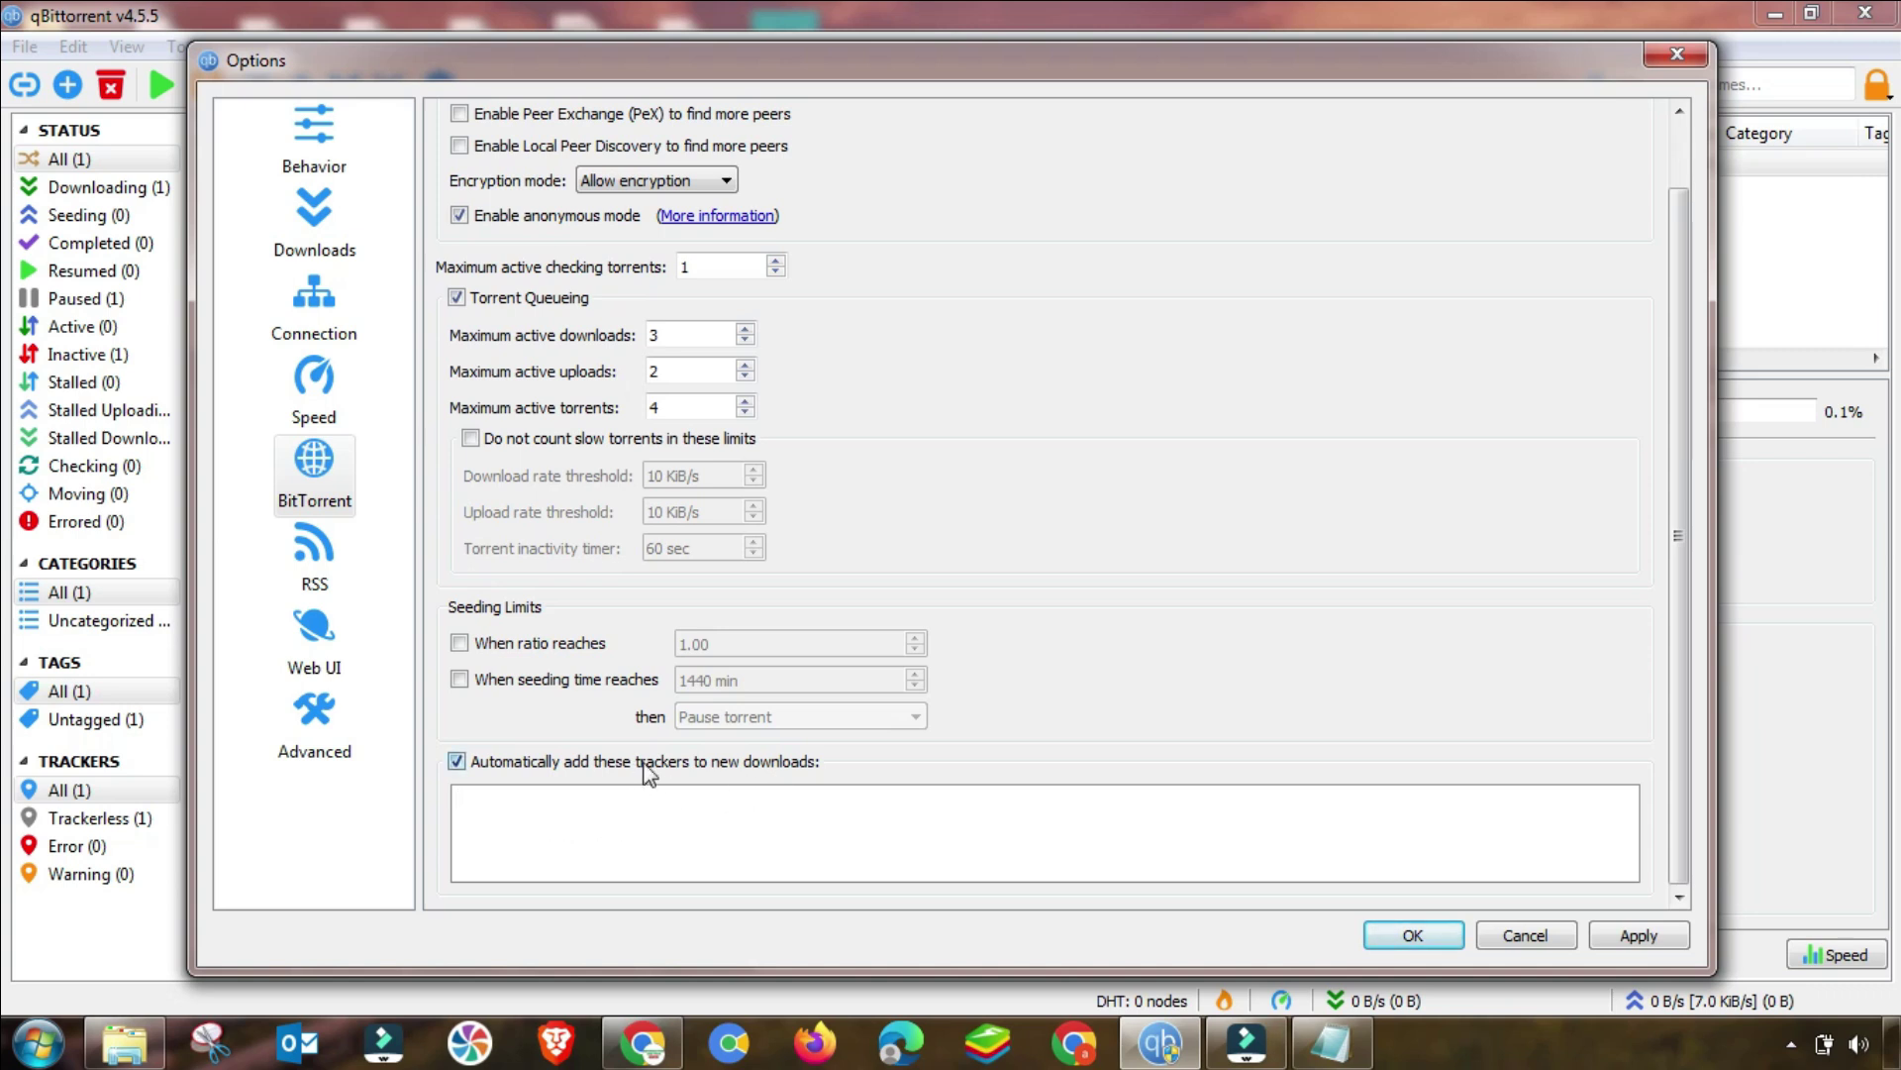
{"action": "left_click", "coordinate": [693, 763]}
{"action": "left_click", "coordinate": [1332, 1042]}
{"action": "left_click", "coordinate": [362, 512]}
{"action": "key", "text": "ctrl+a"}
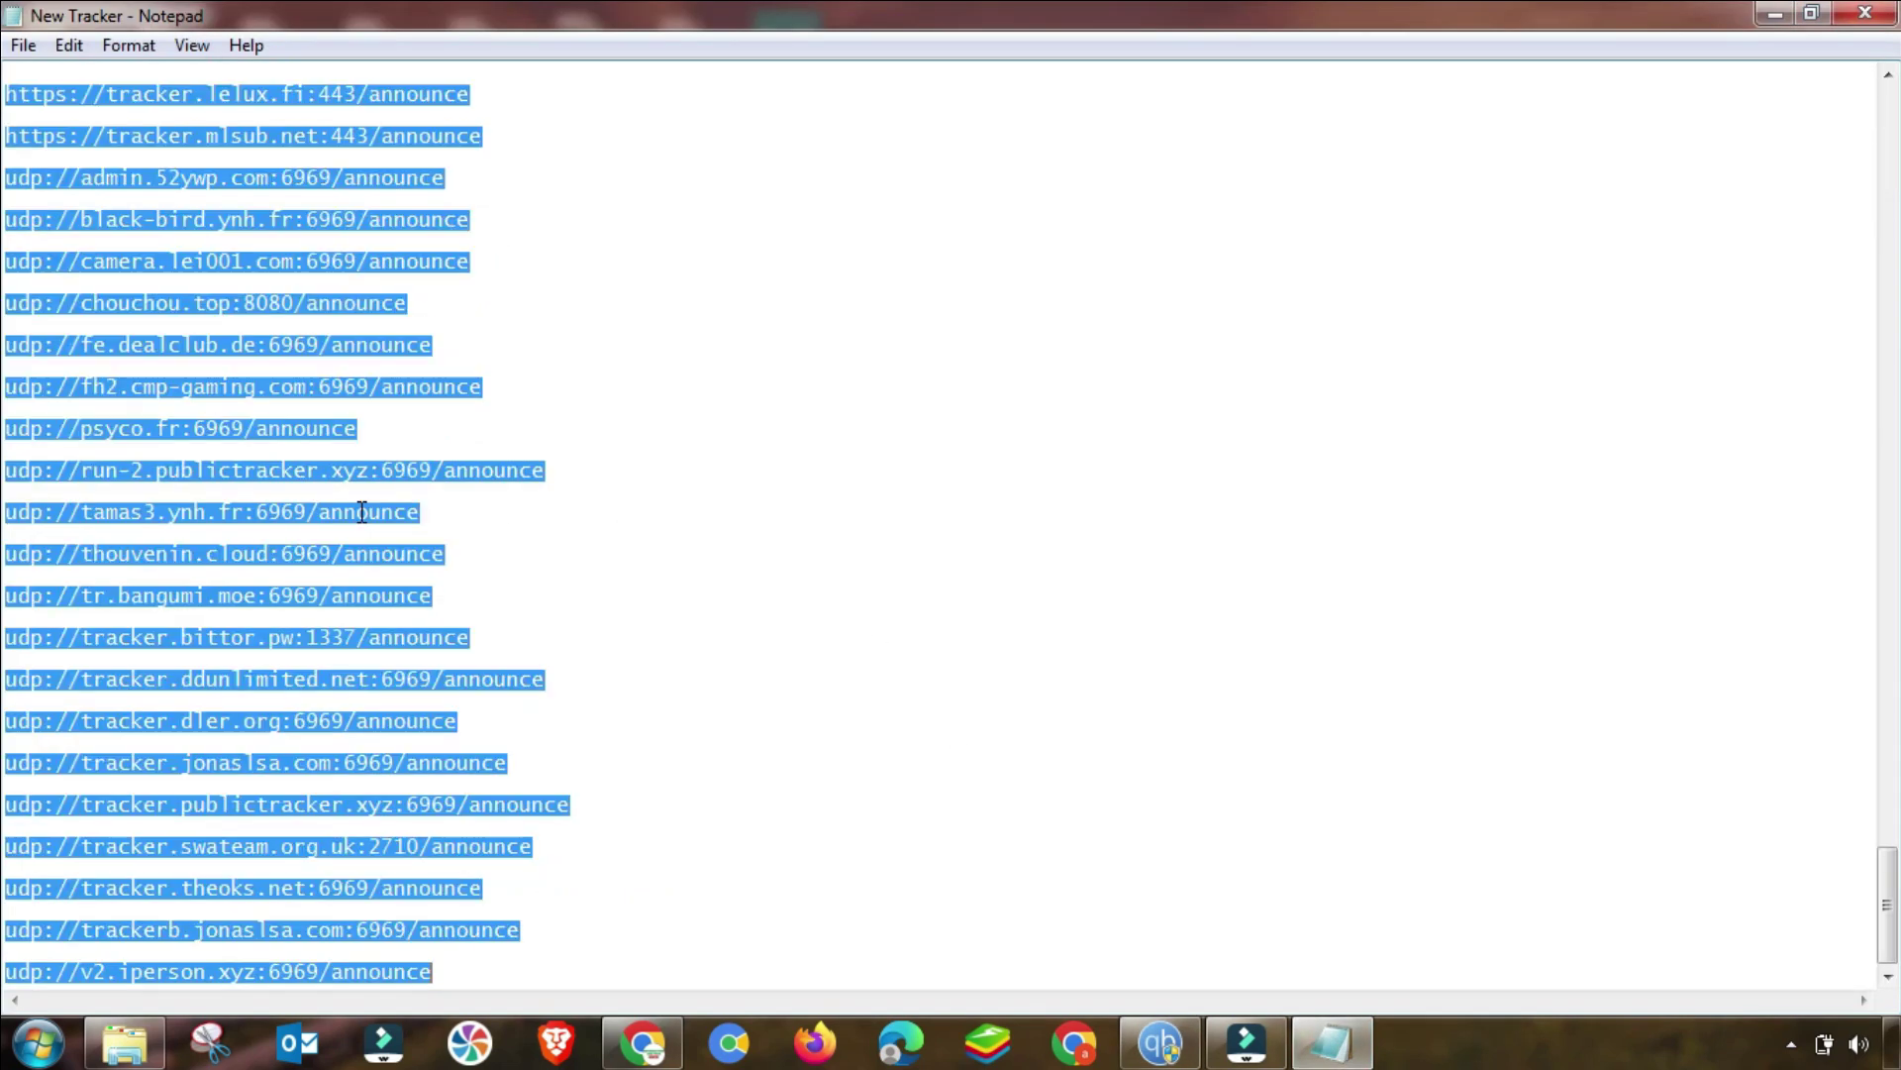
{"action": "left_click", "coordinate": [1775, 14]}
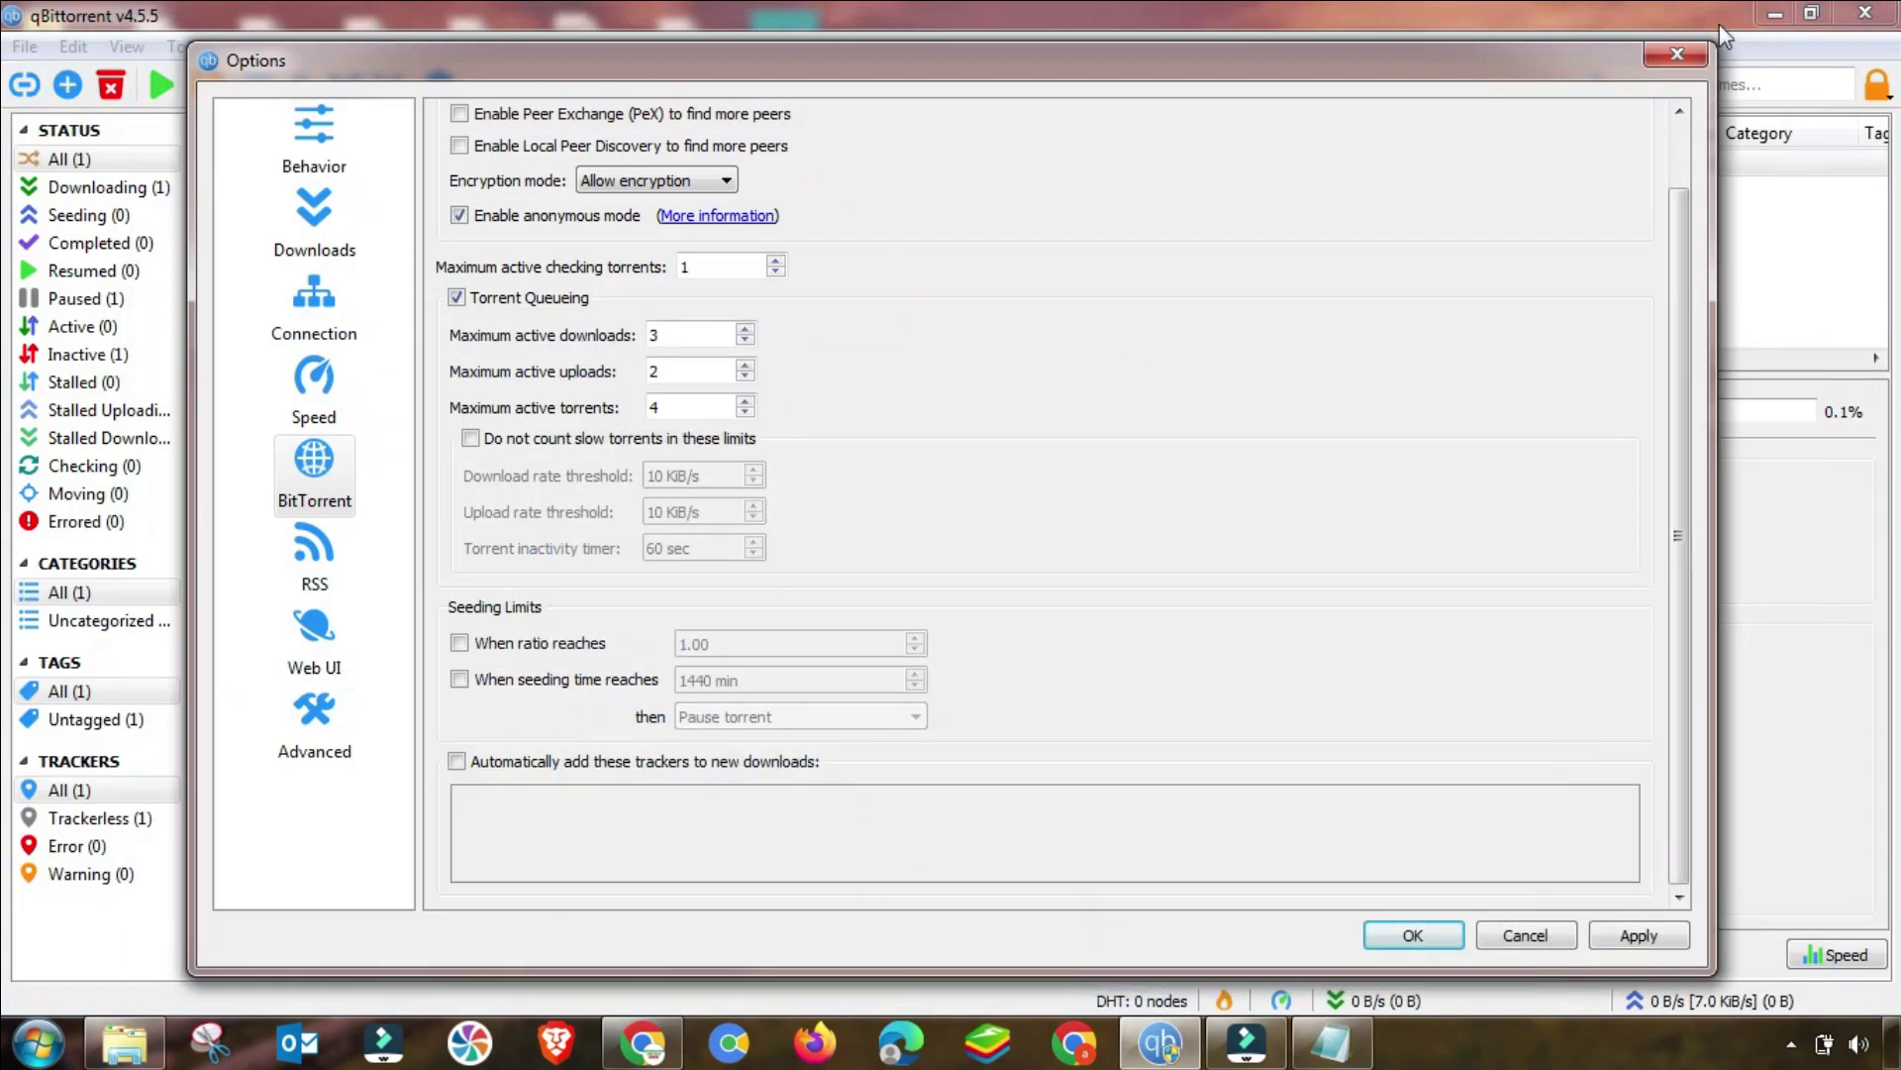
Enable automatically adding trackers to new downloads, paste the copied tracker list, and apply the settings
{"action": "left_click", "coordinate": [491, 756]}
{"action": "left_click", "coordinate": [487, 810]}
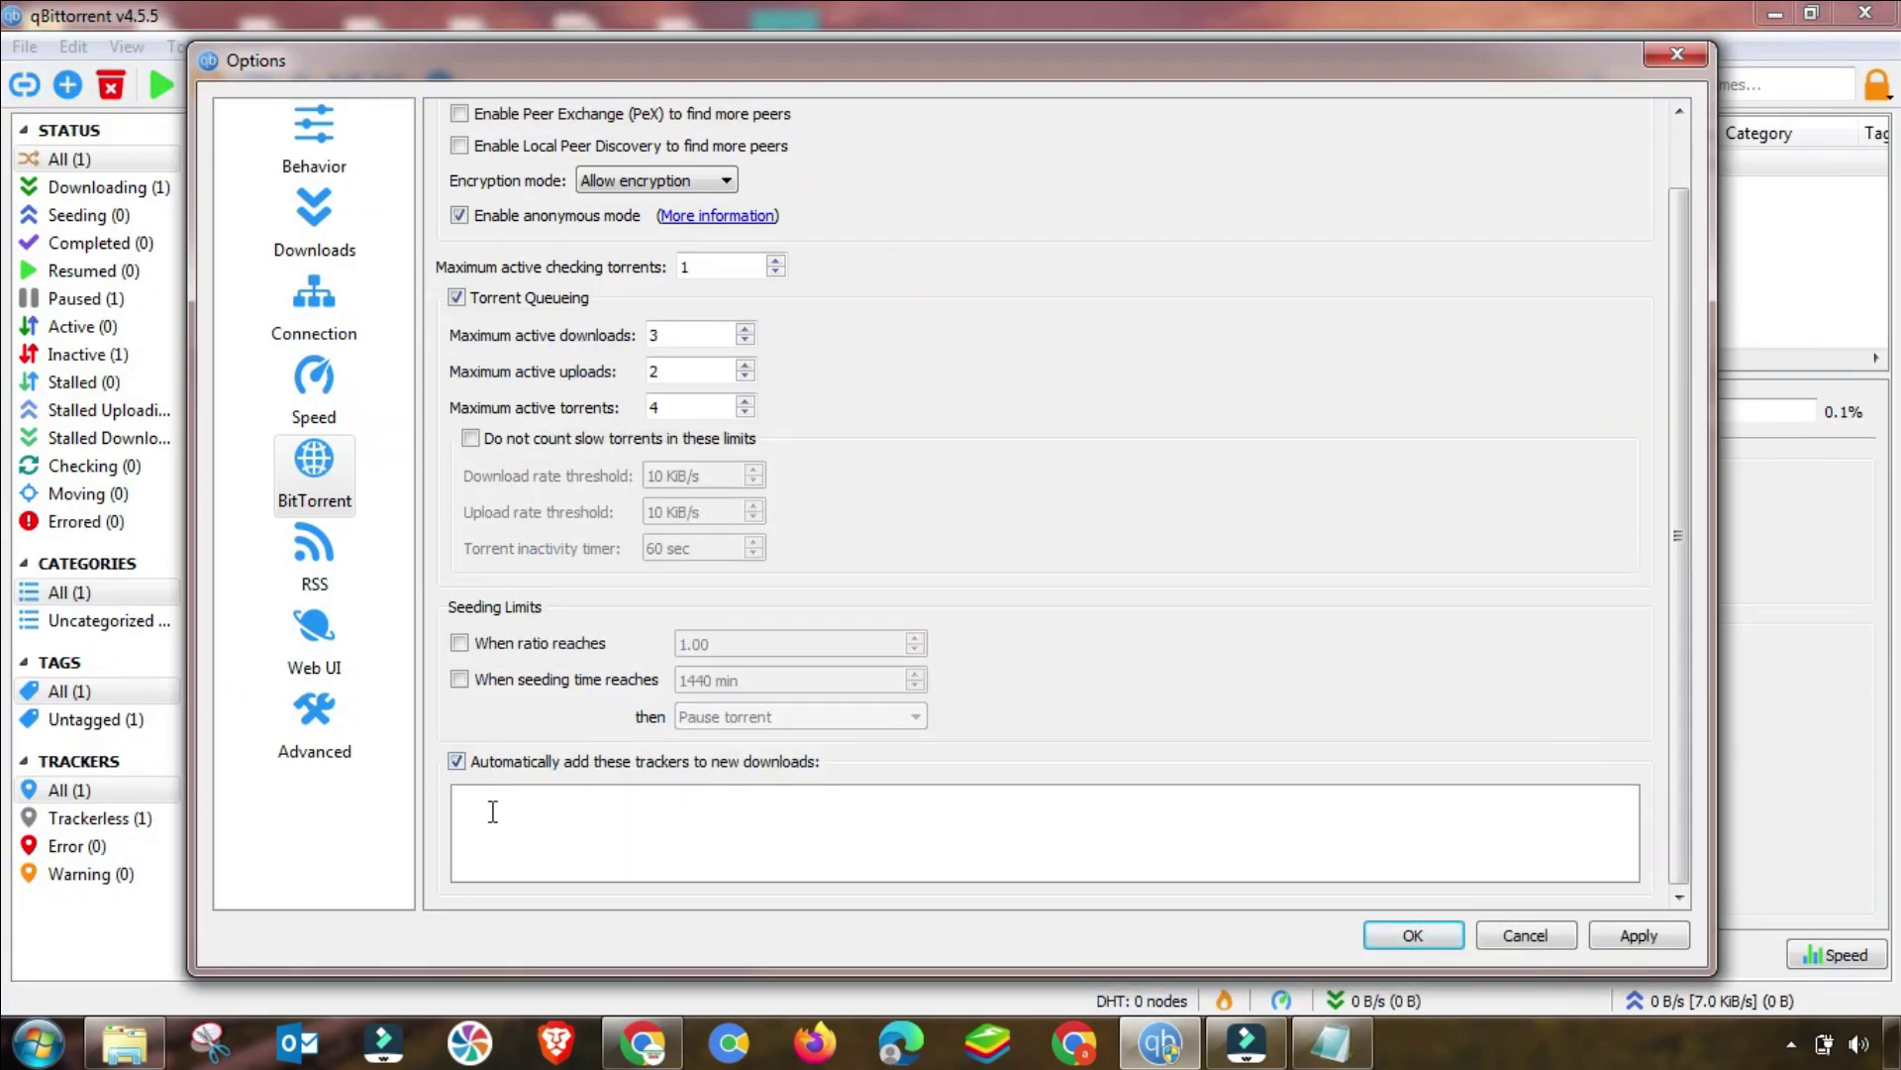
{"action": "key", "text": "ctrl+v"}
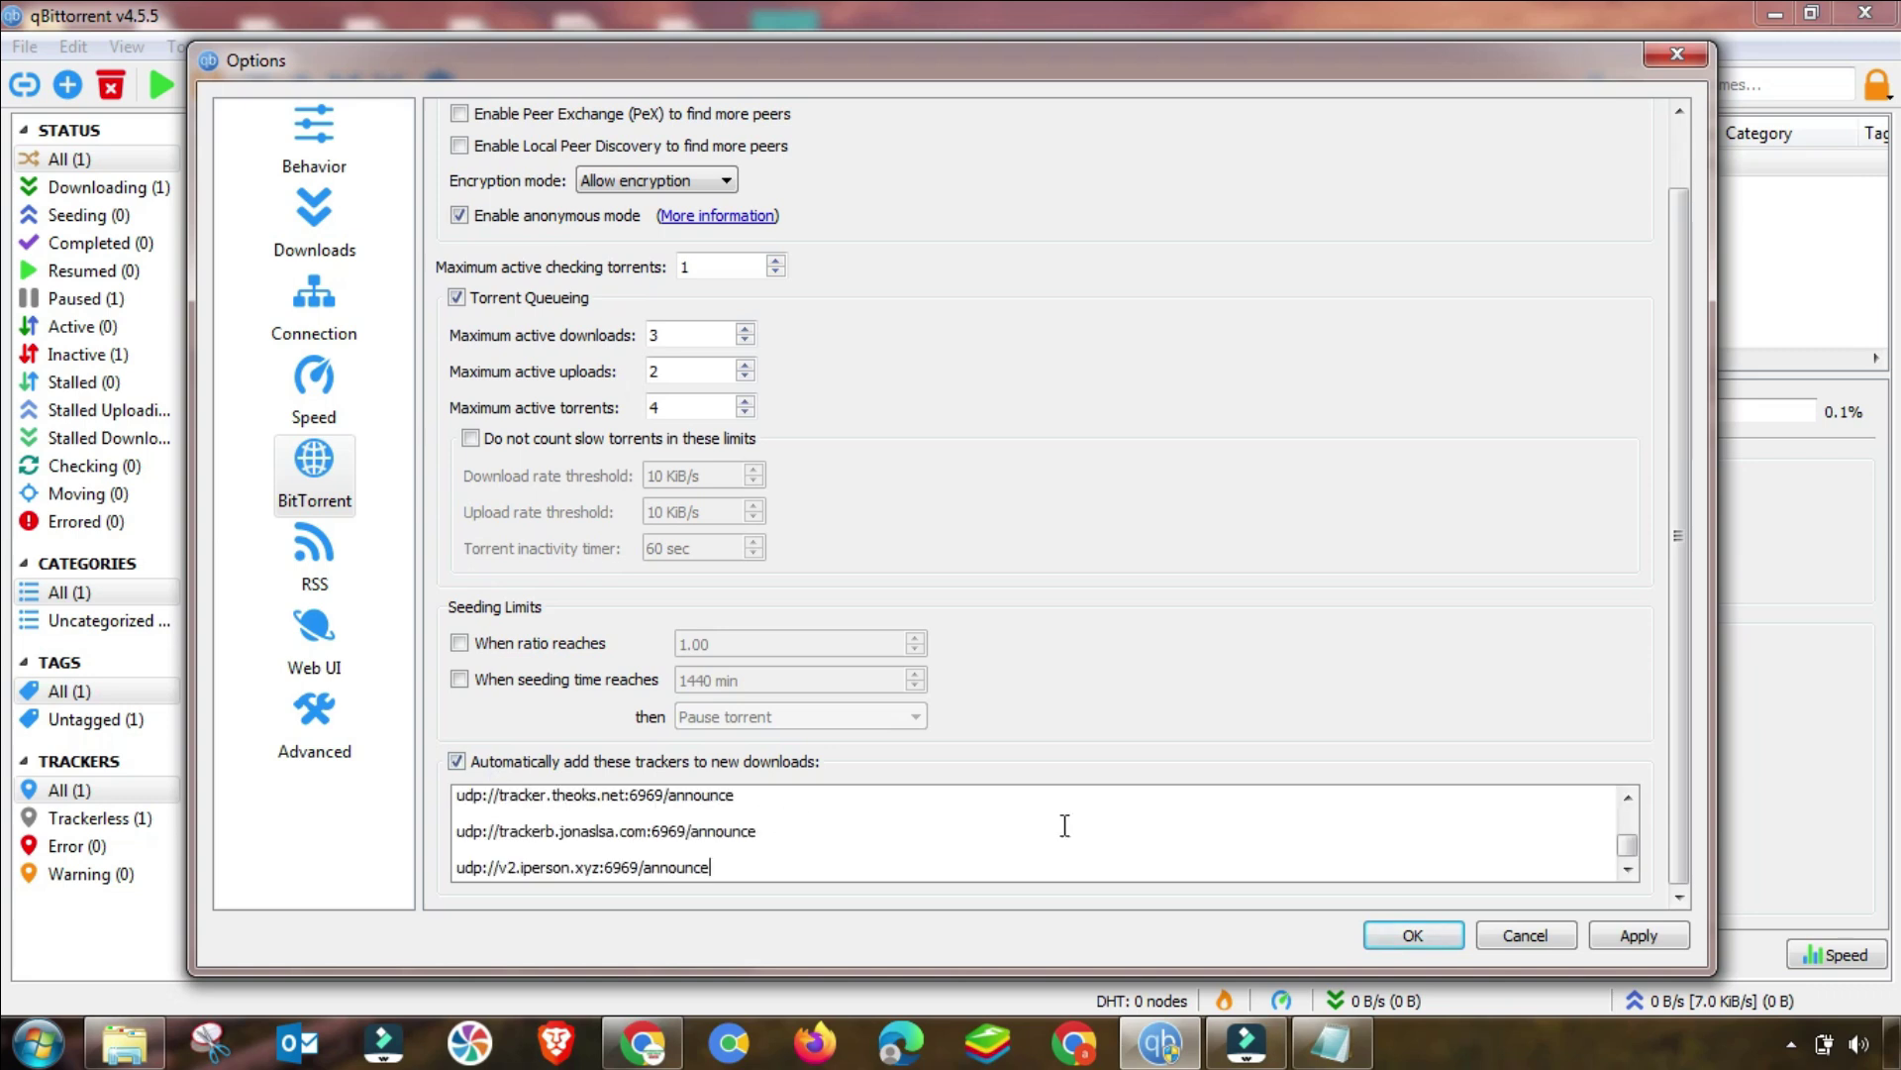
{"action": "left_click_drag", "start_coordinate": [1626, 843], "coordinate": [1624, 901]}
{"action": "left_click", "coordinate": [1625, 931]}
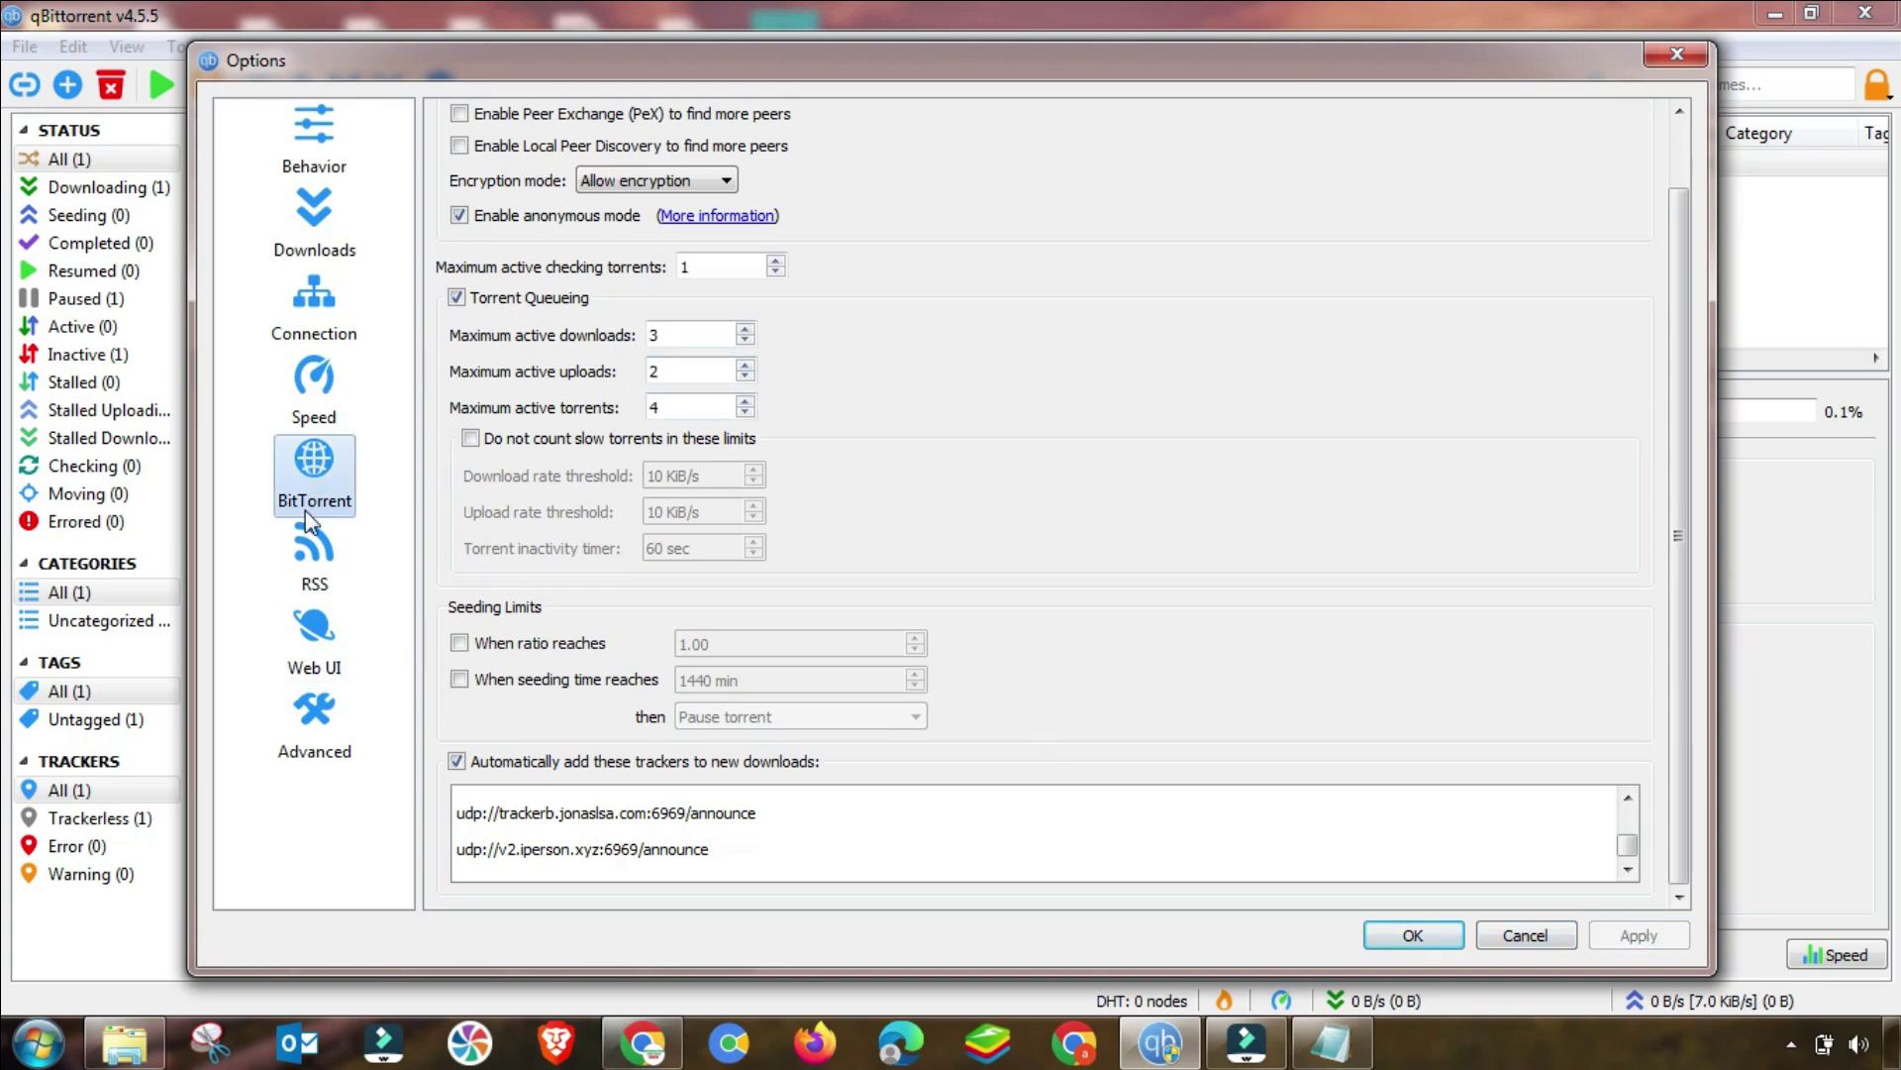
In the RSS options, enable fetching feeds with an 18 min refresh interval, enable downloading REPACK/PROPER episodes, and apply
{"action": "left_click", "coordinate": [309, 553]}
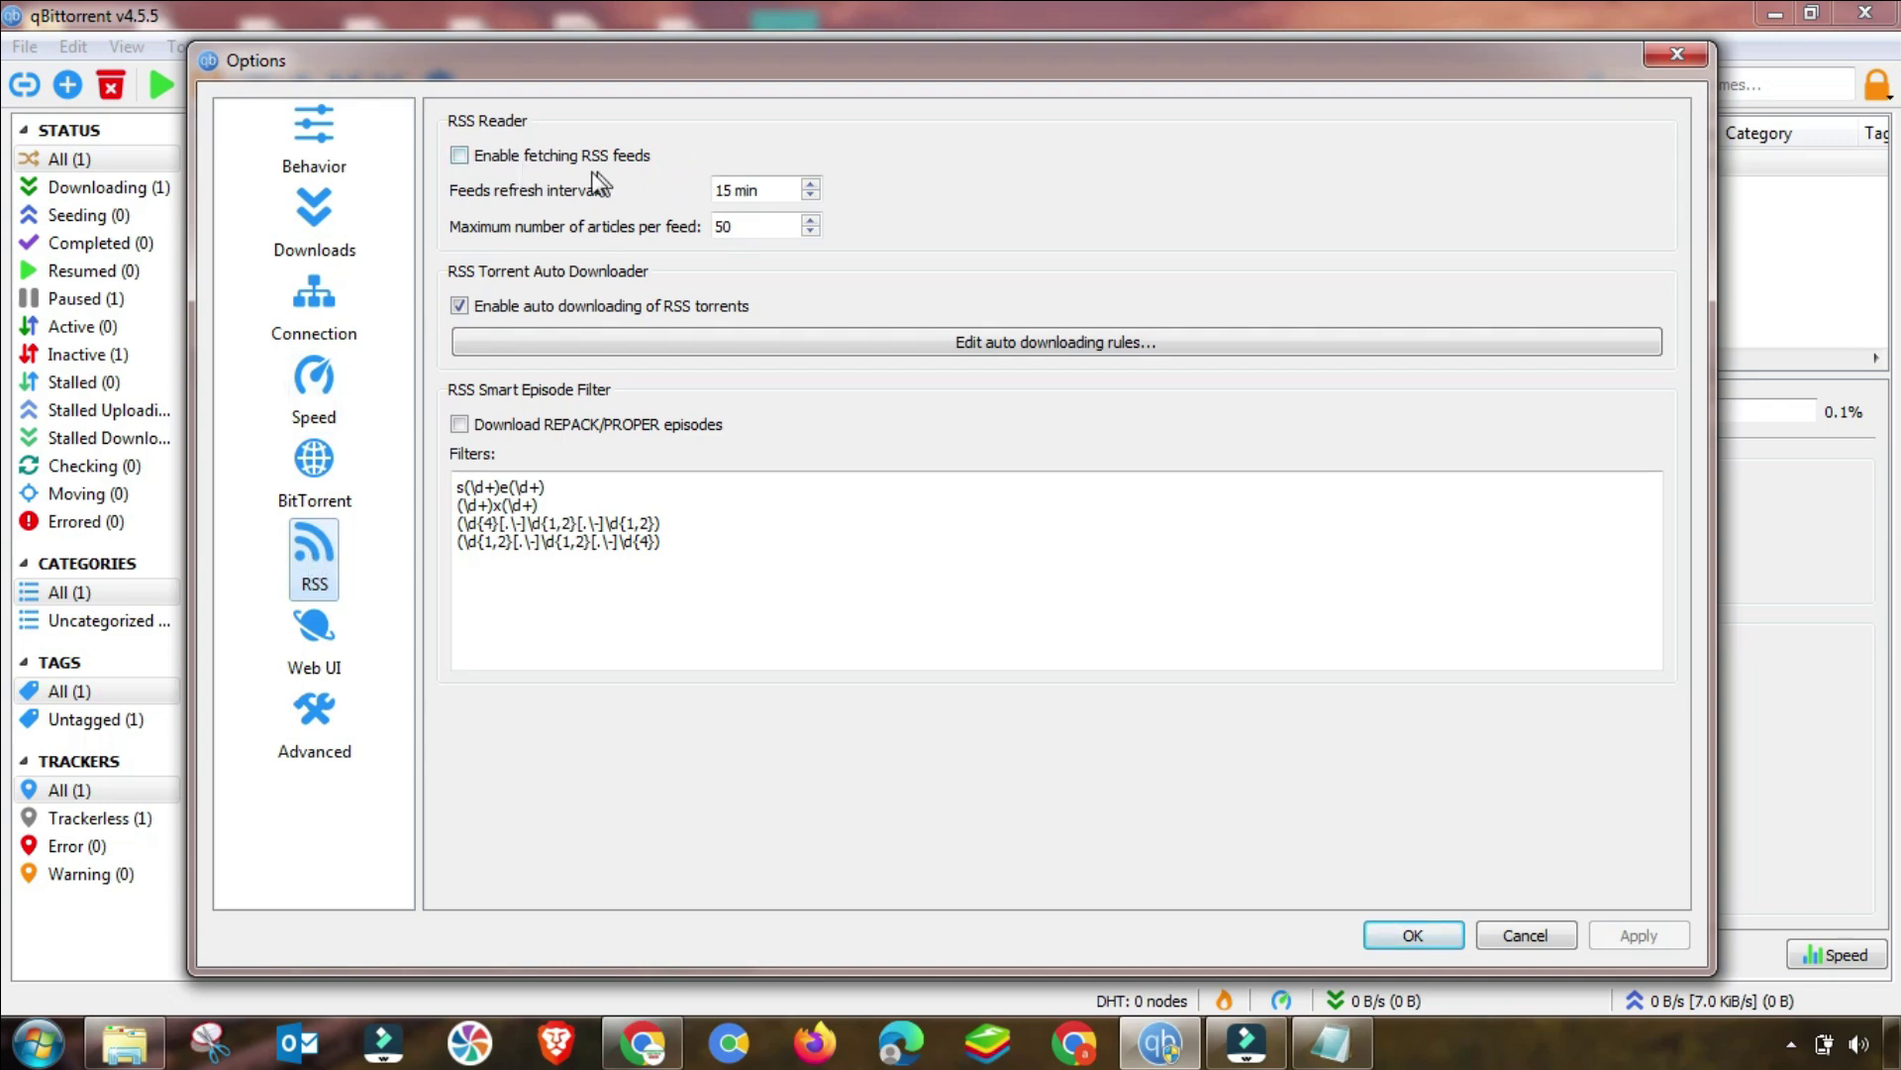
{"action": "left_click", "coordinate": [459, 157]}
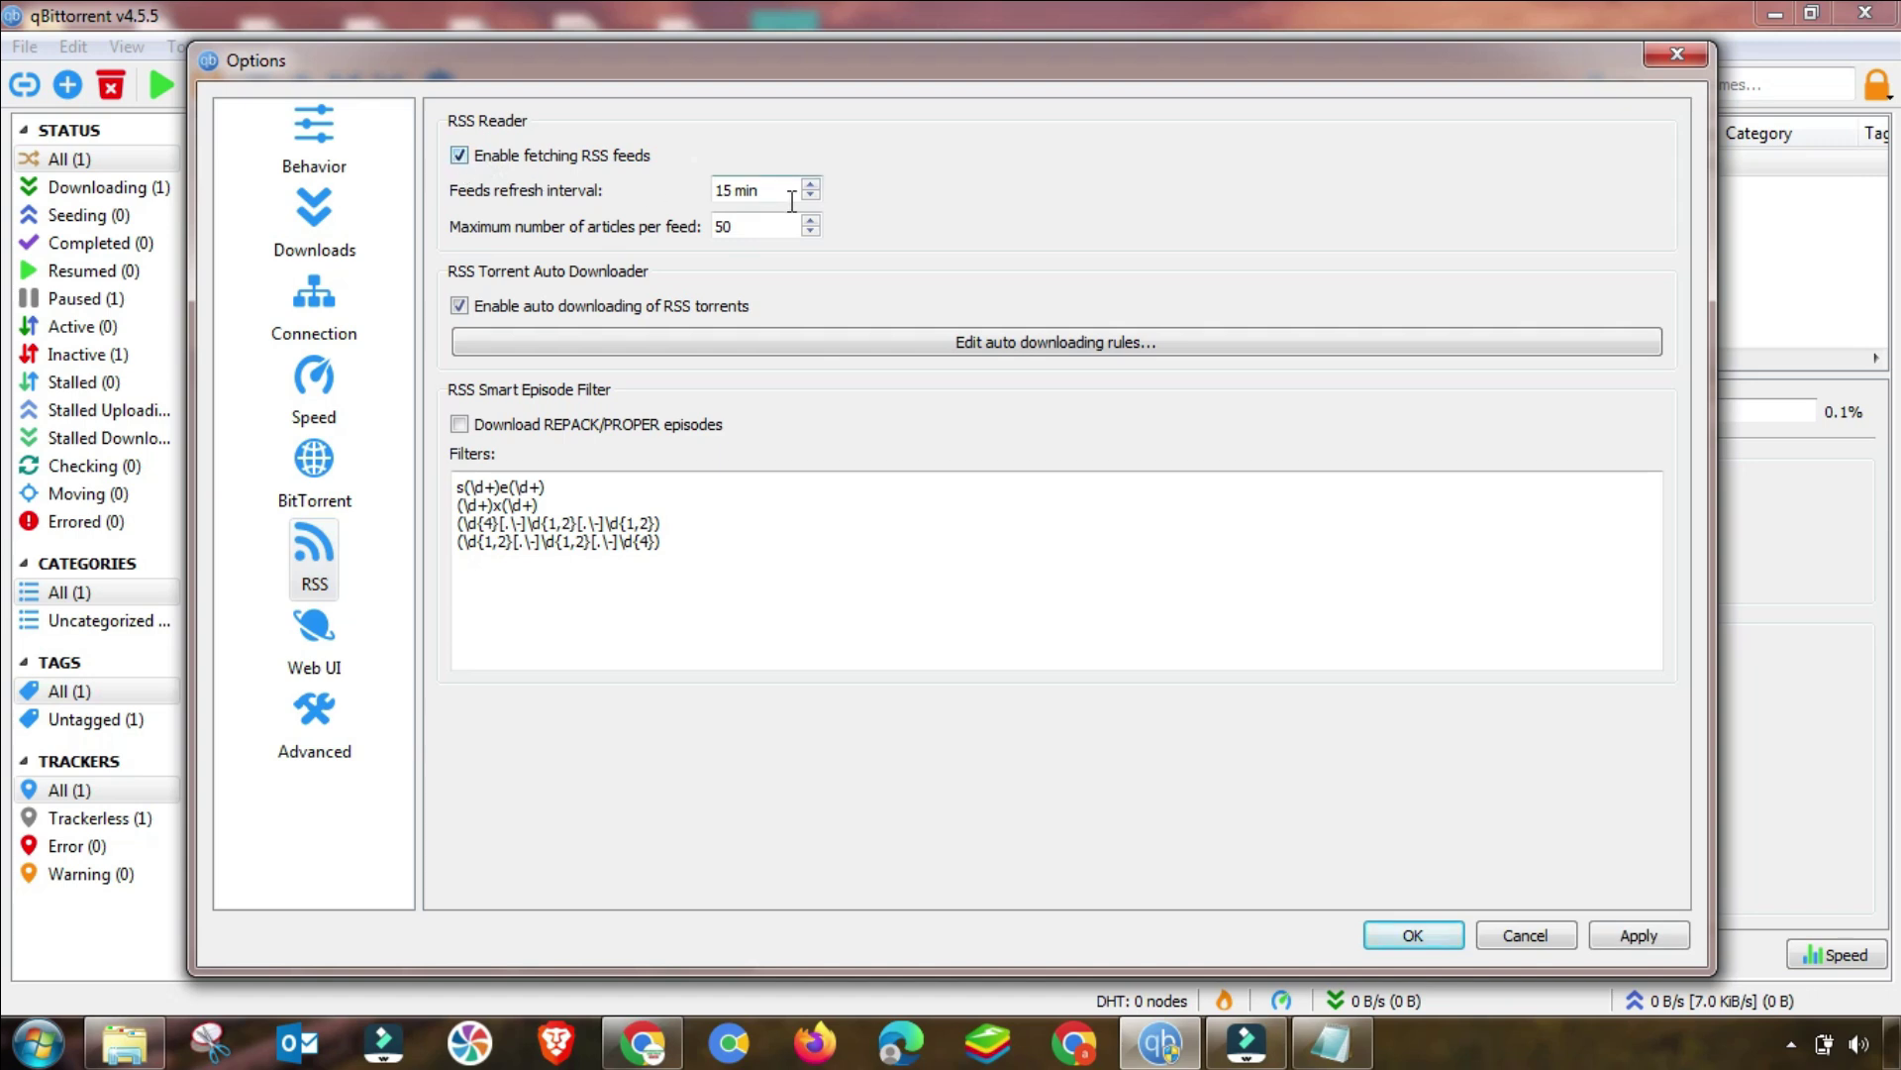
{"action": "left_click_drag", "start_coordinate": [734, 190], "coordinate": [698, 193]}
{"action": "type", "text": "18"}
{"action": "left_click", "coordinate": [460, 426]}
{"action": "left_click", "coordinate": [1636, 937]}
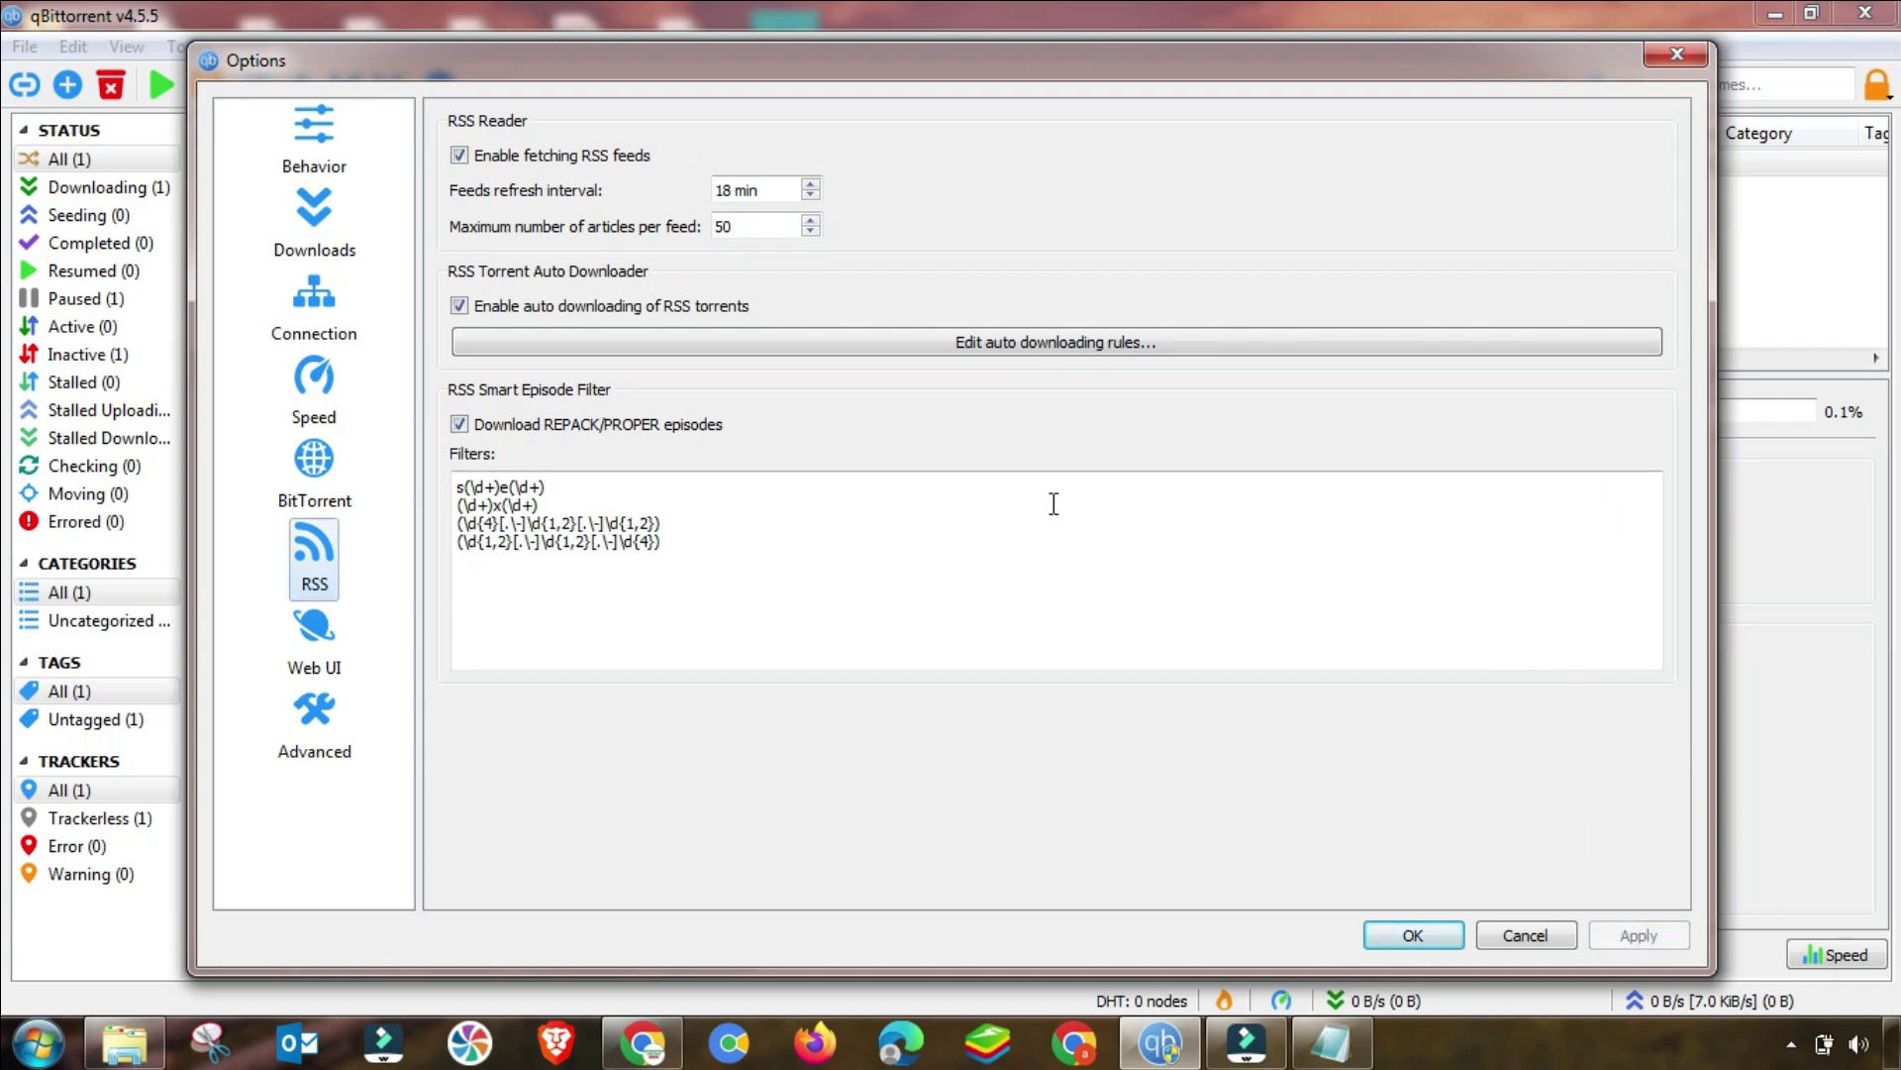
Review the Web UI options from the remote control settings down to the dynamic domain name settings
{"action": "left_click", "coordinate": [310, 636]}
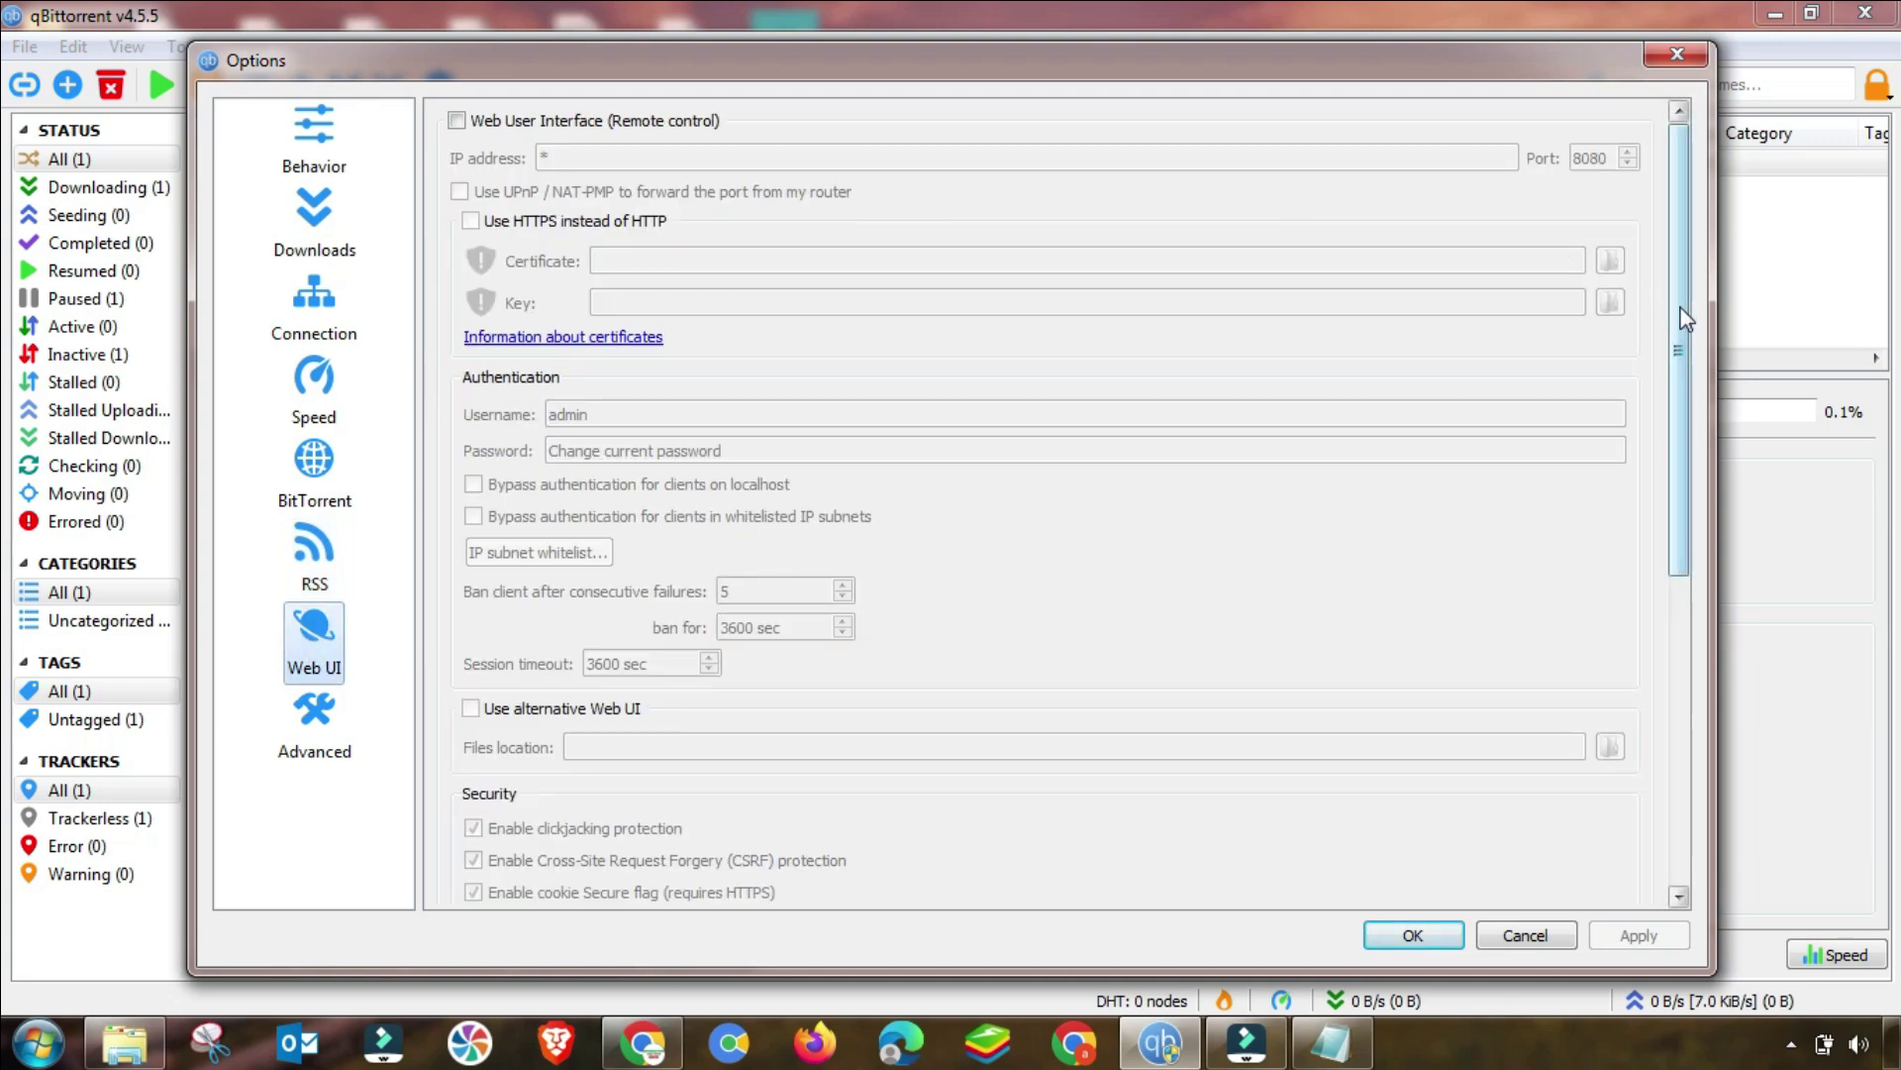
{"action": "left_click_drag", "start_coordinate": [1688, 318], "coordinate": [1708, 683]}
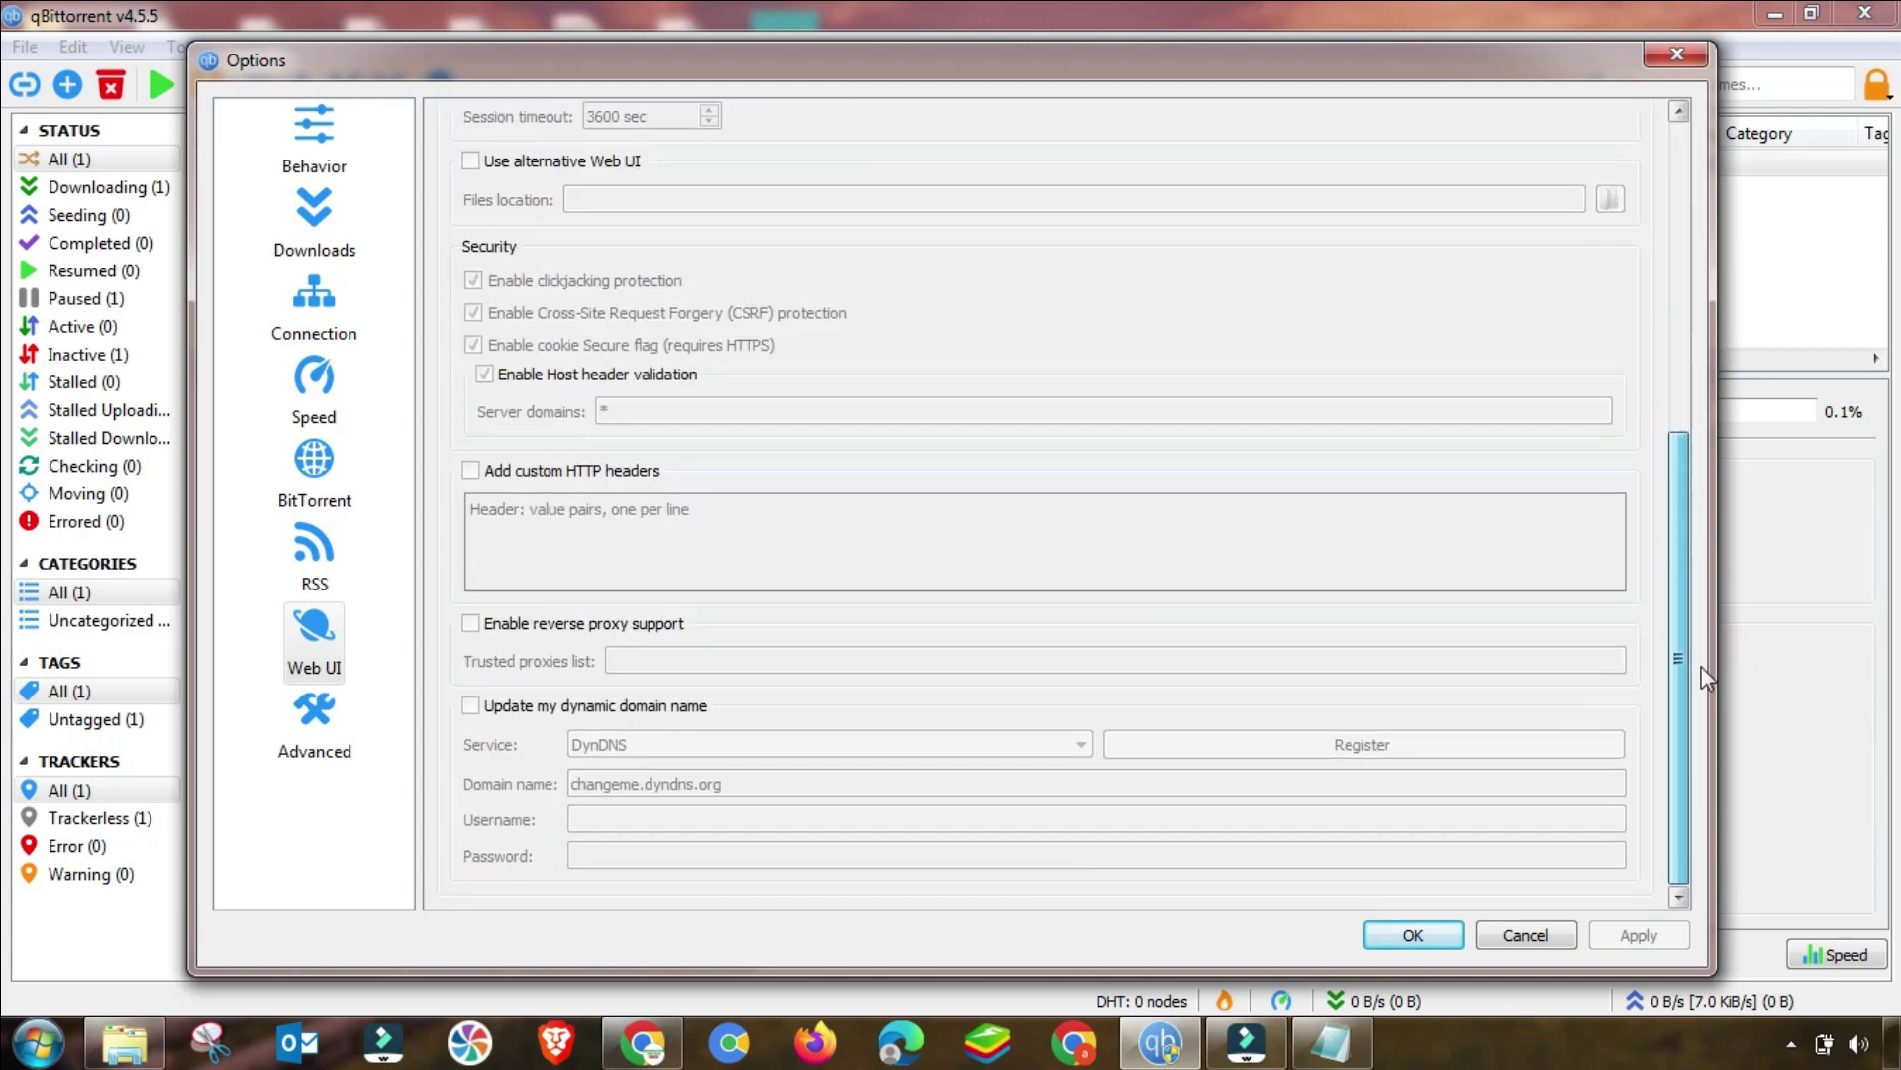
In the advanced options, set the network interface to Any interface and keep the optional IP address to bind to on All addresses
{"action": "left_click", "coordinate": [321, 737]}
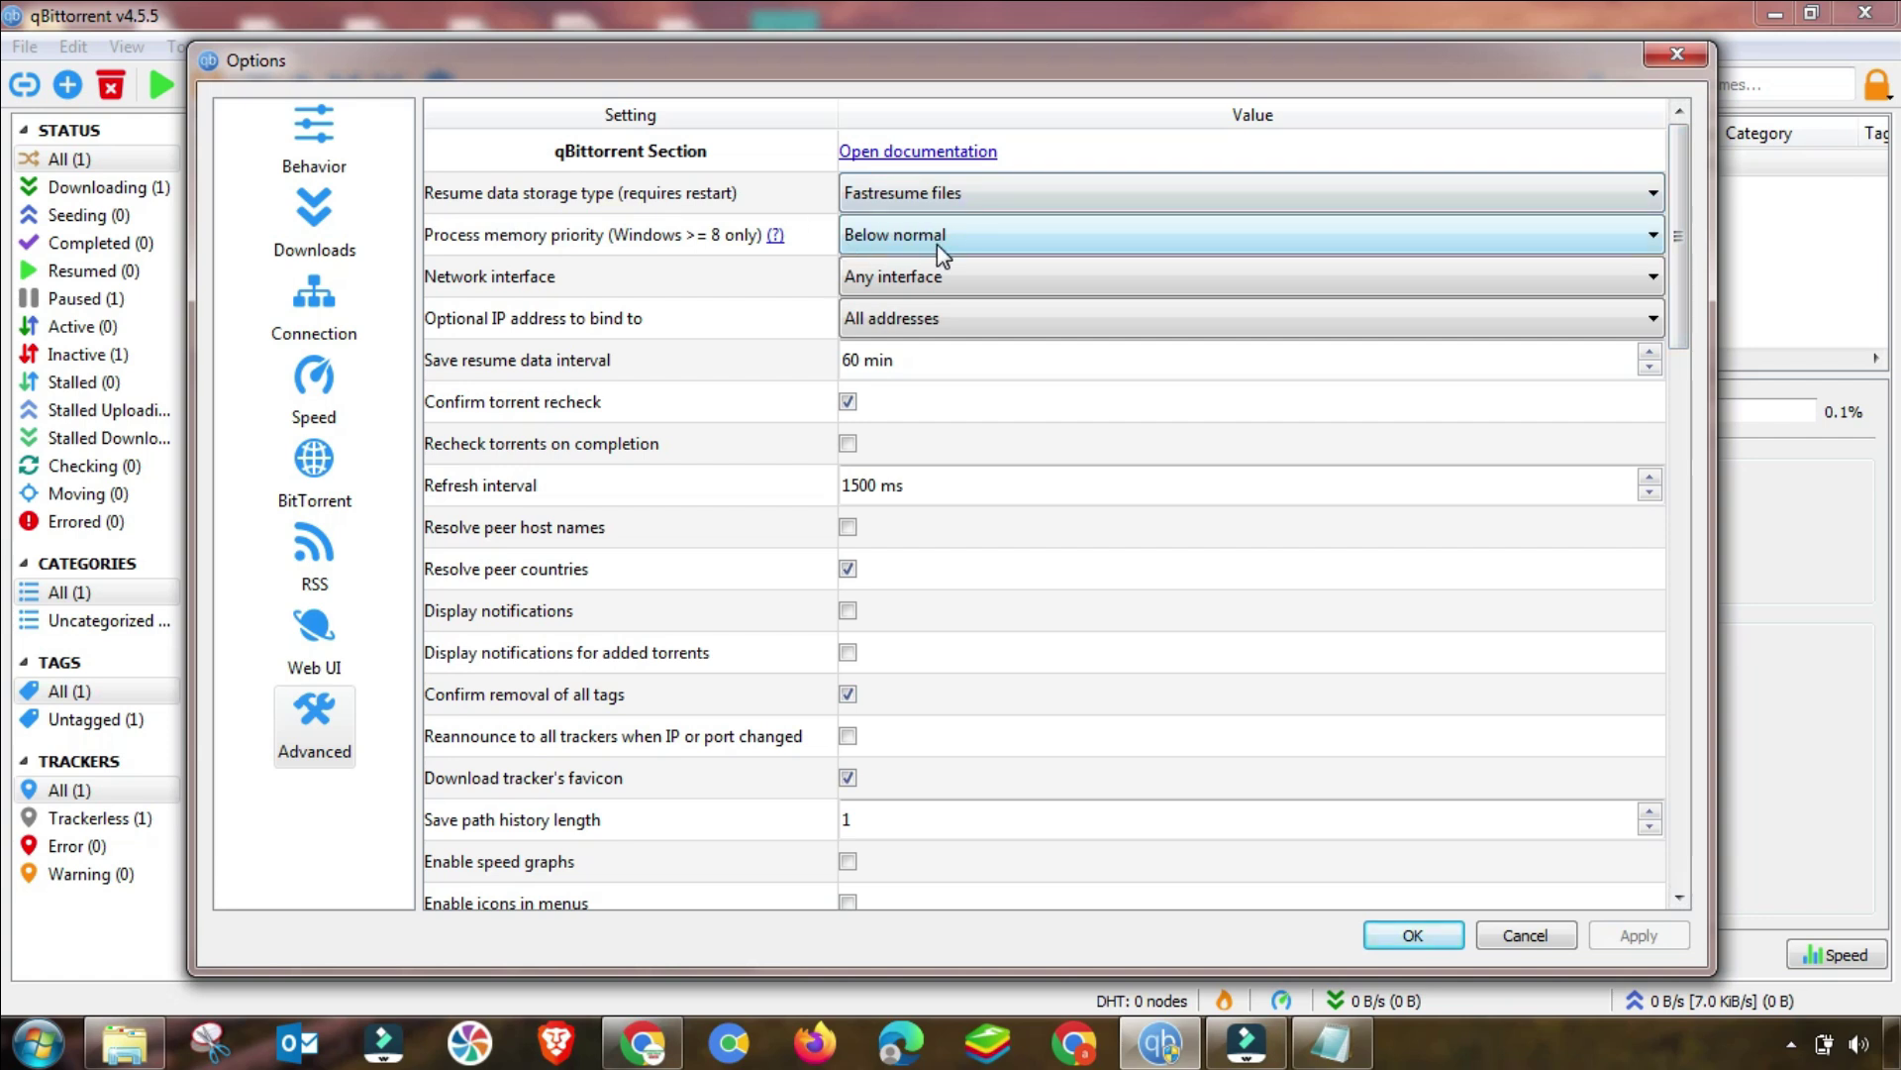
{"action": "left_click", "coordinate": [897, 277]}
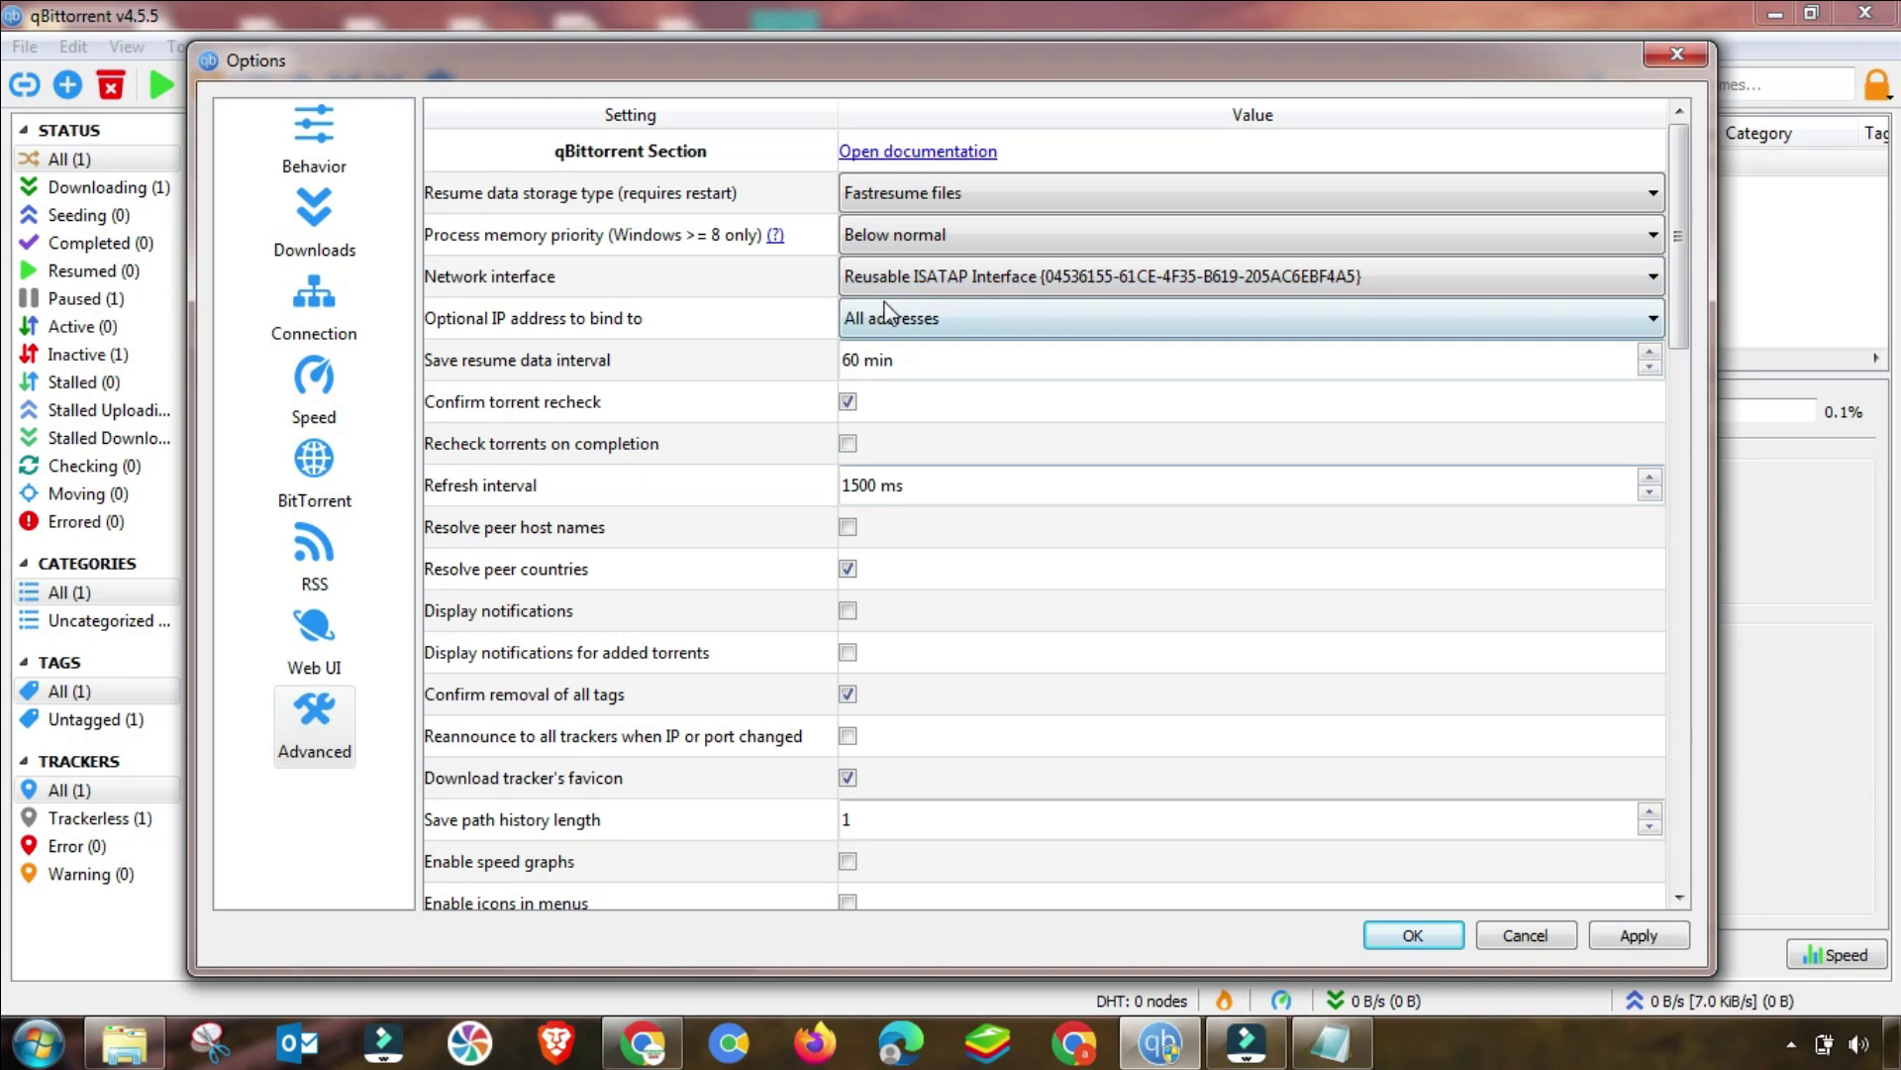
{"action": "left_click", "coordinate": [976, 287]}
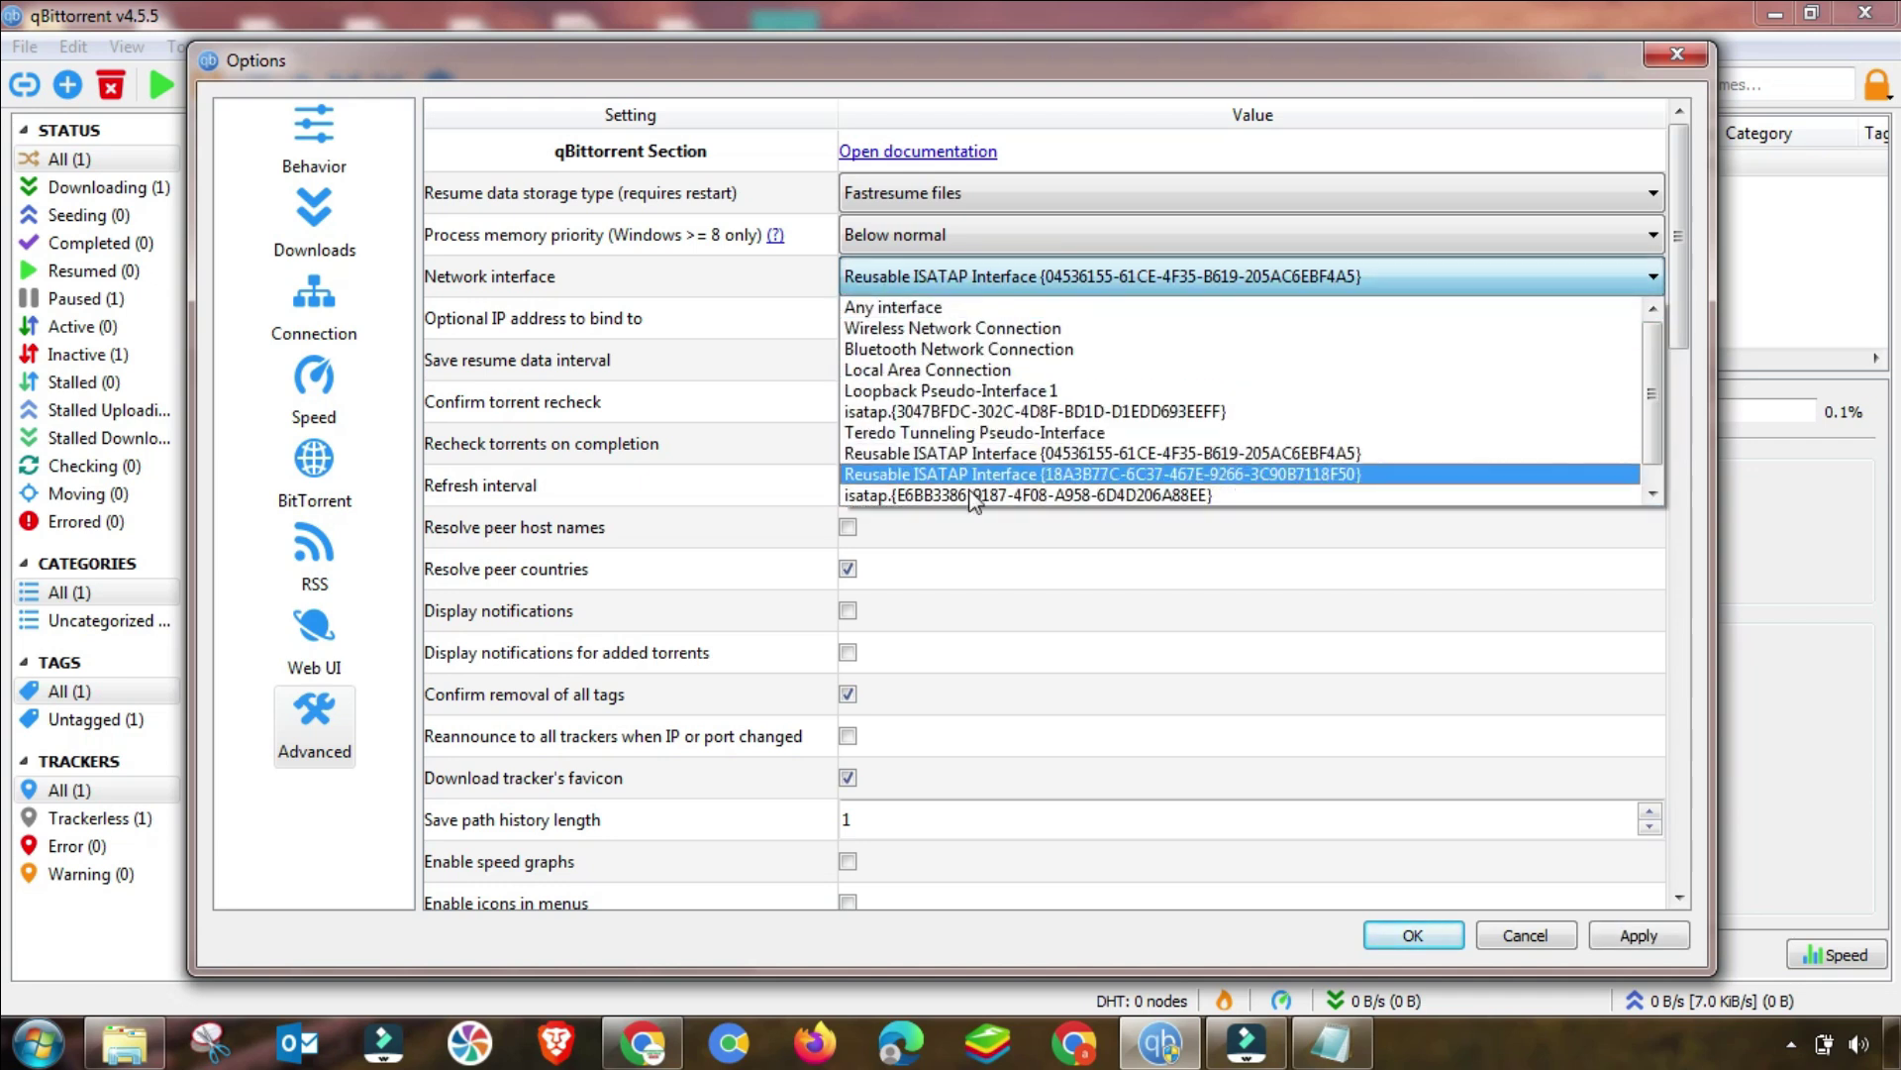
{"action": "left_click", "coordinate": [896, 307]}
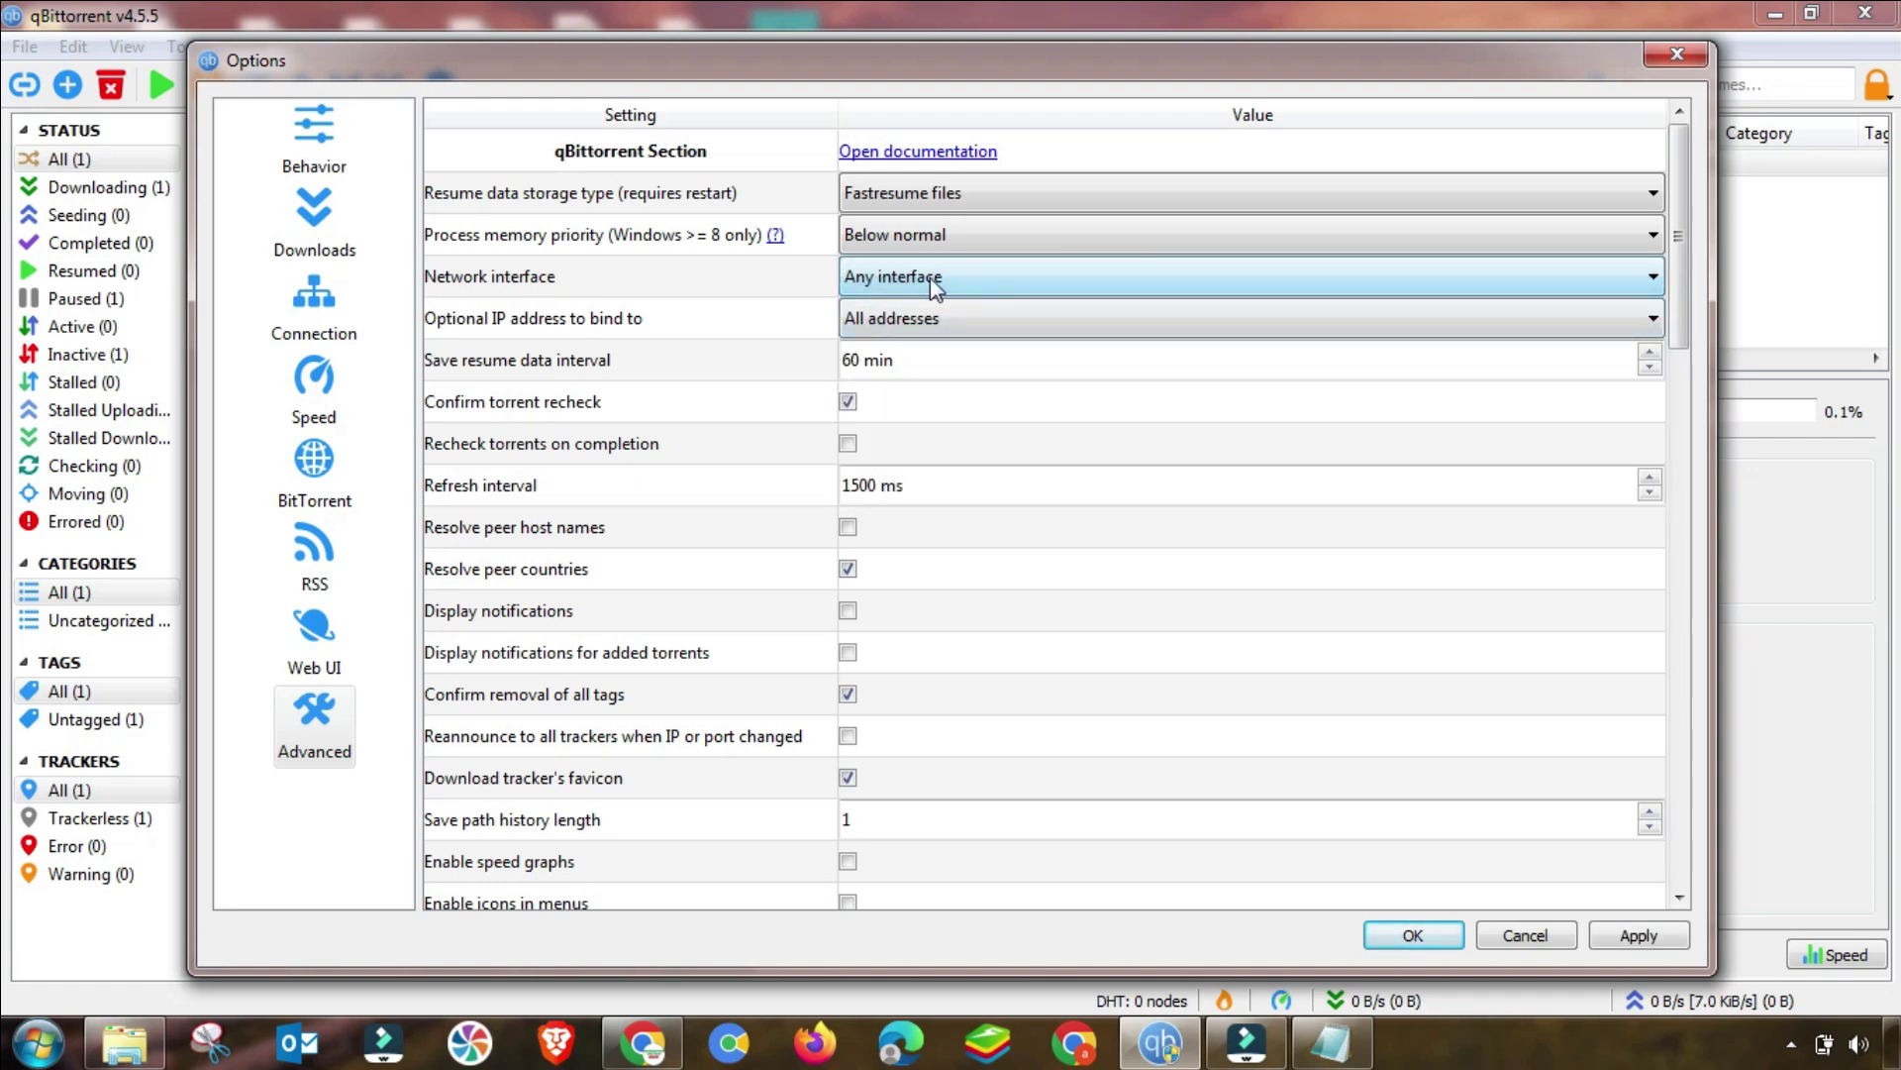
{"action": "left_click", "coordinate": [930, 320]}
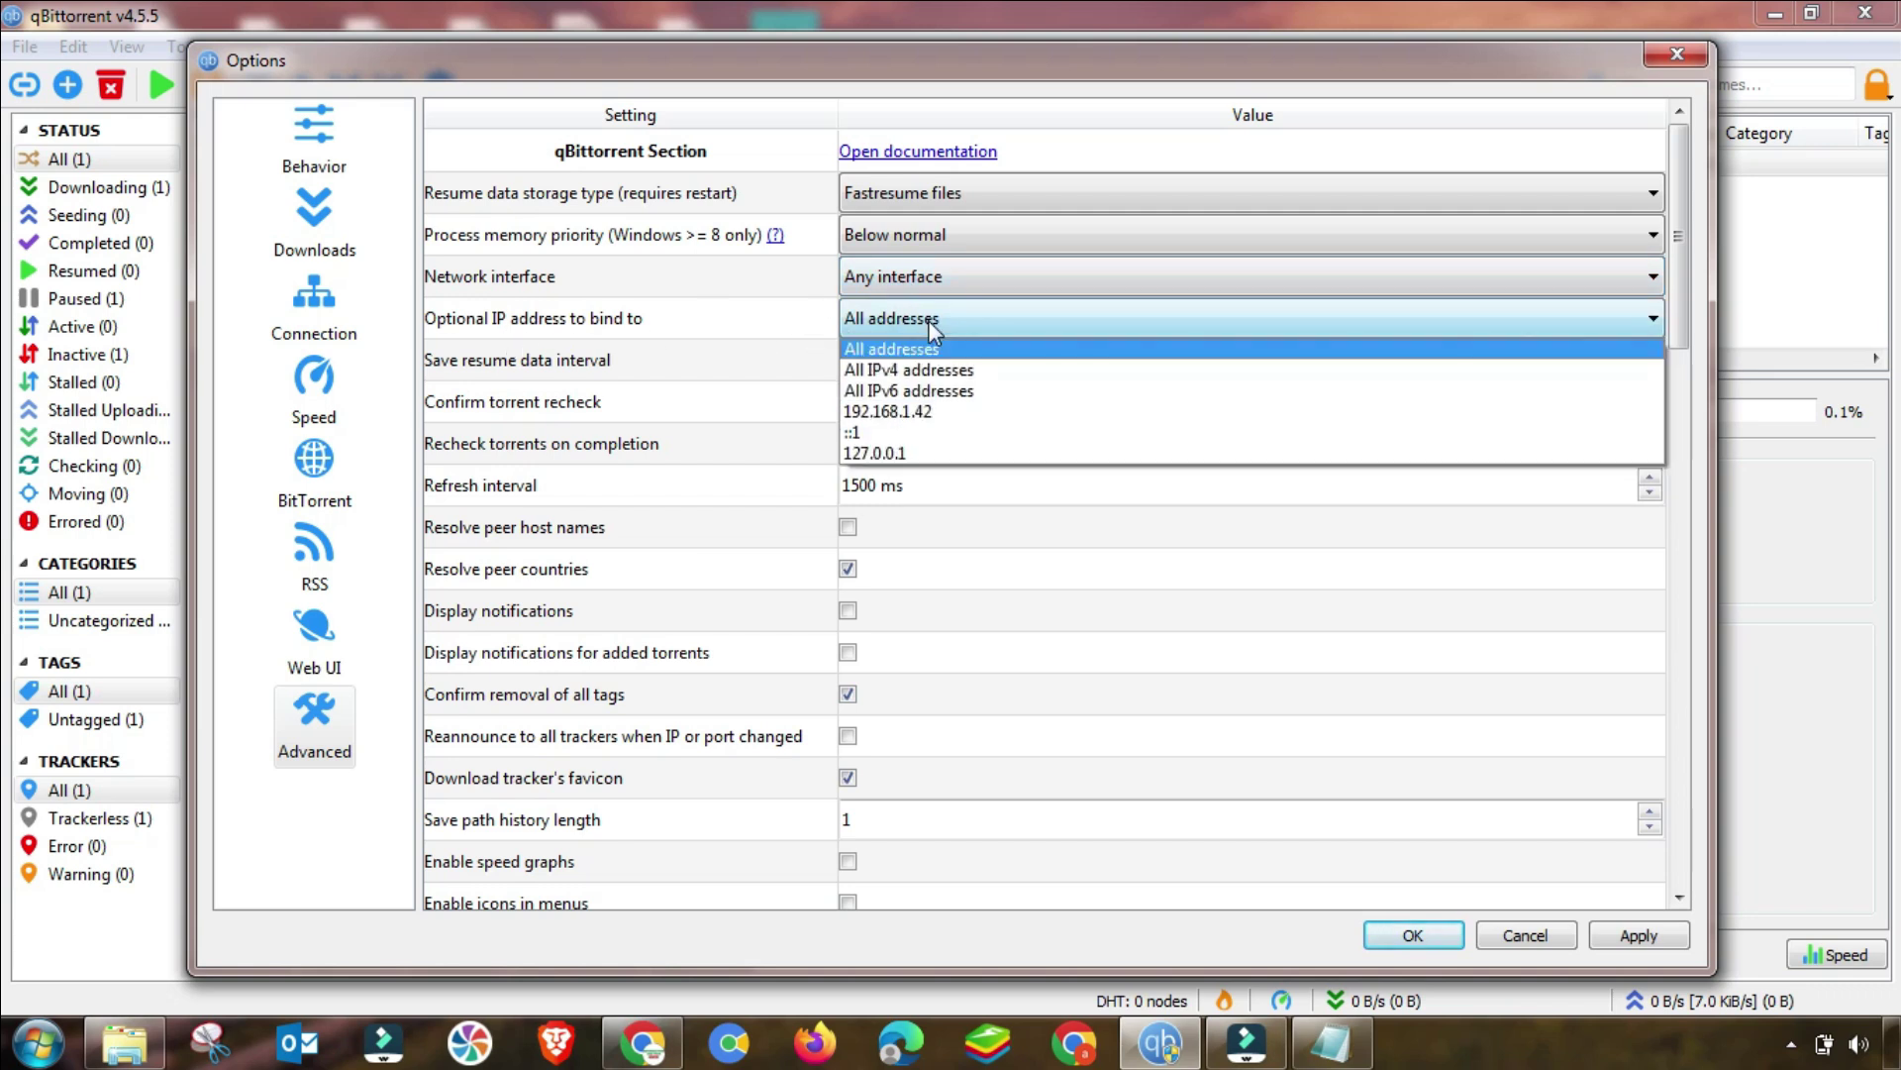
{"action": "left_click", "coordinate": [931, 325]}
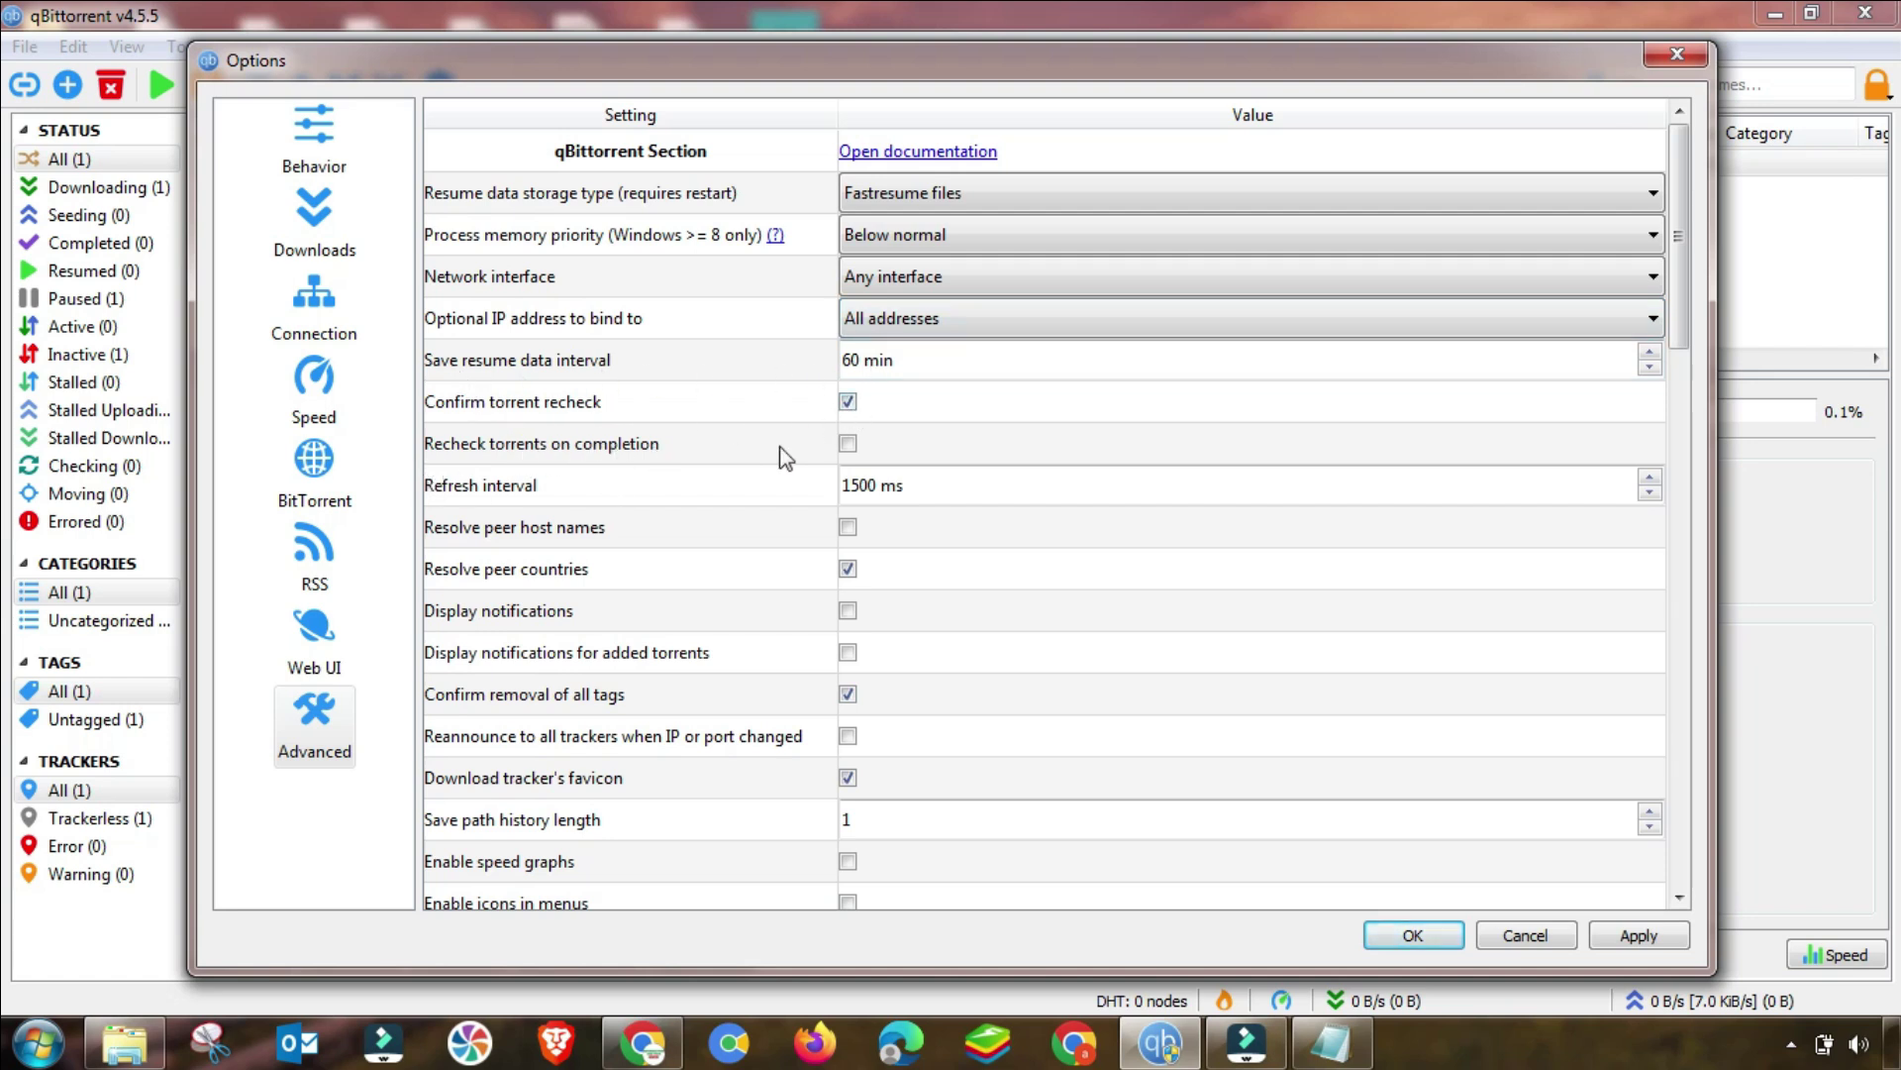
Enable rechecking torrents on completion, reannouncing to all trackers when the IP or port changes, and the embedded tracker on port 13500
{"action": "left_click", "coordinate": [848, 444]}
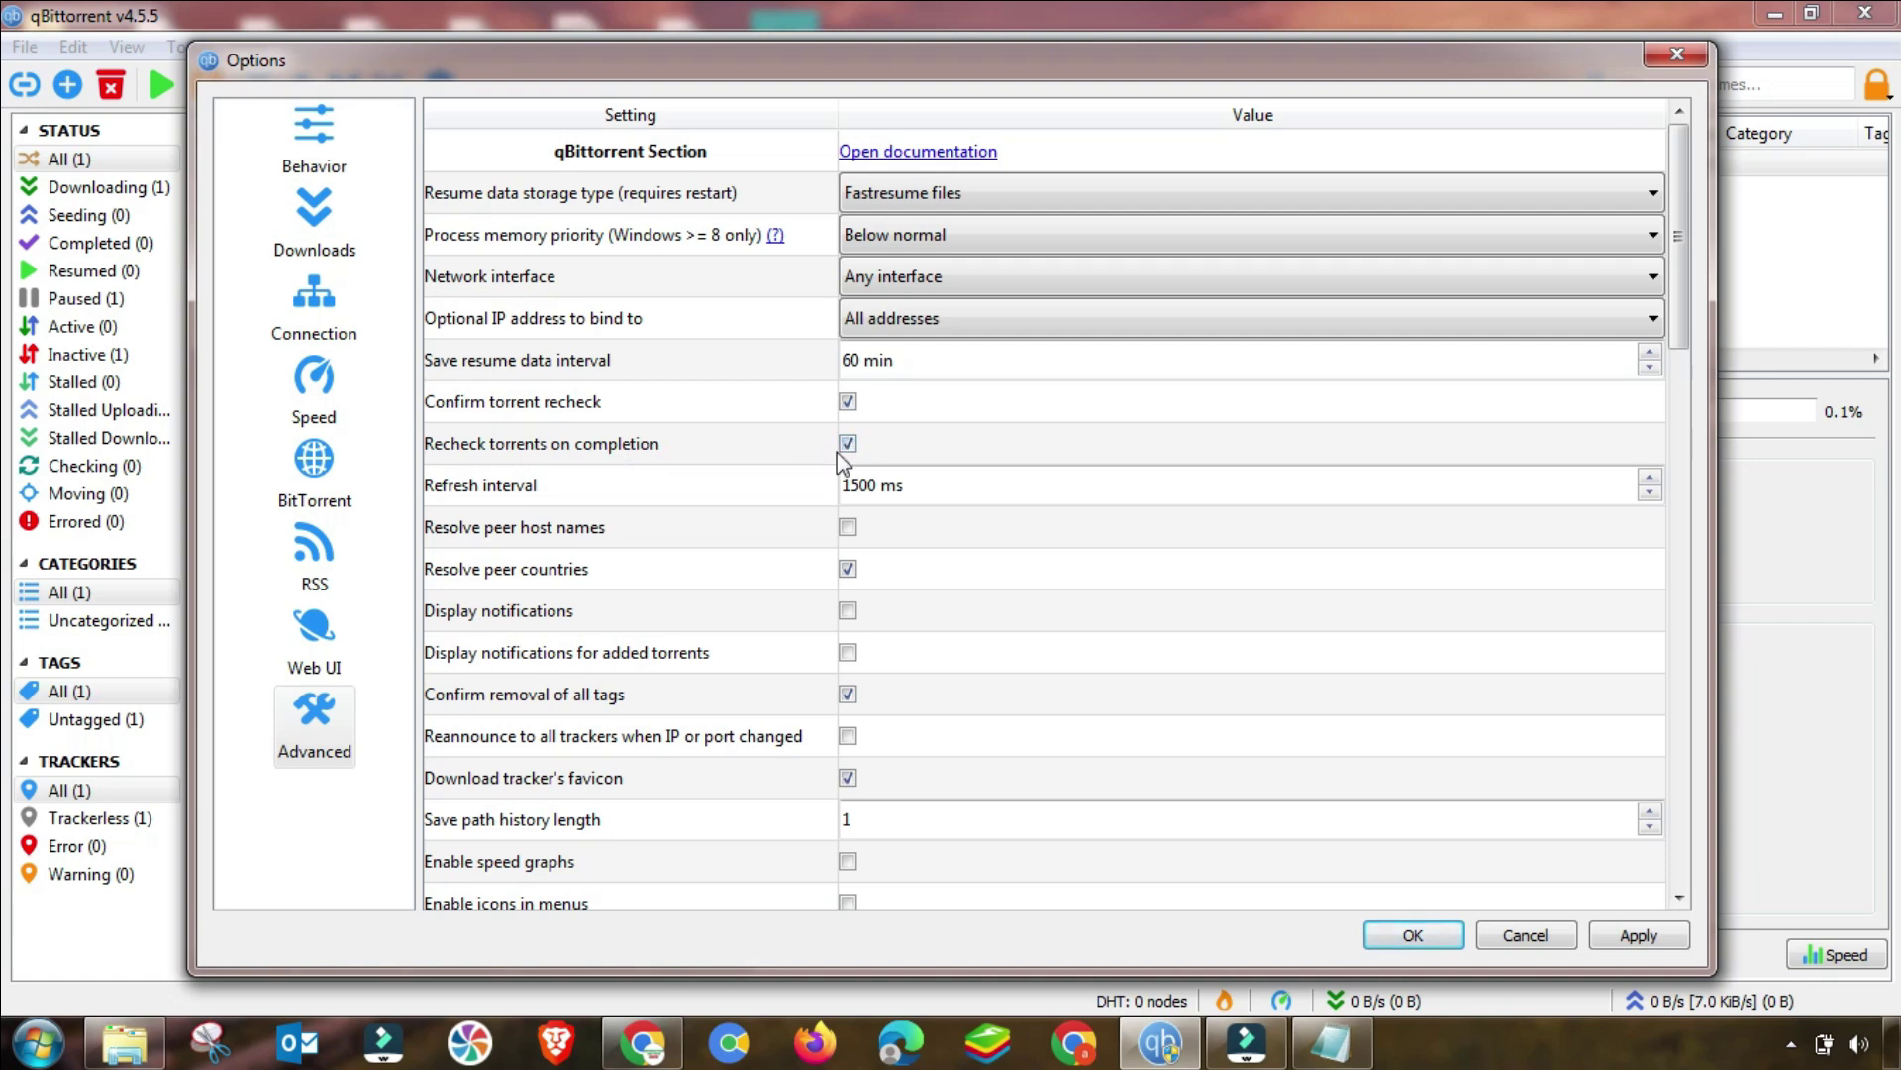
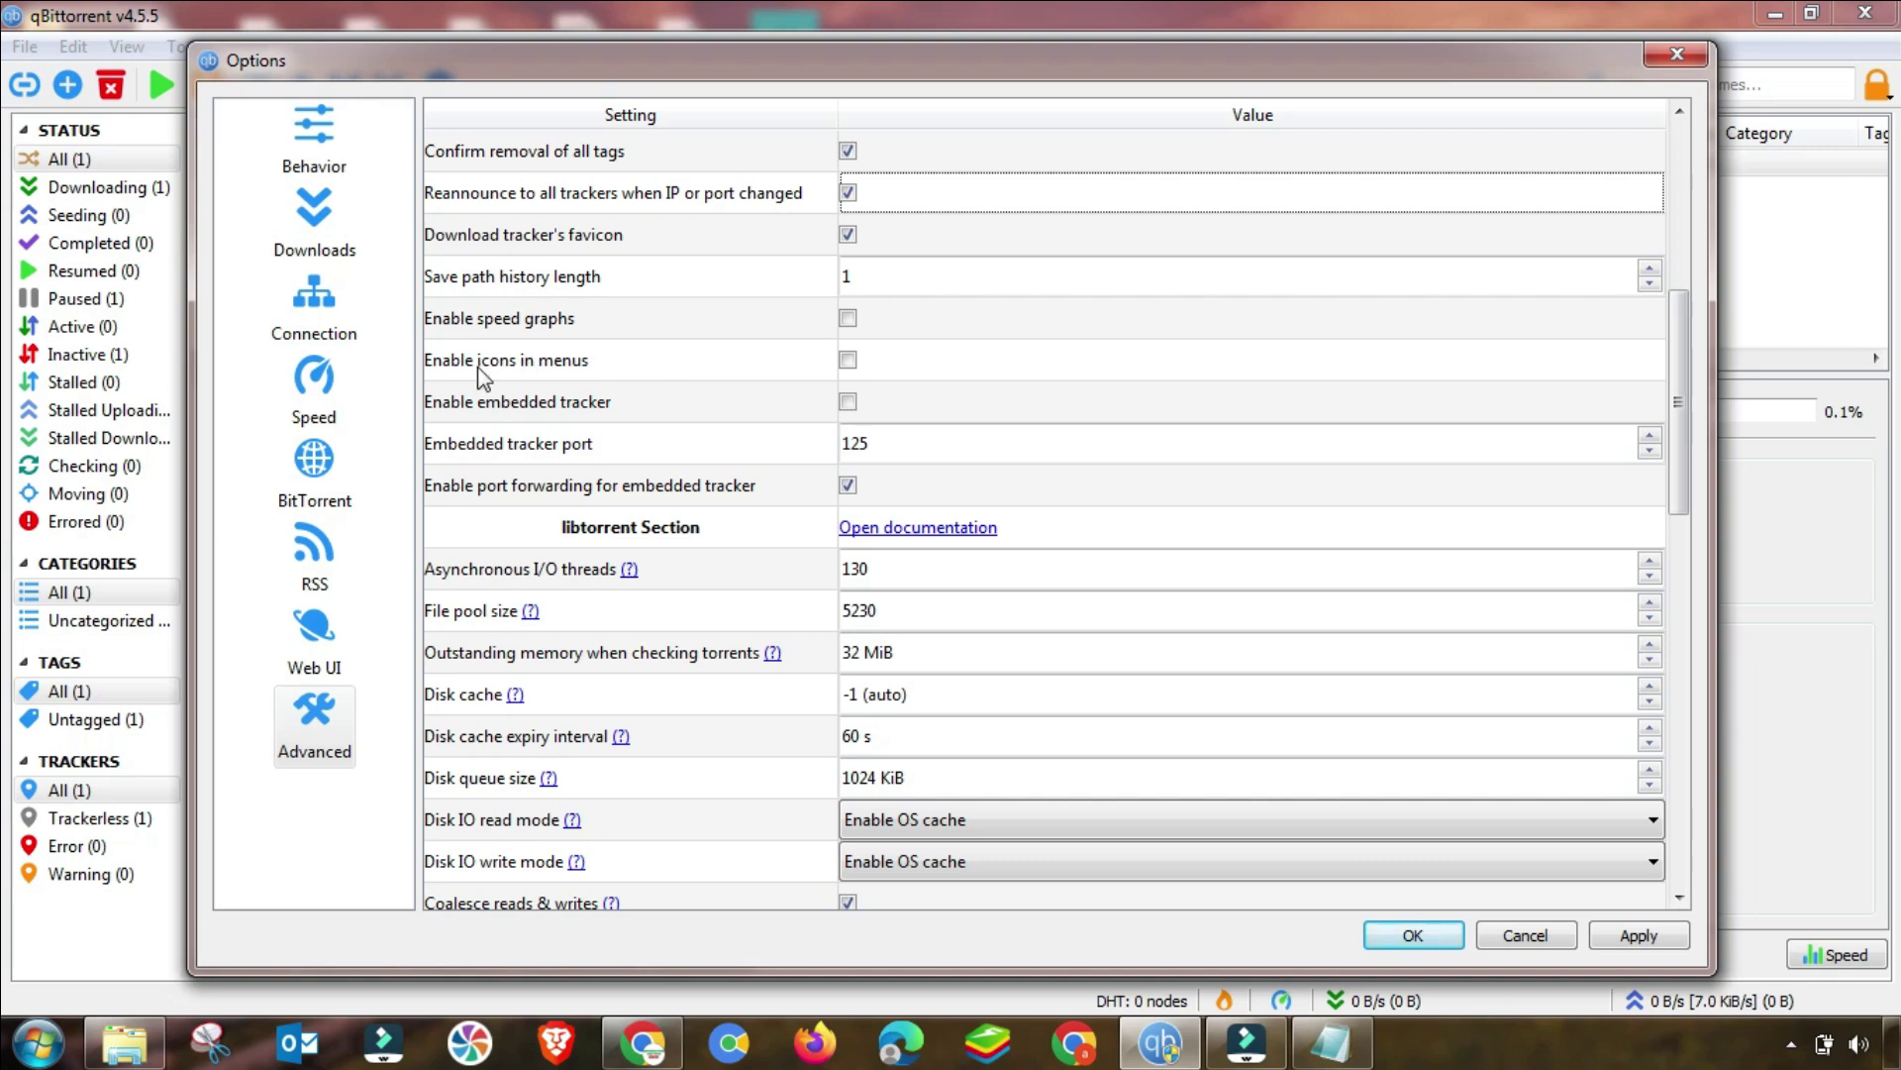
{"action": "left_click", "coordinate": [848, 402]}
{"action": "left_click_drag", "start_coordinate": [858, 436], "coordinate": [814, 439]}
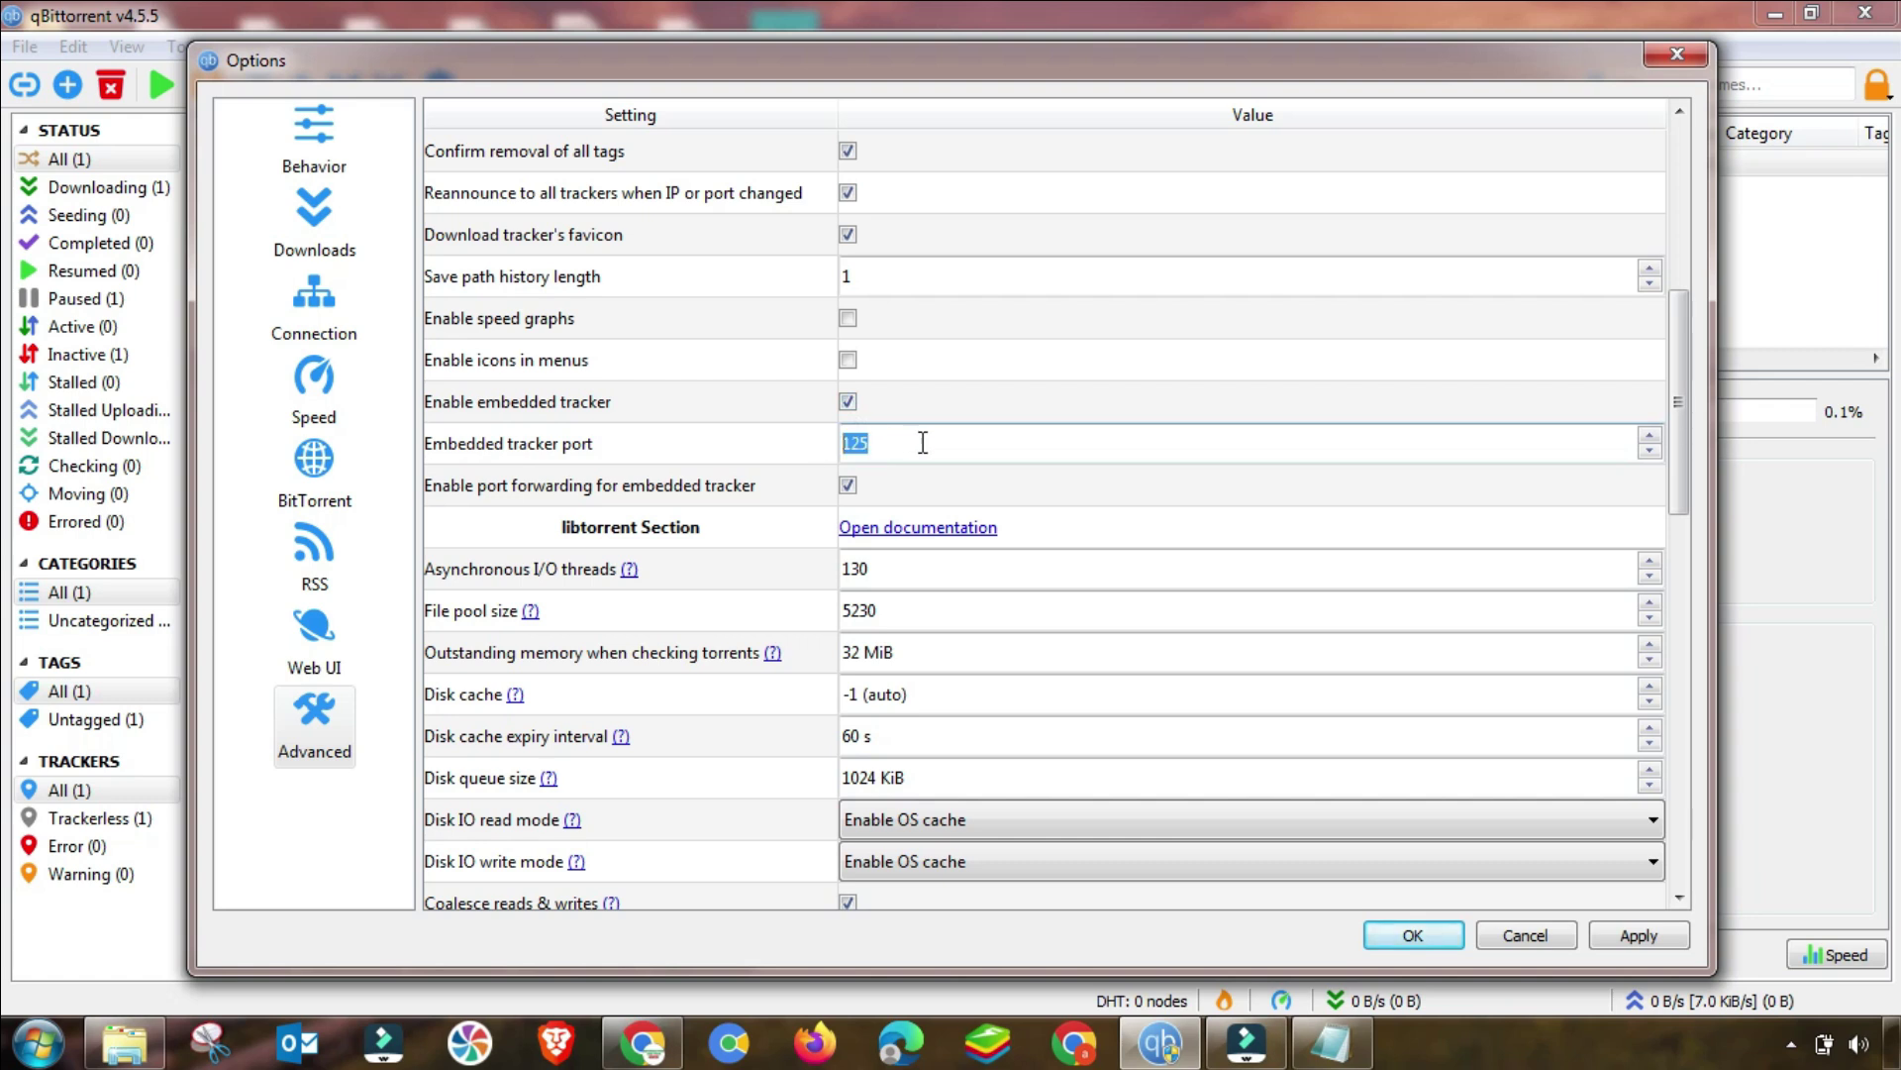
{"action": "type", "text": "1"}
{"action": "left_click_drag", "start_coordinate": [919, 436], "coordinate": [793, 443]}
{"action": "left_click", "coordinate": [939, 446]}
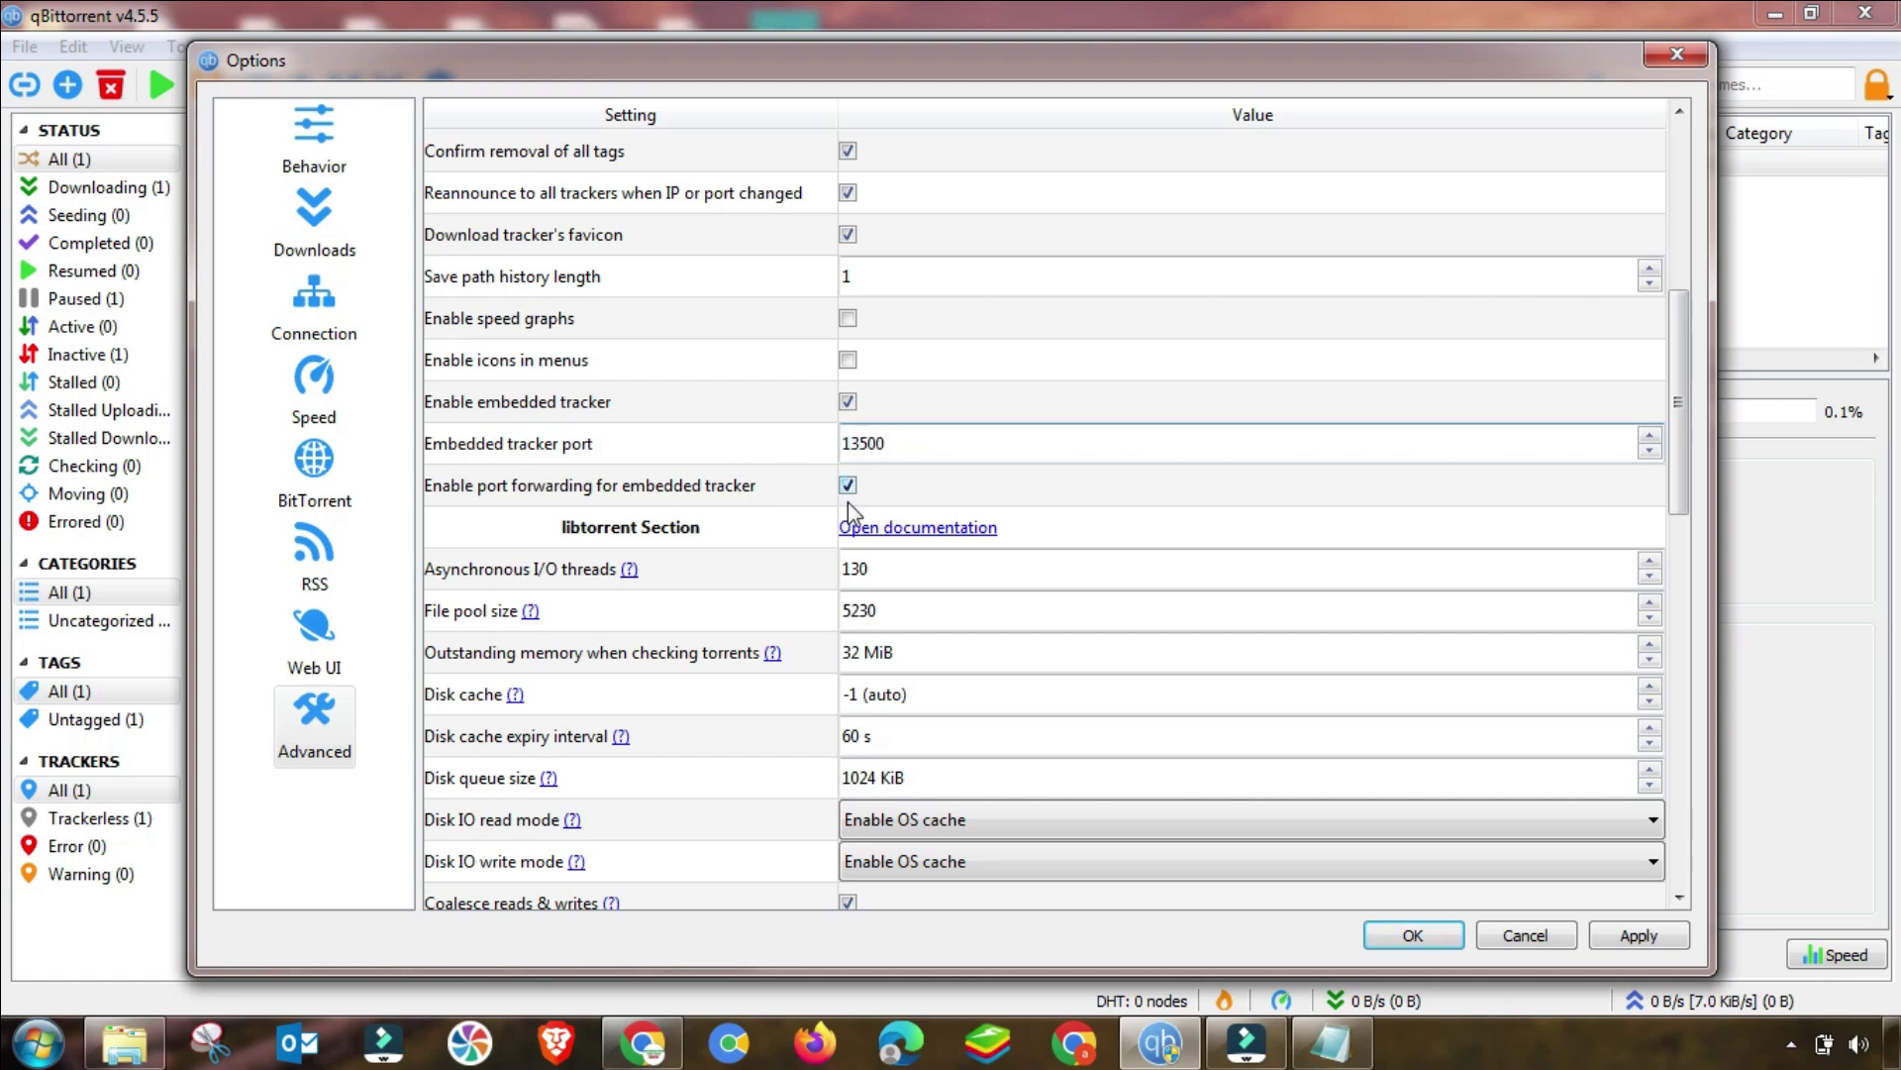
Set the asynchronous I/O threads to 145, keep coalescing reads and writes enabled, then apply the advanced settings and close the options
{"action": "double_click", "coordinate": [851, 568]}
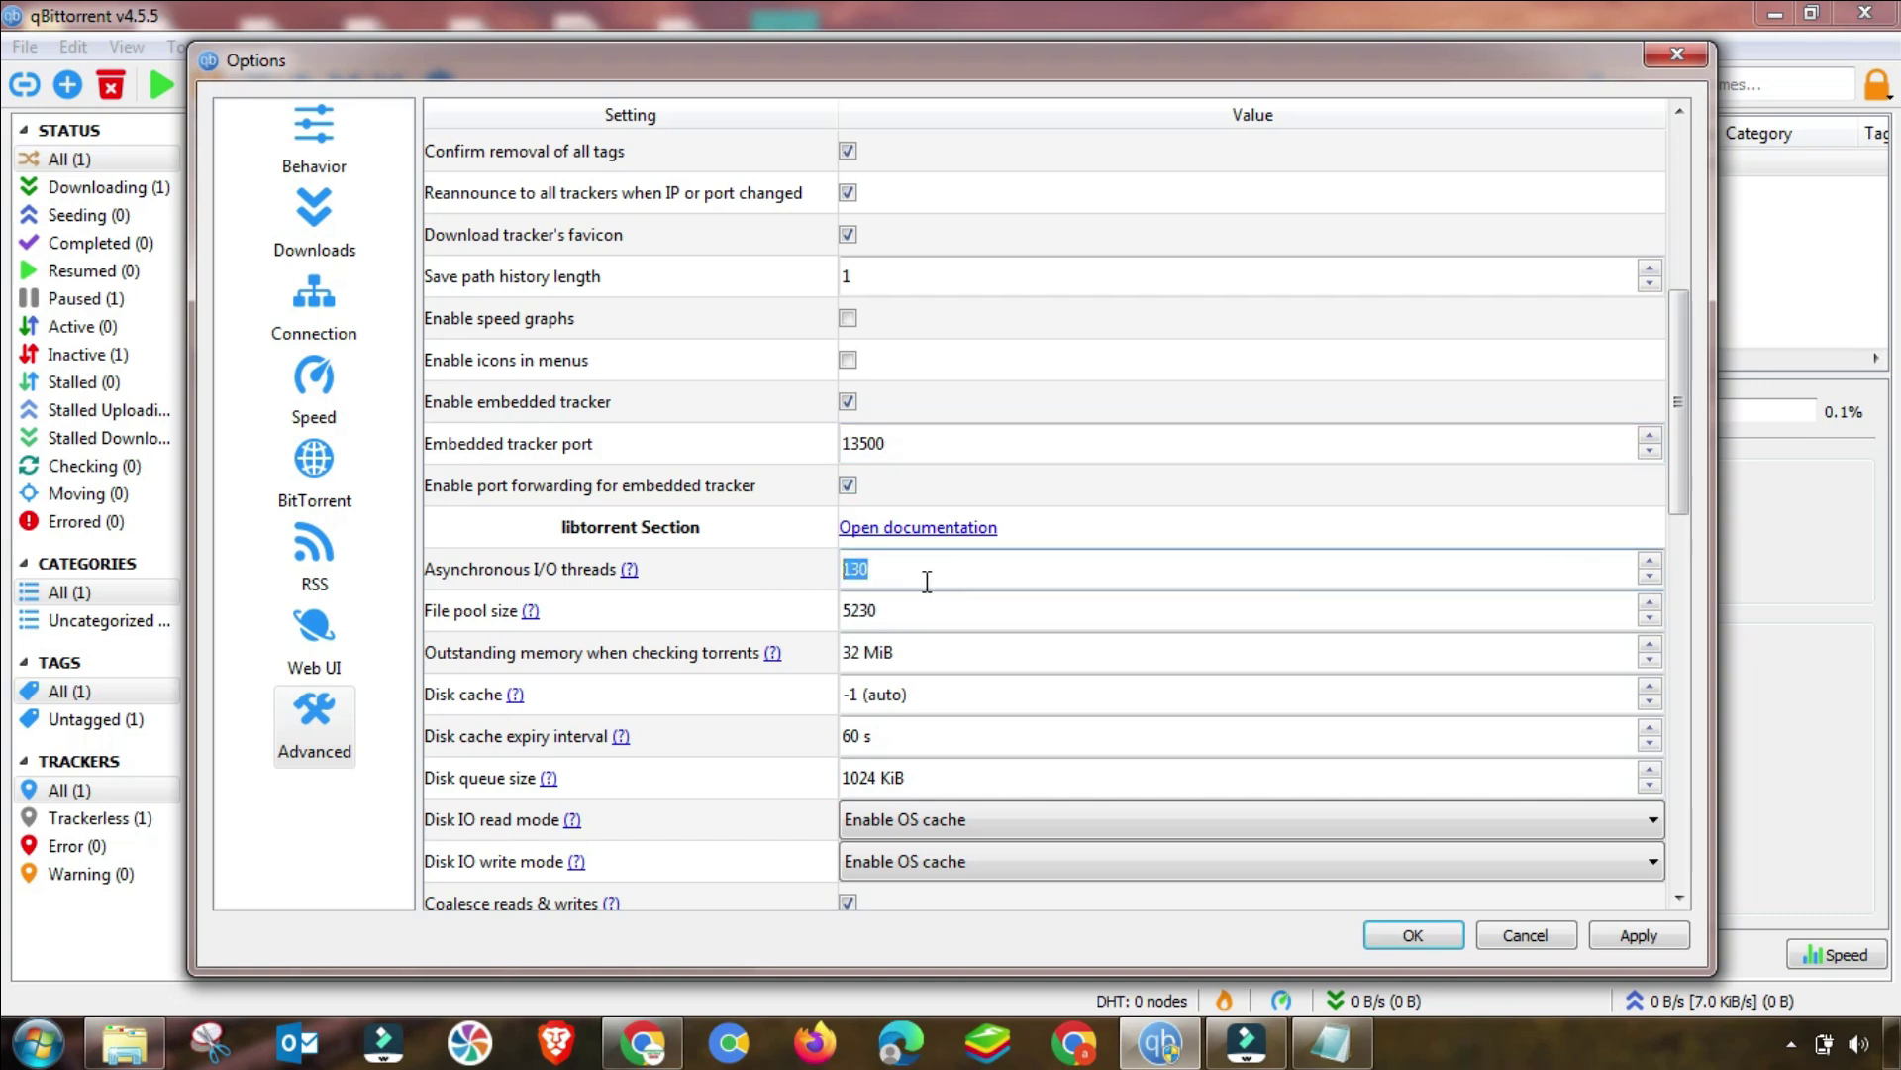
{"action": "type", "text": "145"}
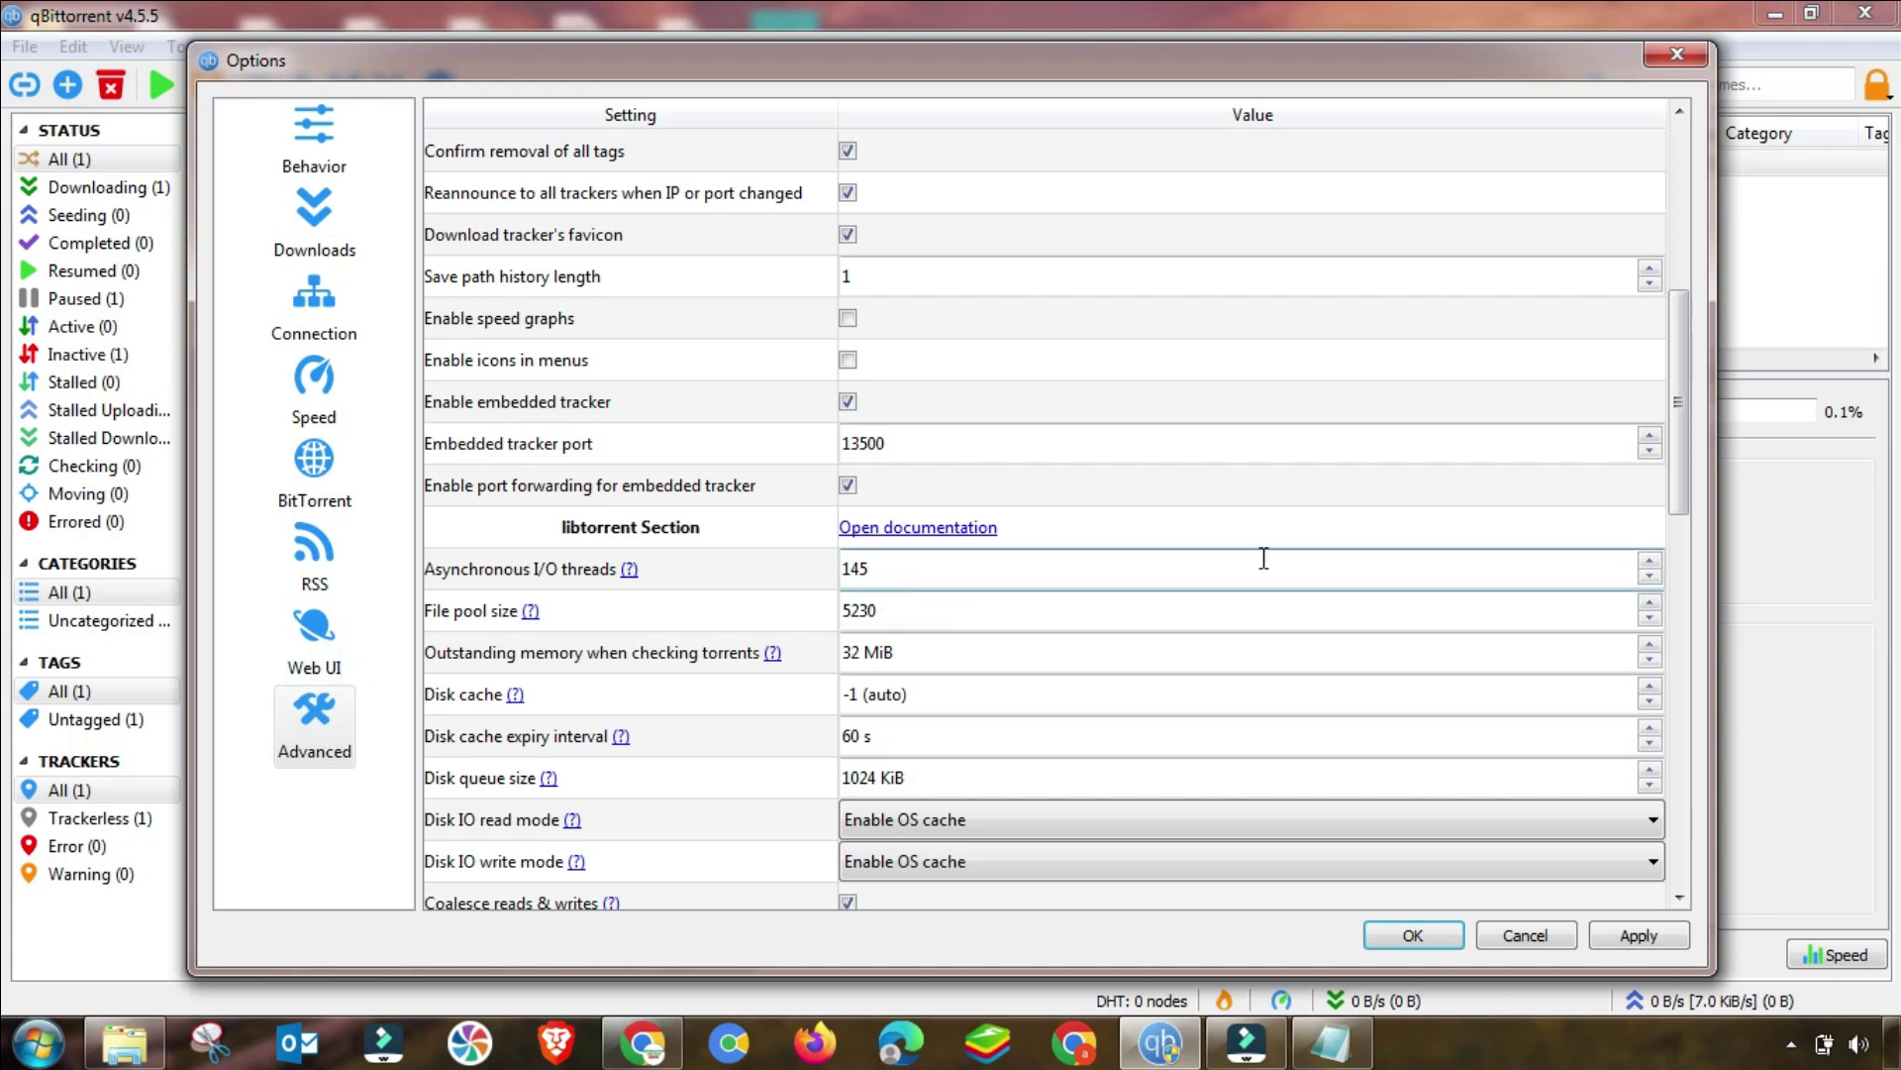
{"action": "left_click_drag", "start_coordinate": [1683, 443], "coordinate": [1683, 542]}
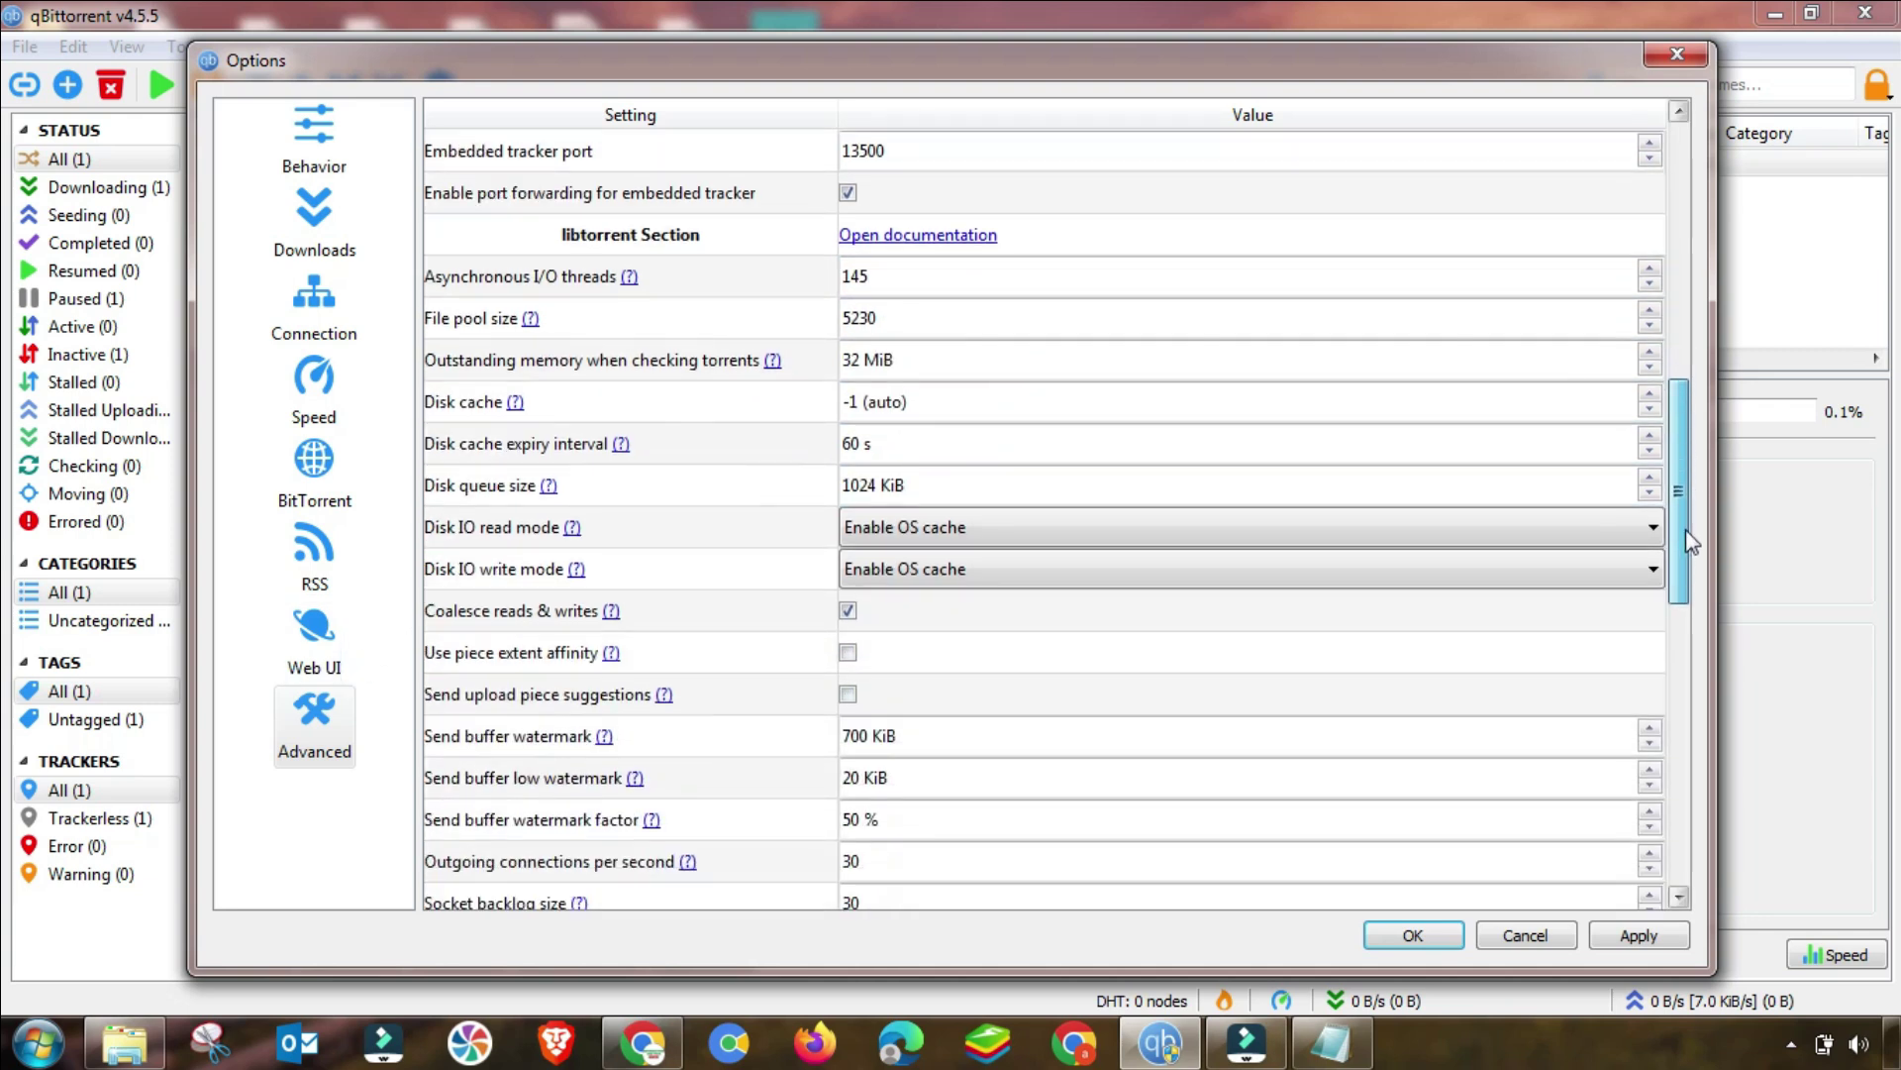
{"action": "left_click", "coordinate": [847, 610]}
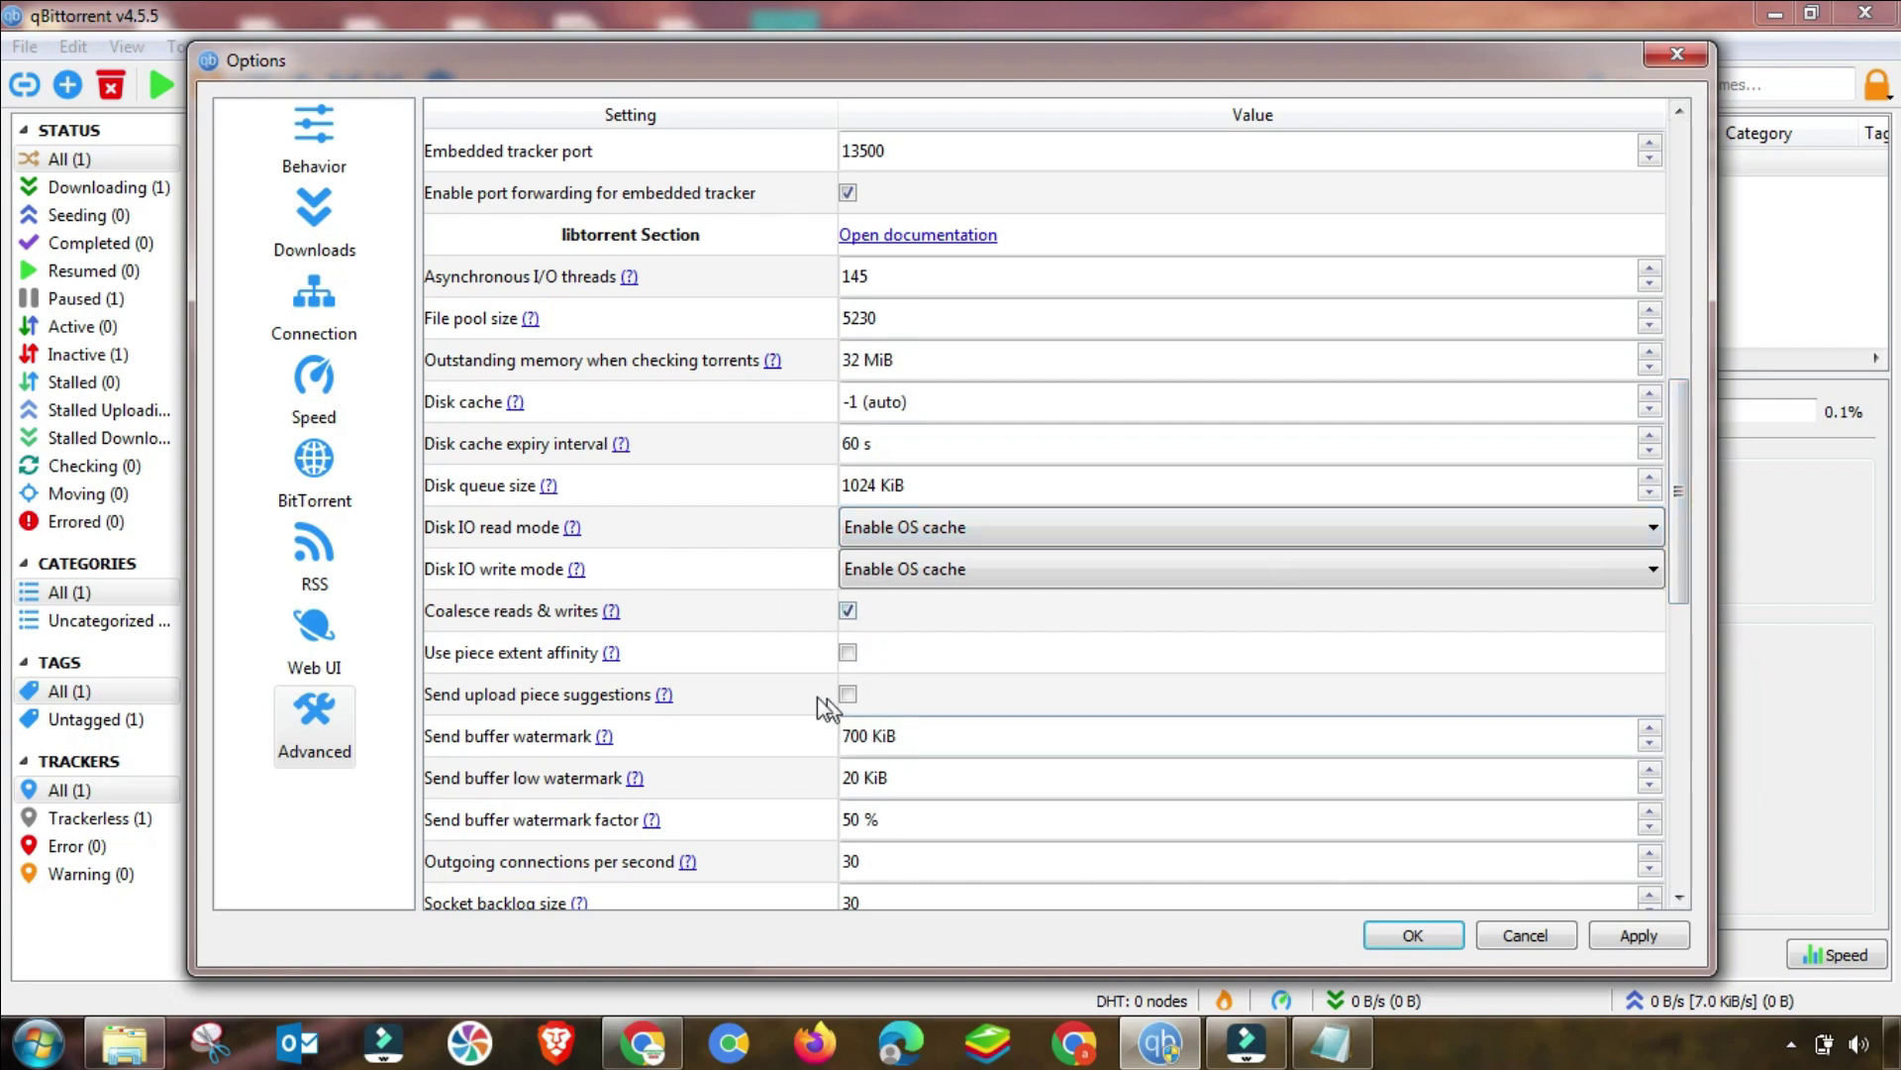
{"action": "left_click_drag", "start_coordinate": [1678, 585], "coordinate": [1721, 877]}
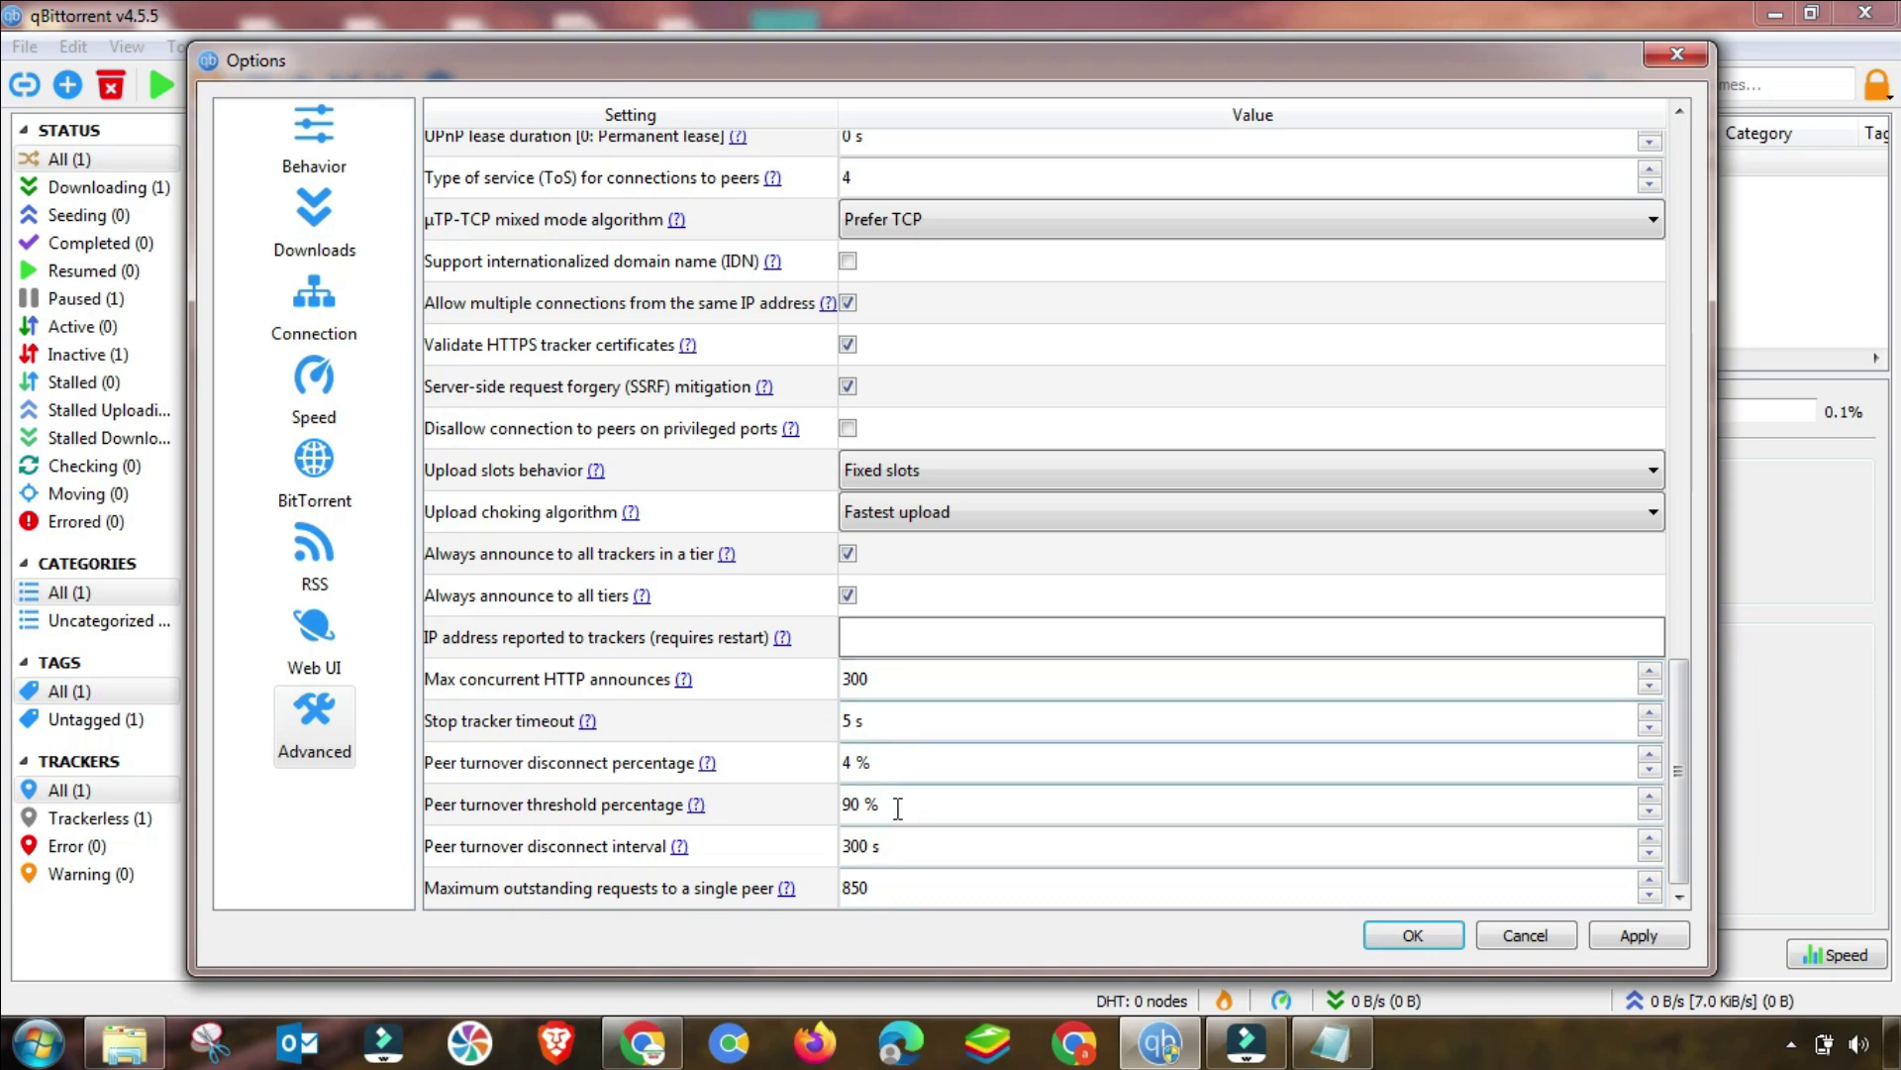
{"action": "left_click", "coordinate": [1636, 936]}
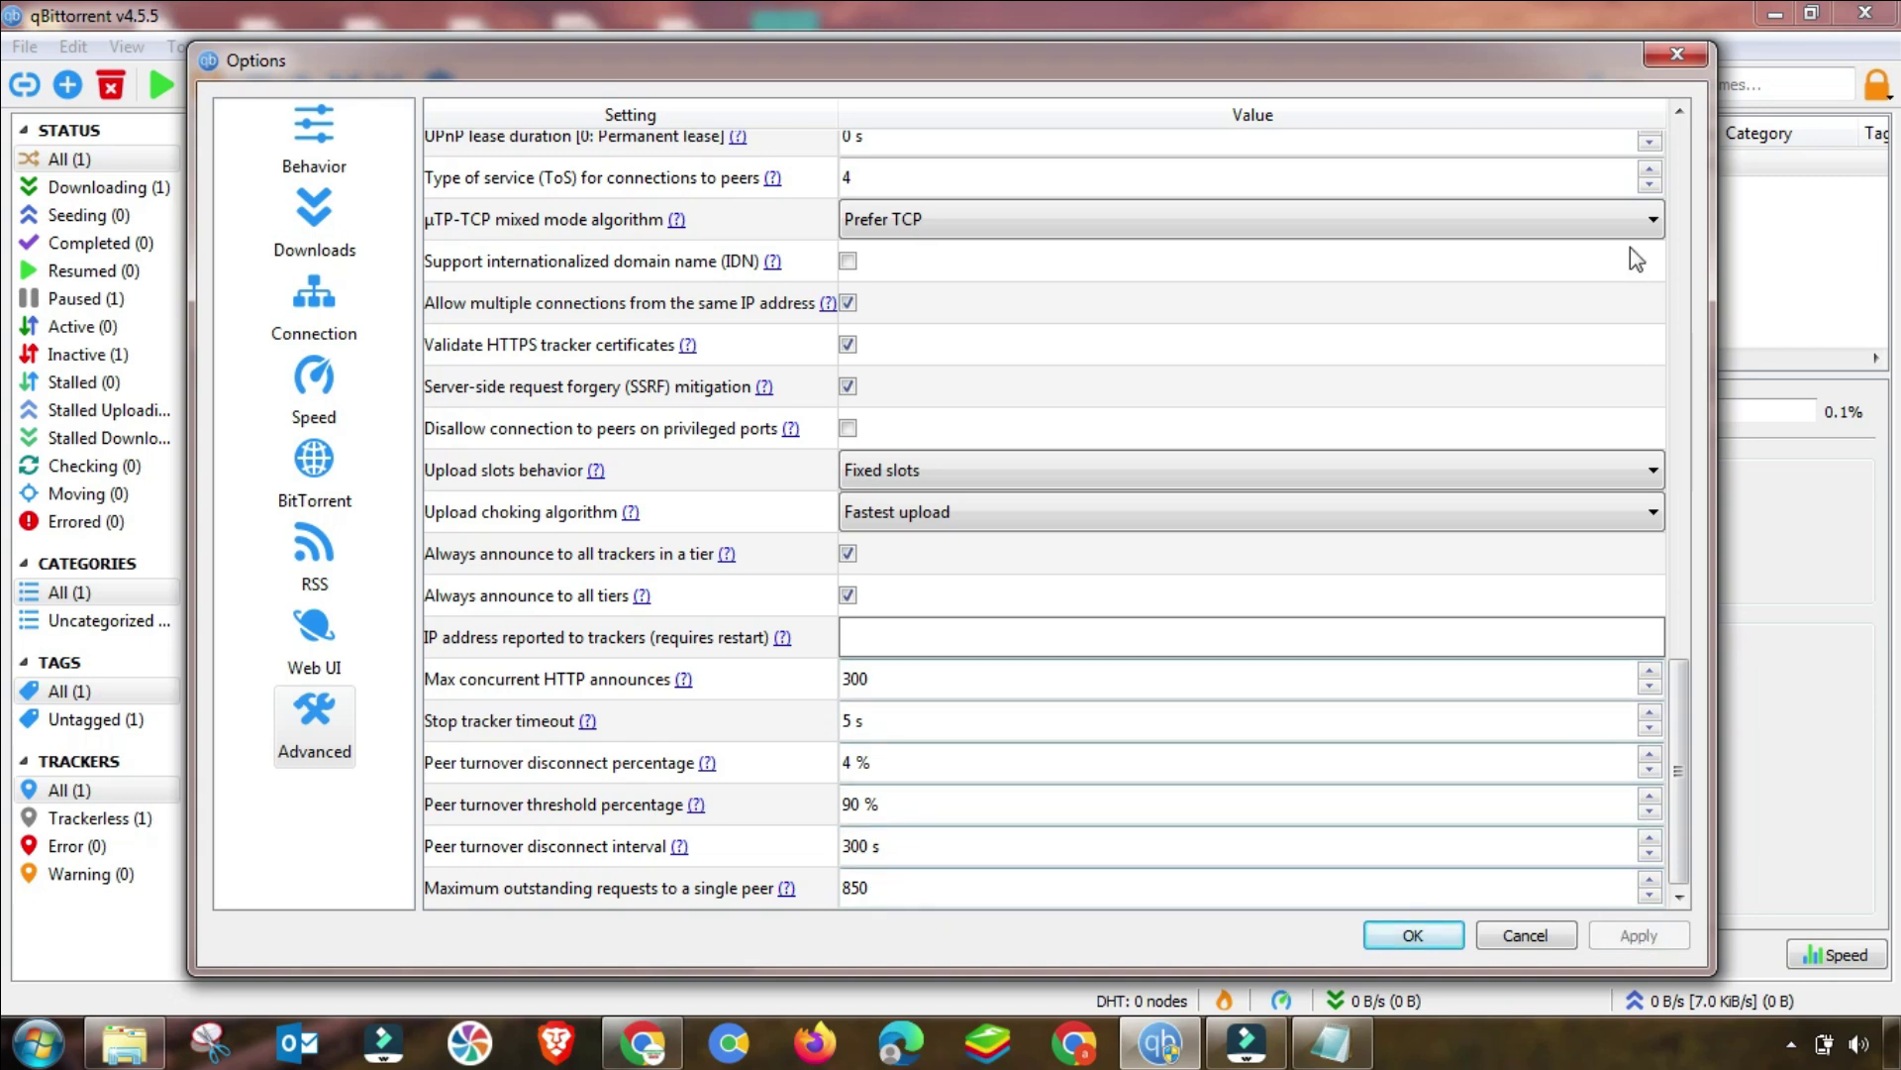
{"action": "left_click", "coordinate": [1679, 56]}
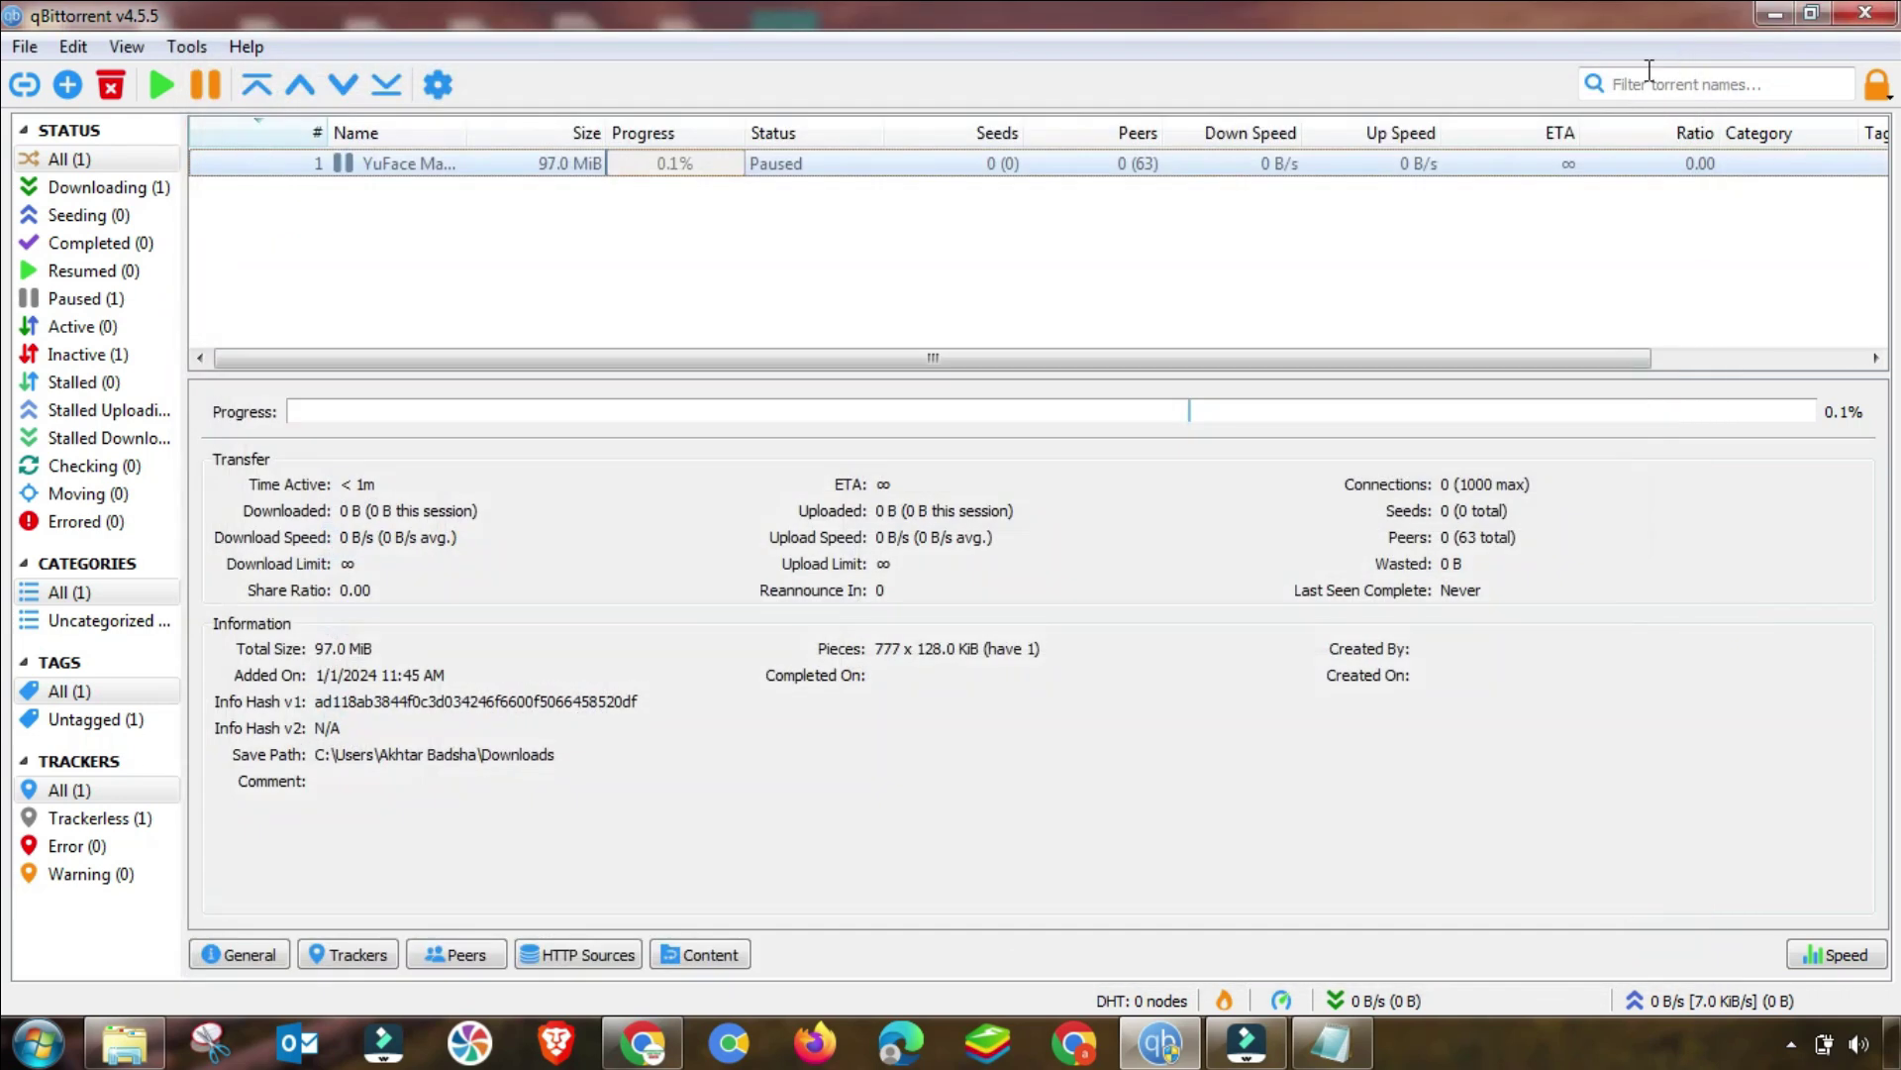
Close the qBittorrent window and refresh the Windows desktop
{"action": "left_click", "coordinate": [1865, 13]}
{"action": "right_click", "coordinate": [1270, 359]}
{"action": "left_click", "coordinate": [1329, 439]}
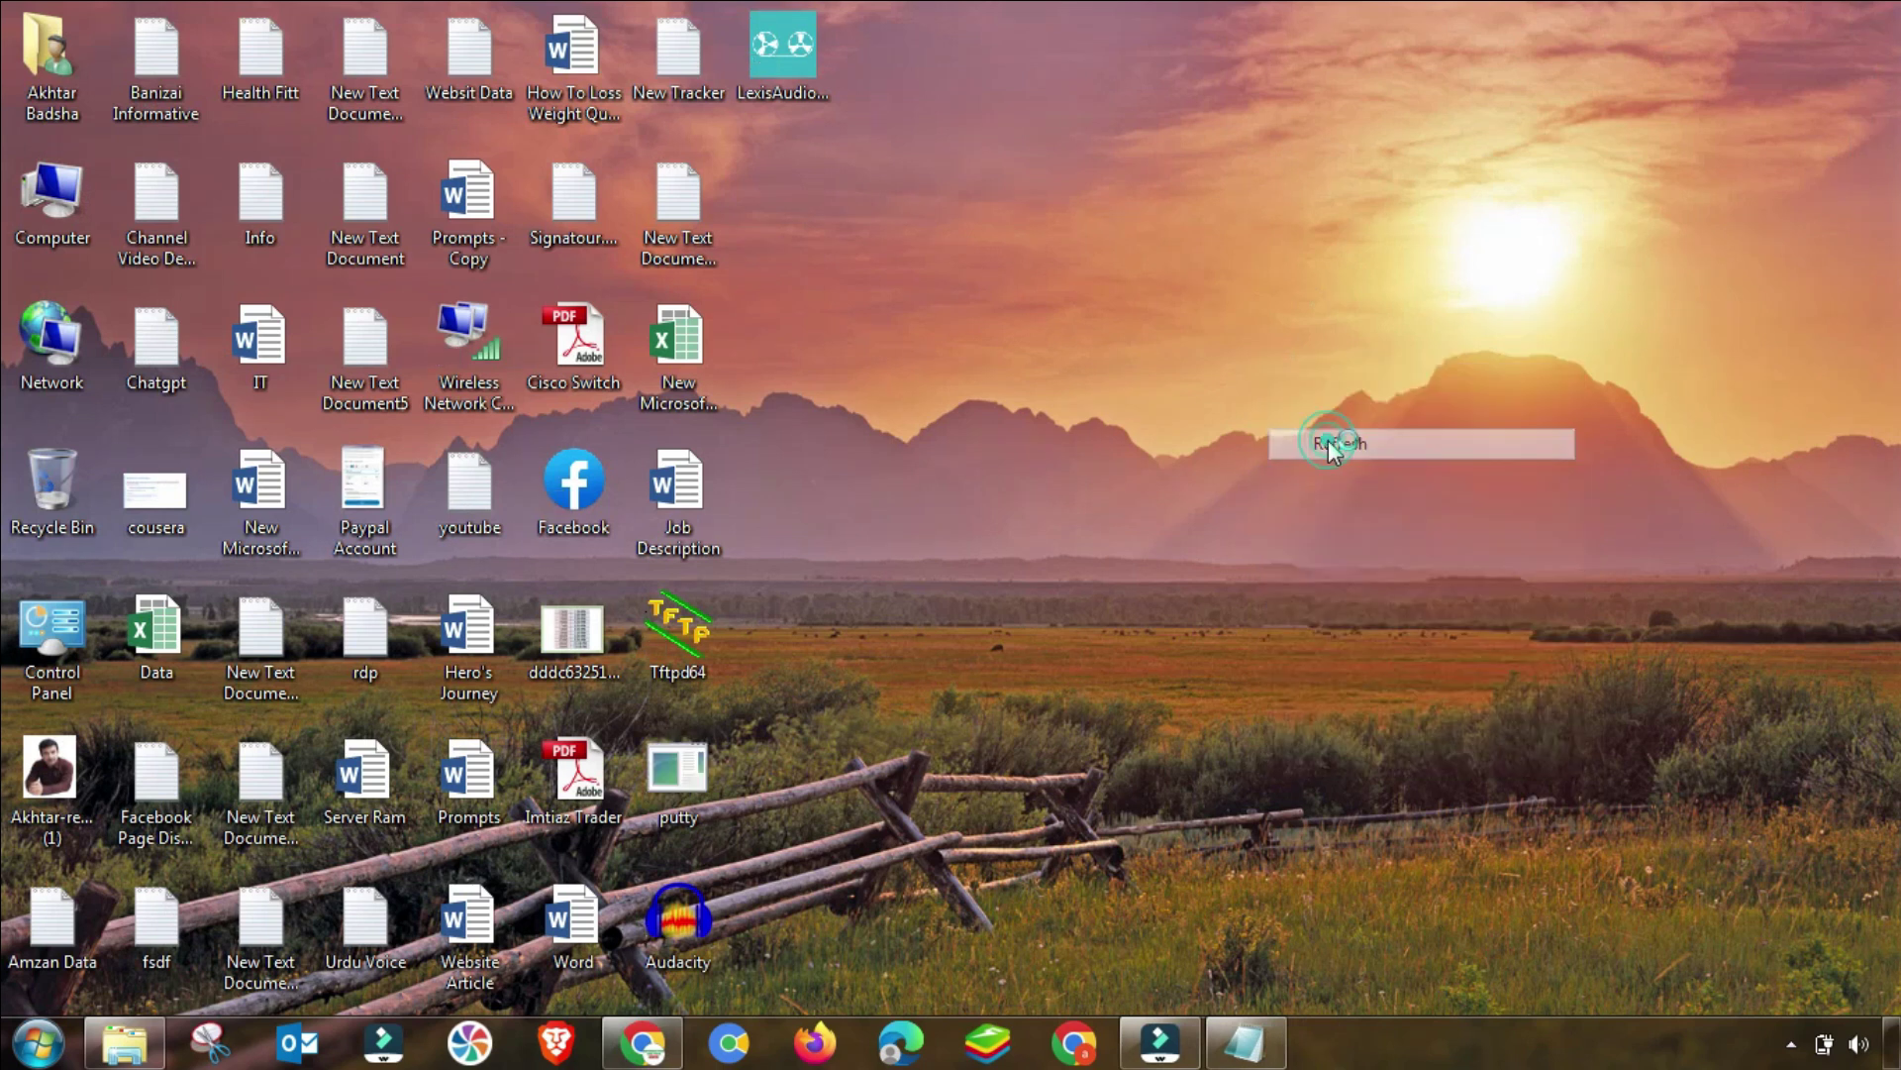
Launch qBittorrent again with administrator rights
{"action": "left_click", "coordinate": [38, 1042]}
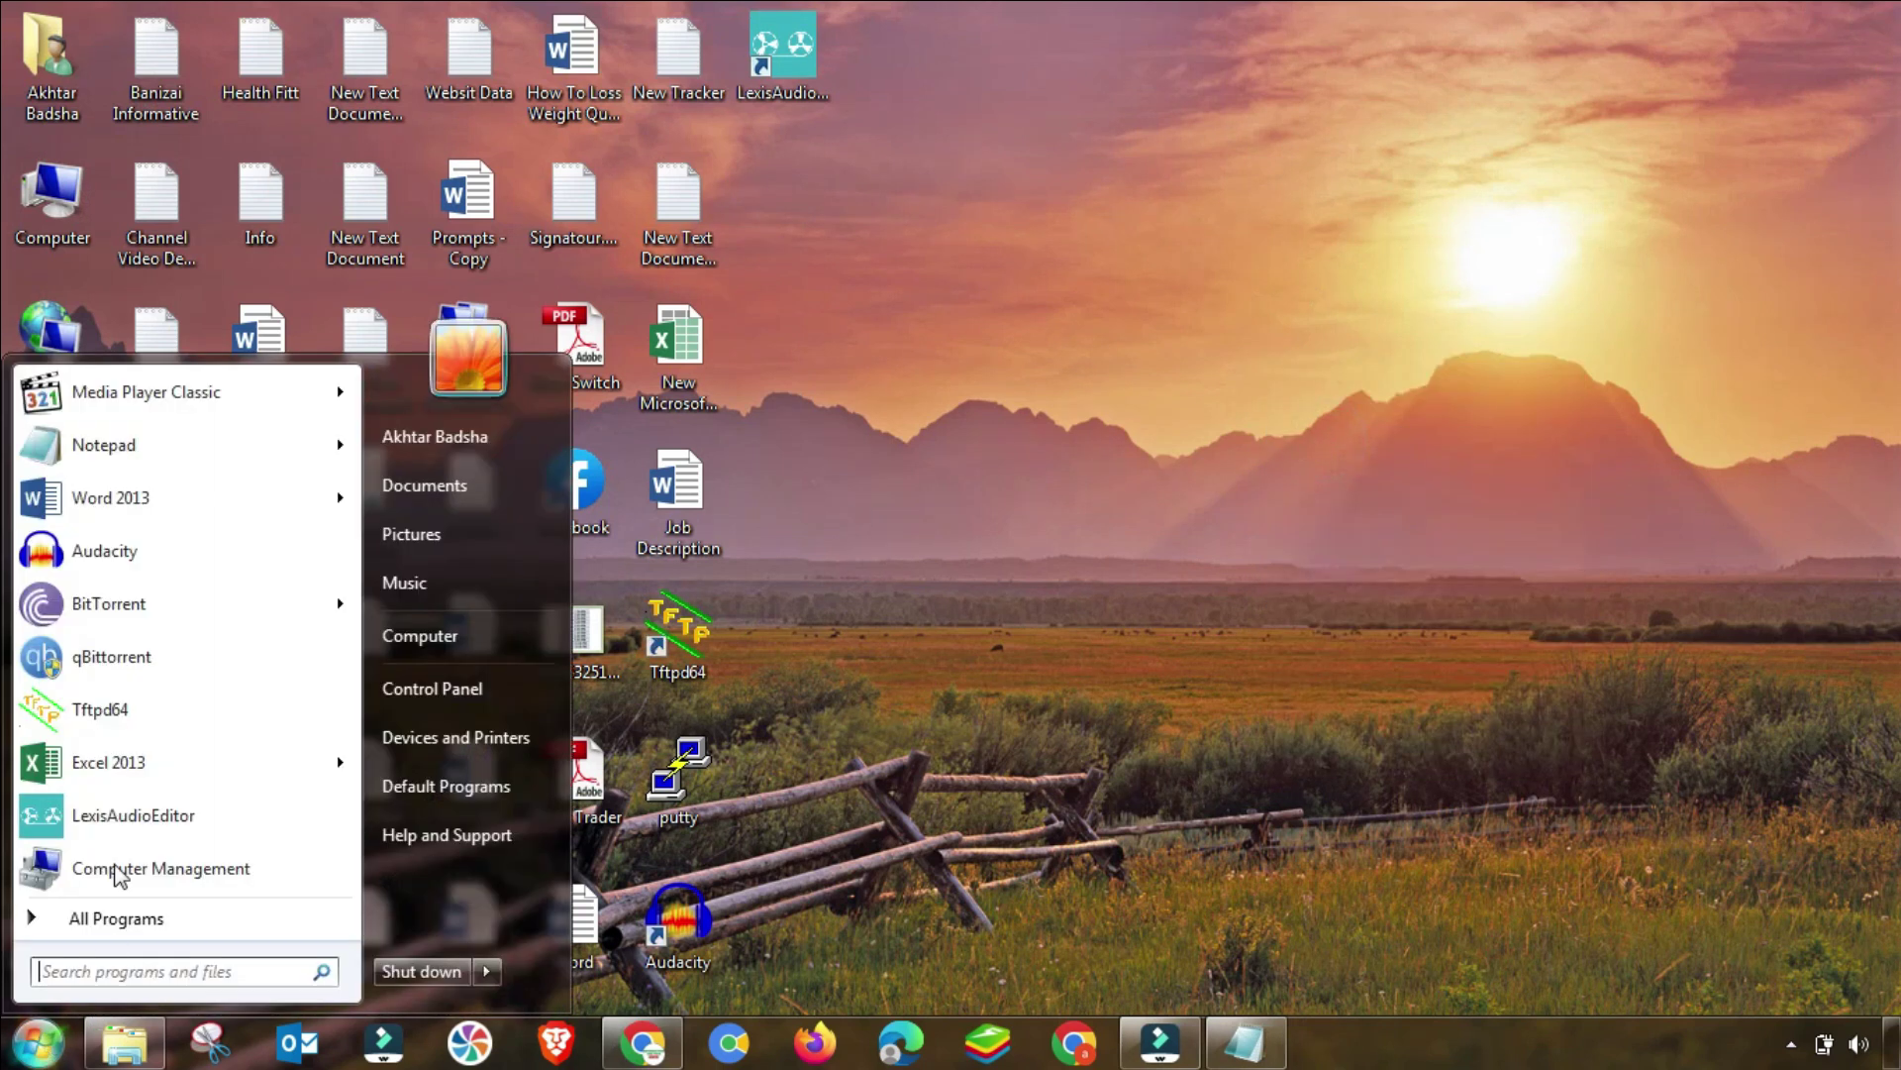
{"action": "right_click", "coordinate": [111, 669]}
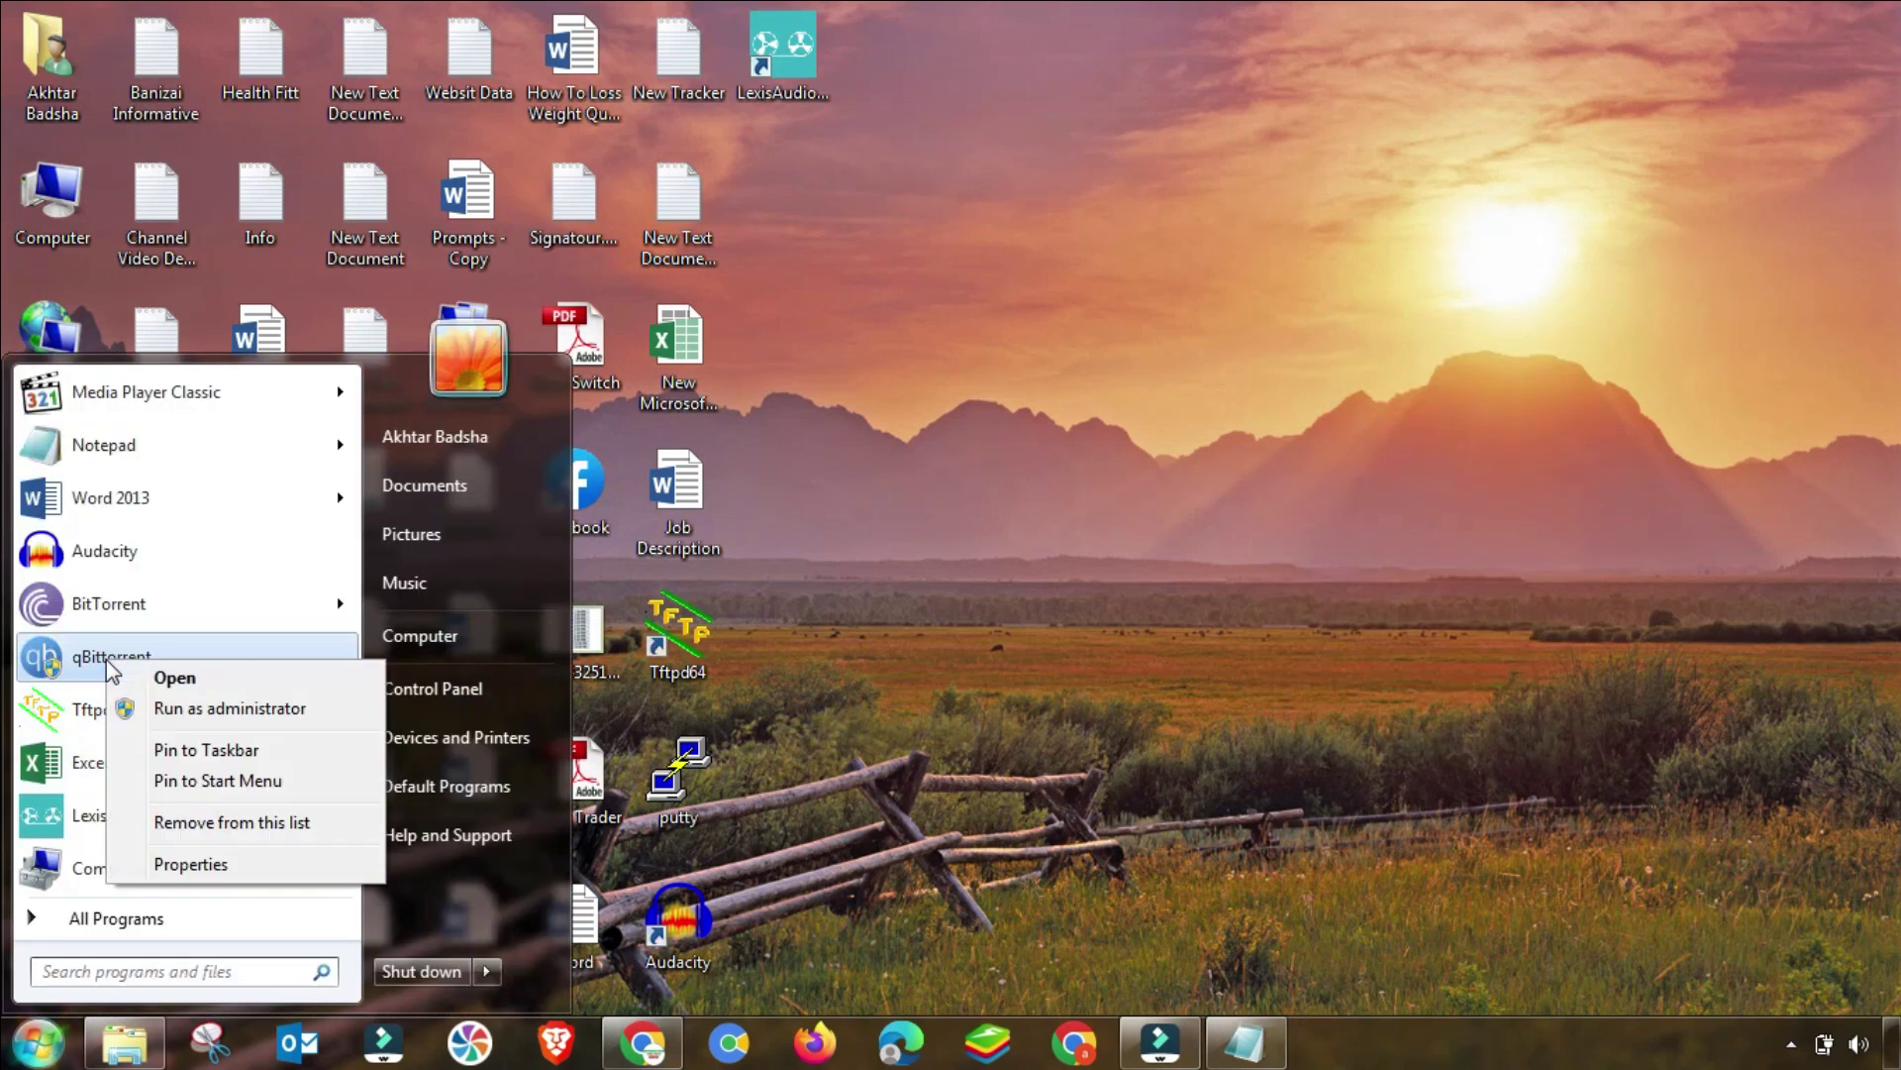
{"action": "left_click", "coordinate": [188, 709]}
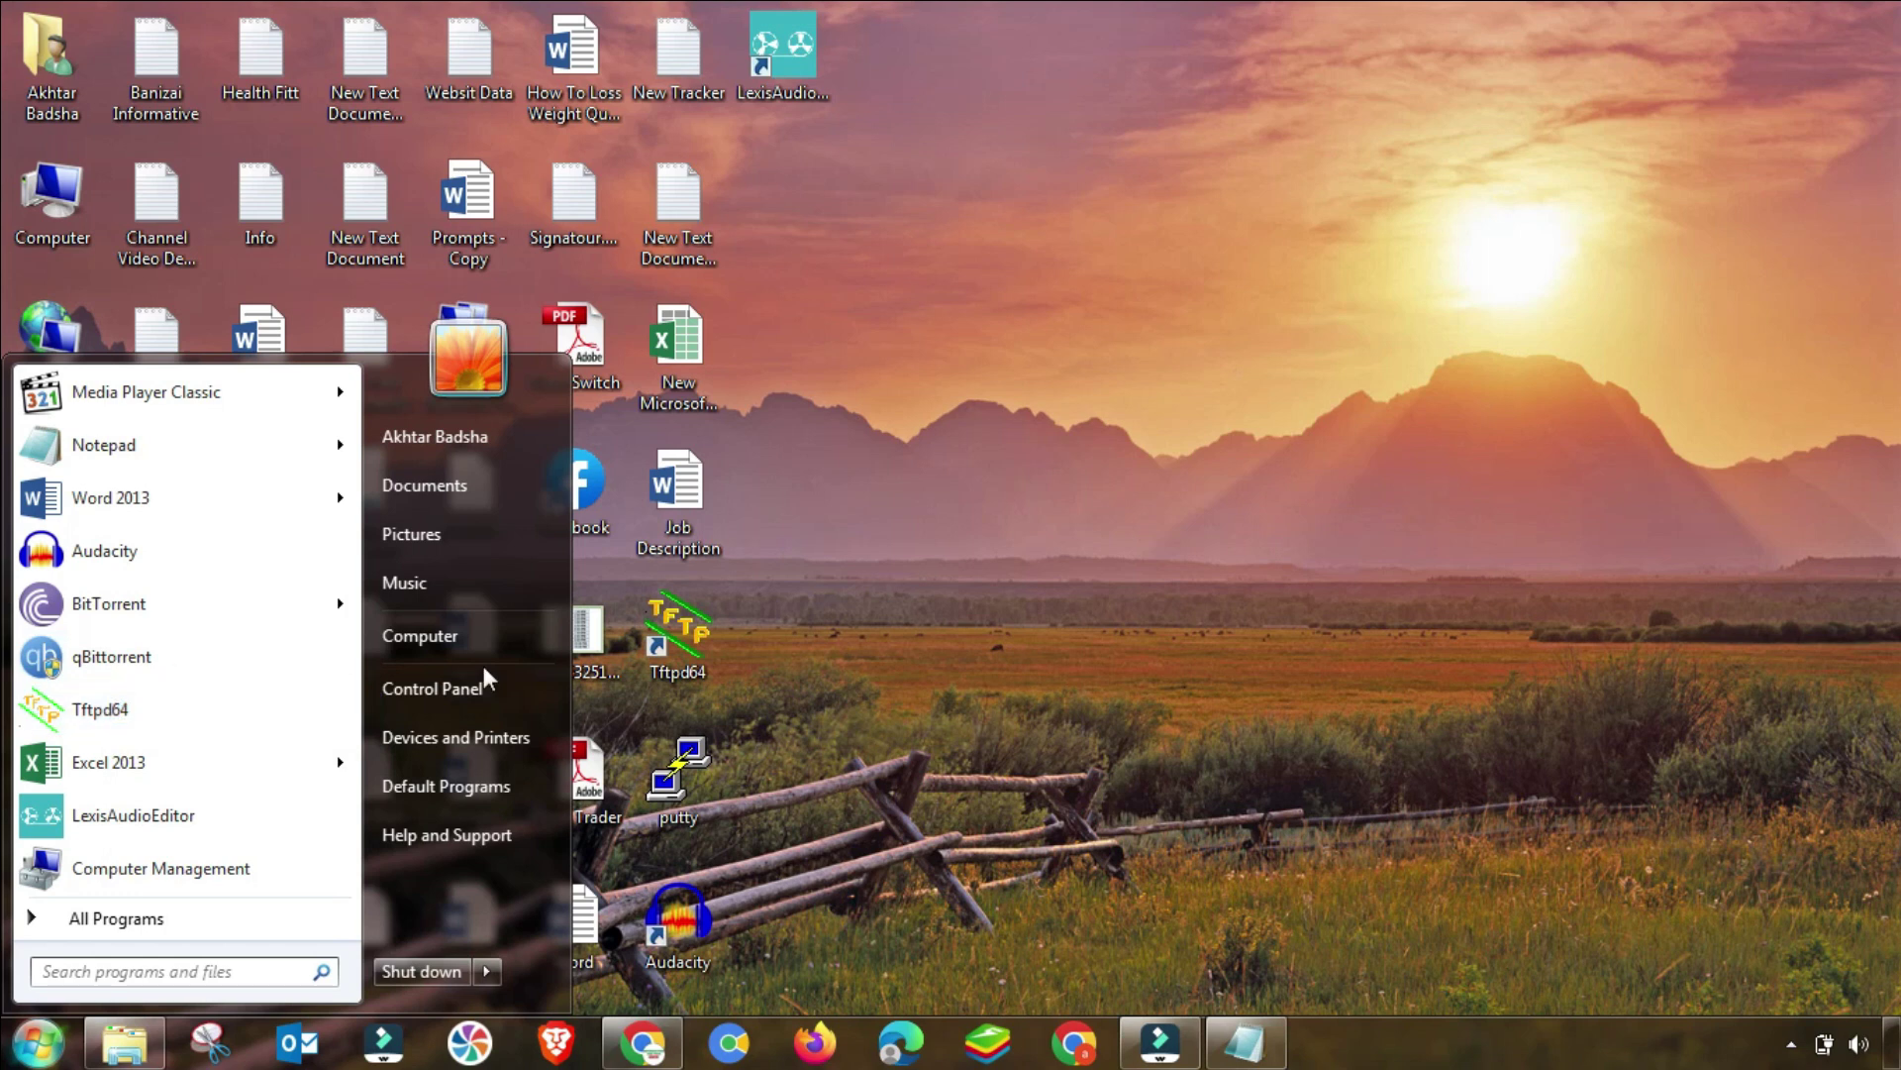